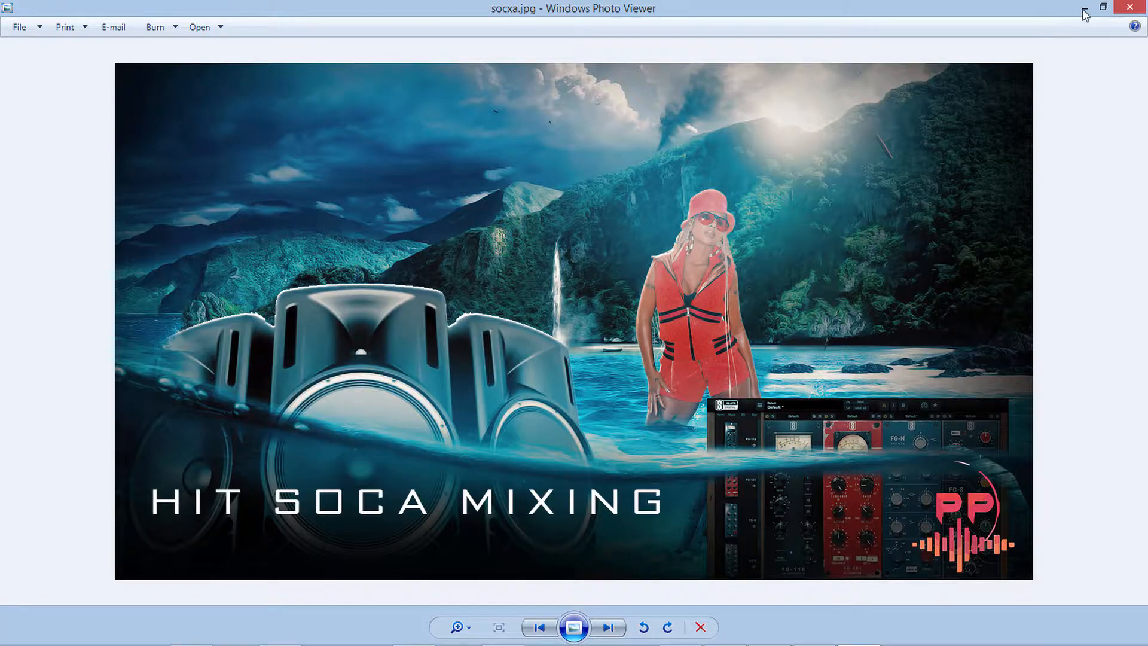
Switch to the soca dragon song in Studio One and play only the first M1DDMFBridge track soloed, starting just before bar 3.
{"action": "left_click", "coordinate": [1085, 10]}
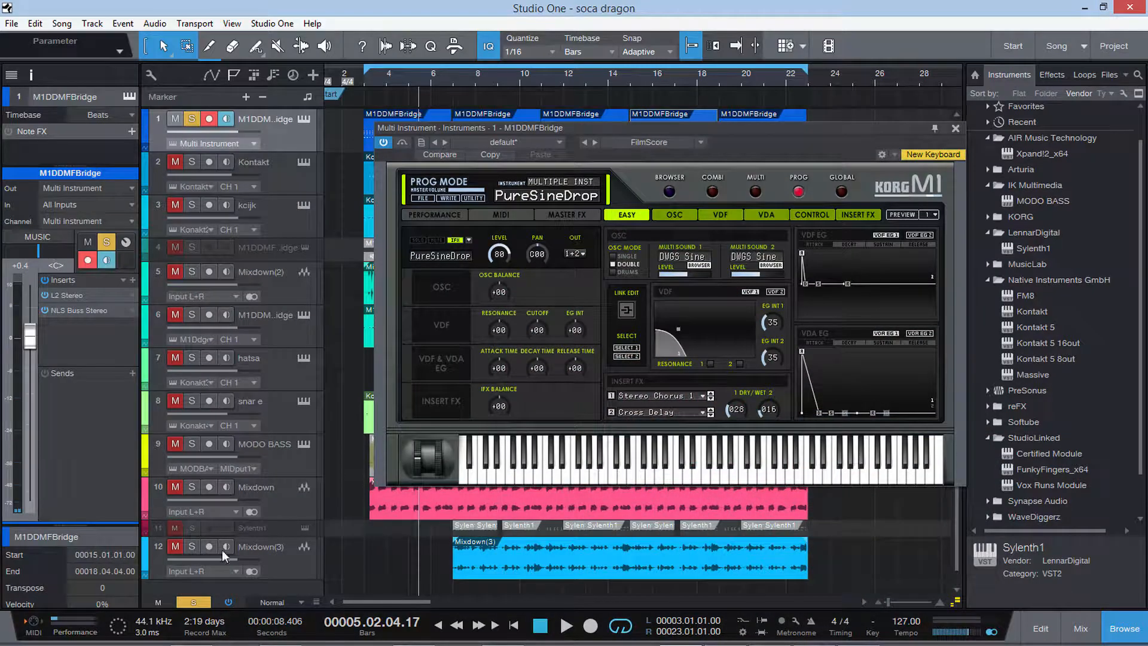
{"action": "left_click", "coordinate": [192, 602]}
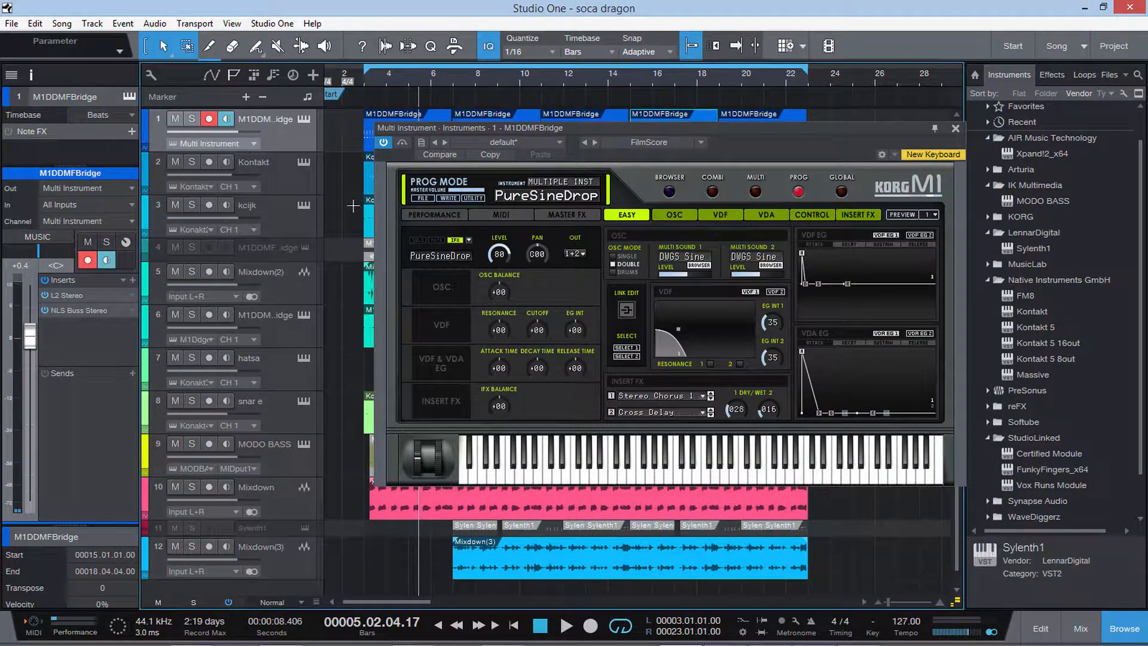
{"action": "left_click", "coordinate": [192, 119]}
{"action": "left_click", "coordinate": [359, 74]}
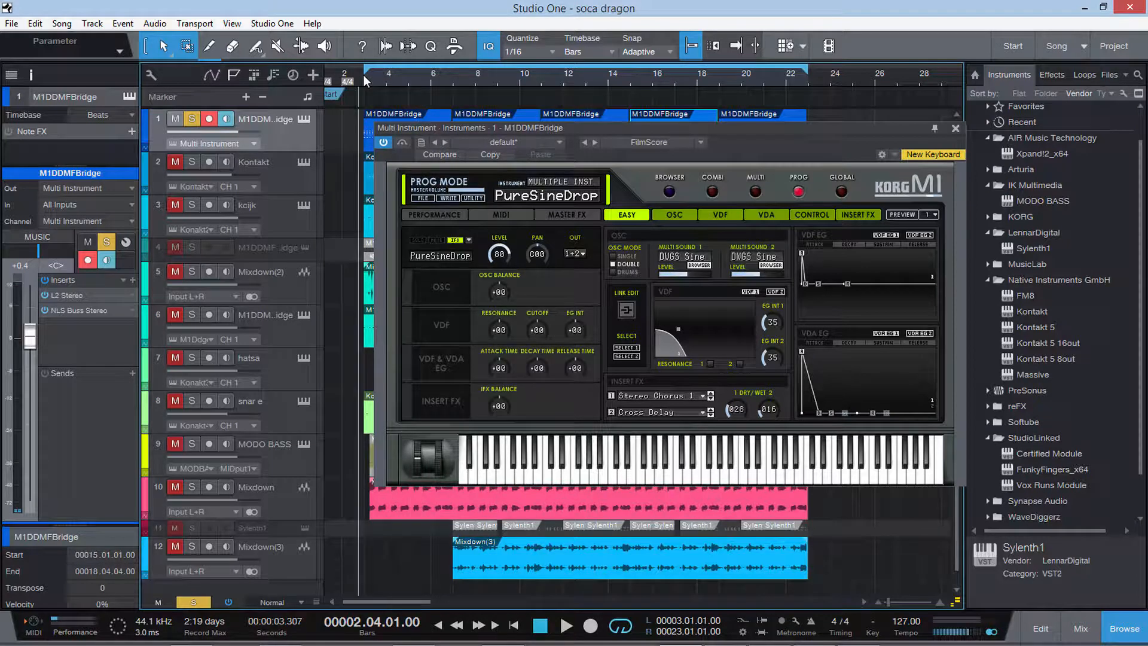
{"action": "key", "text": "space"}
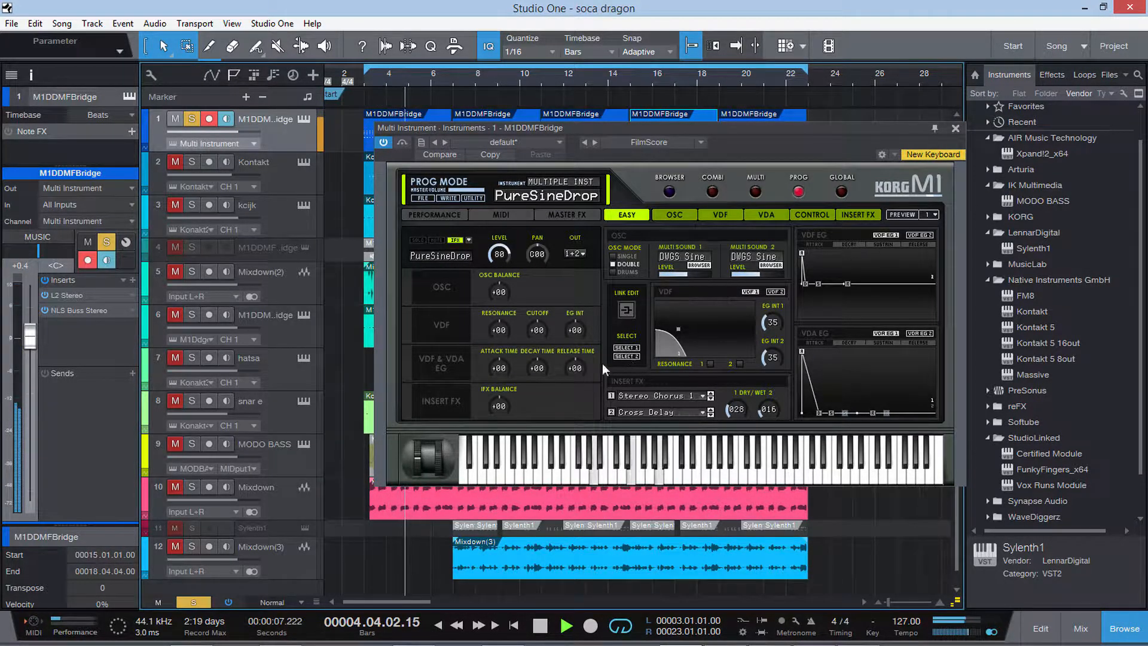
{"action": "left_click", "coordinate": [955, 128]}
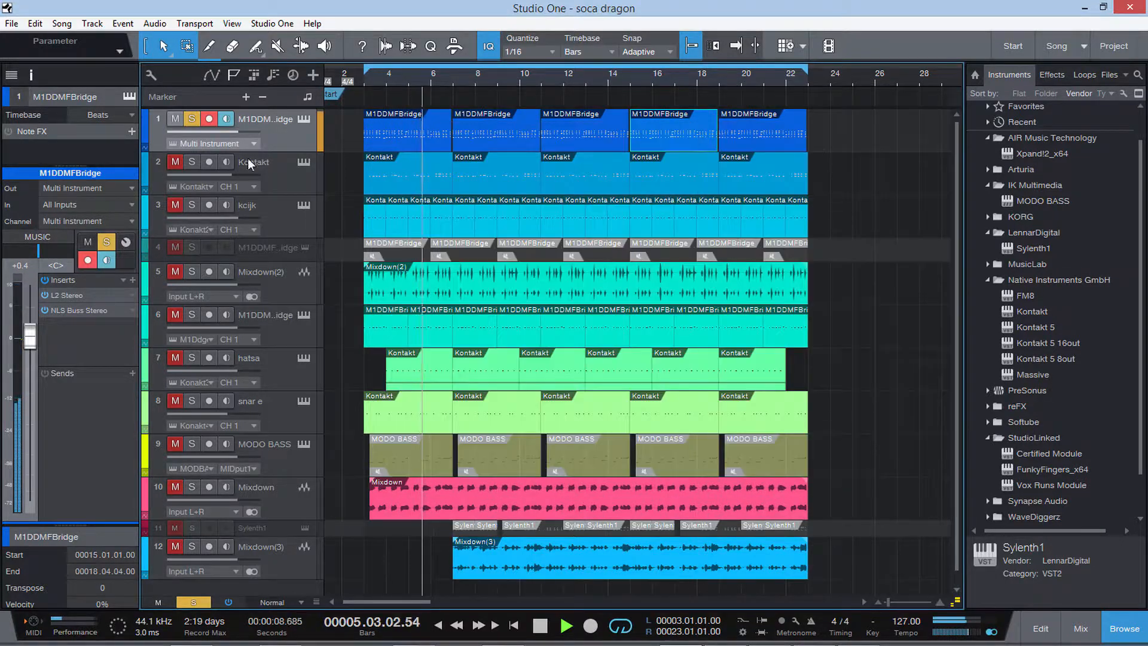
During playback, bring in Kontakt, kcijk, Mixdown(2), the second active M1DDMFBridge track, hatsa, Mixdown, snar e and Mixdown(3) one by one, and stop.
{"action": "left_click", "coordinate": [174, 159]}
{"action": "left_click", "coordinate": [177, 205]}
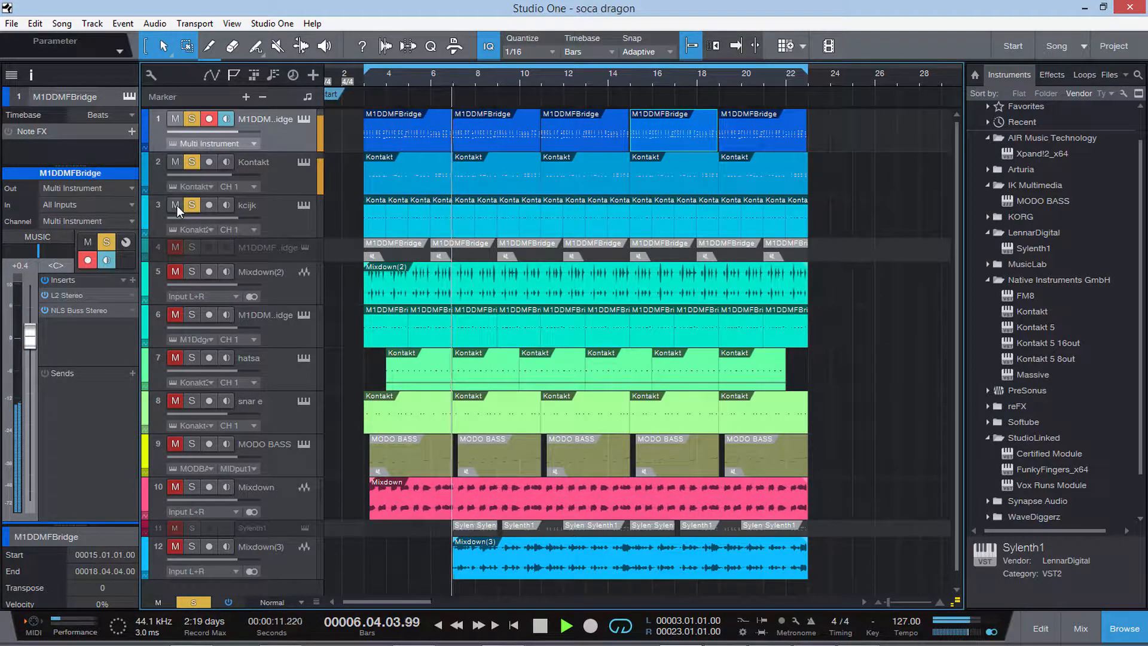
{"action": "left_click", "coordinate": [175, 272]}
{"action": "left_click", "coordinate": [177, 314]}
{"action": "left_click", "coordinate": [177, 358]}
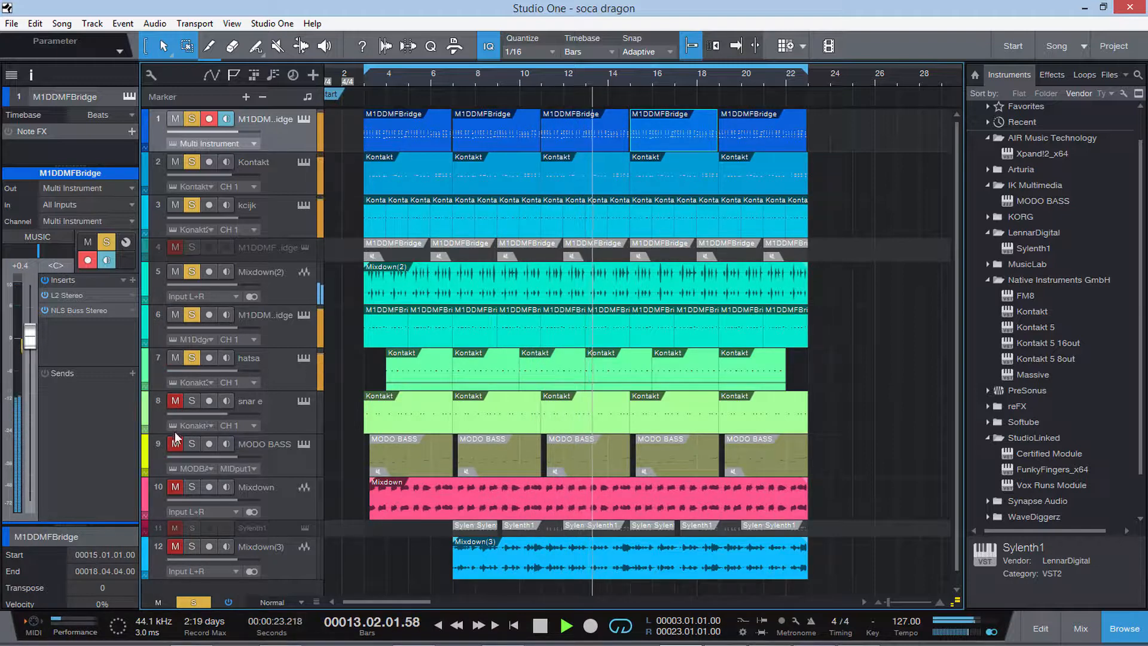
{"action": "left_click", "coordinate": [176, 486]}
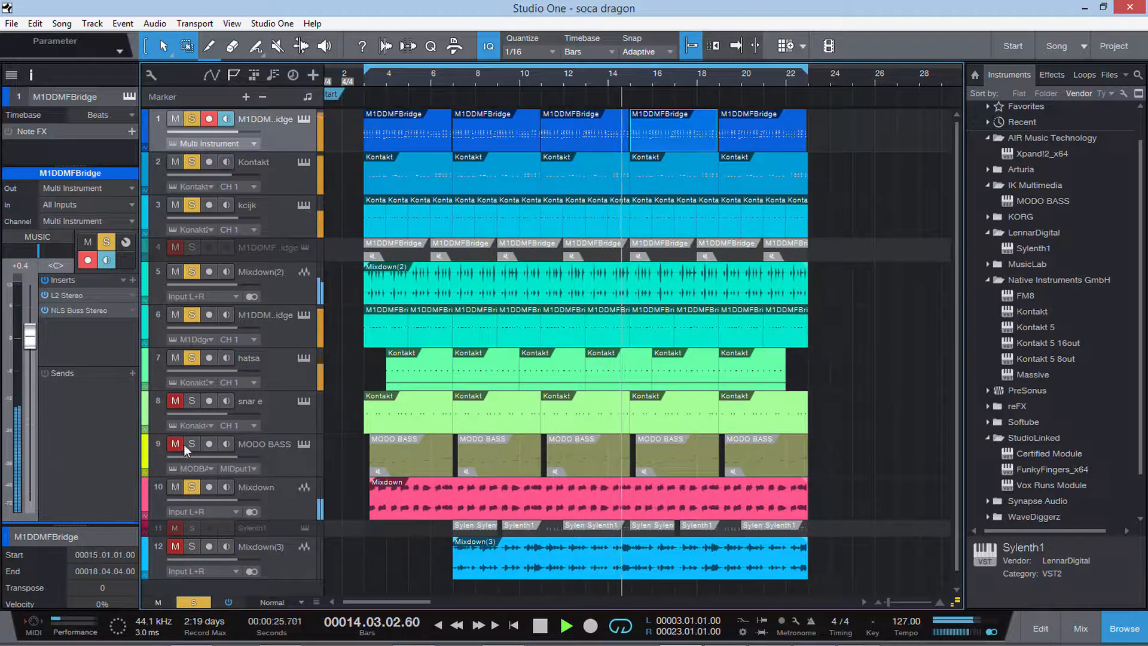
{"action": "left_click", "coordinate": [175, 402]}
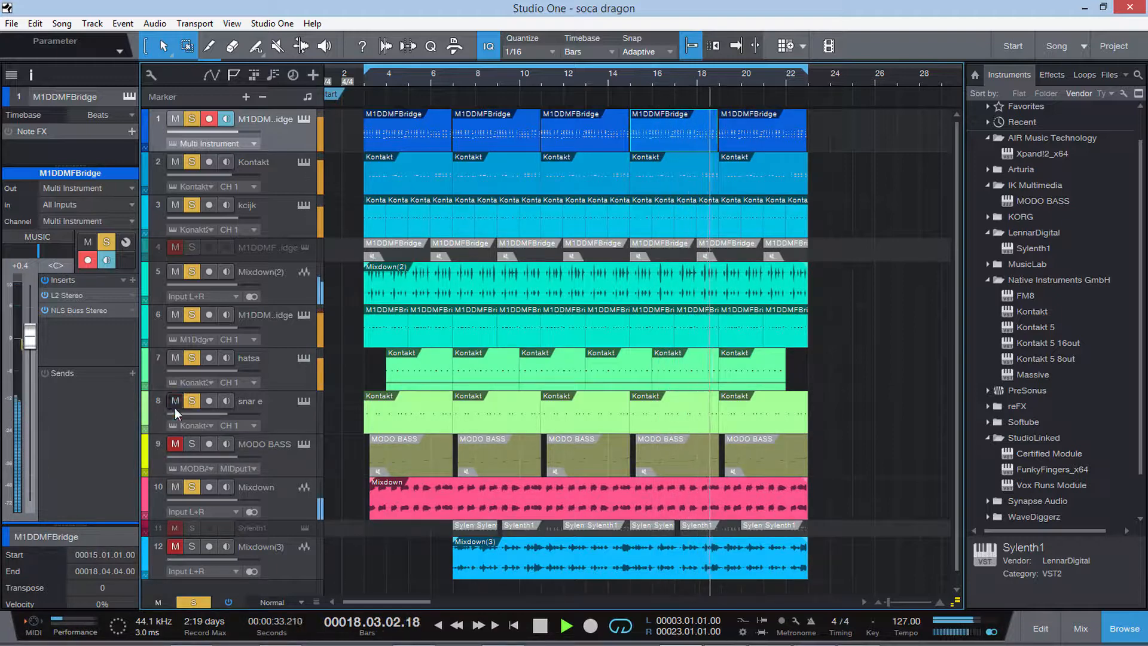
{"action": "left_click", "coordinate": [176, 546]}
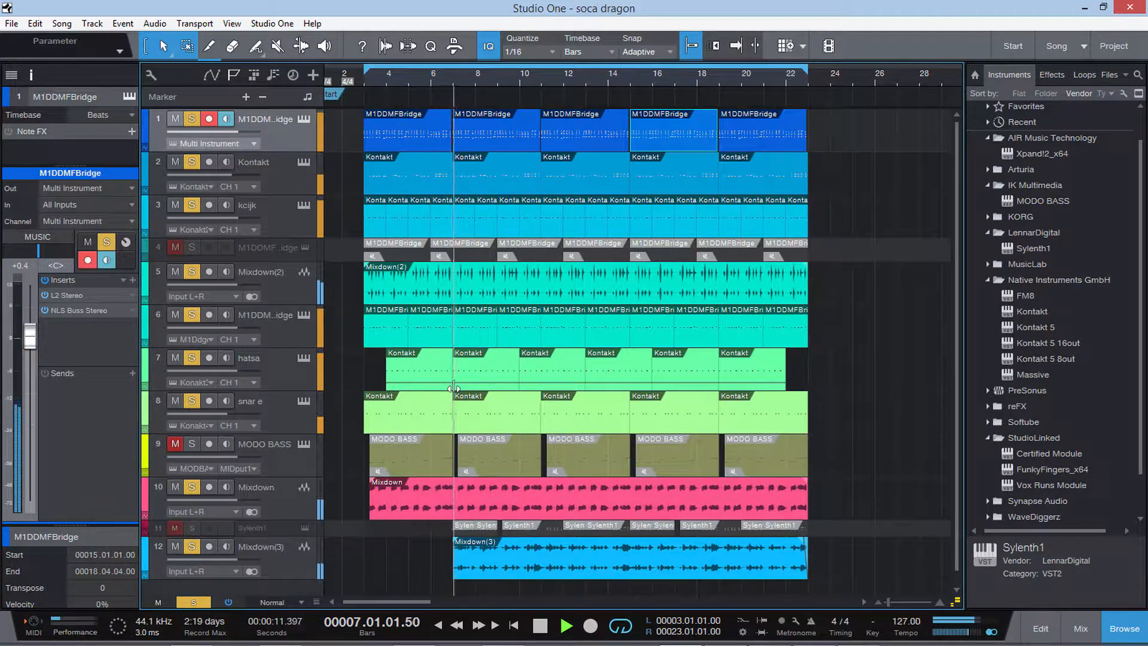
{"action": "key", "text": "space"}
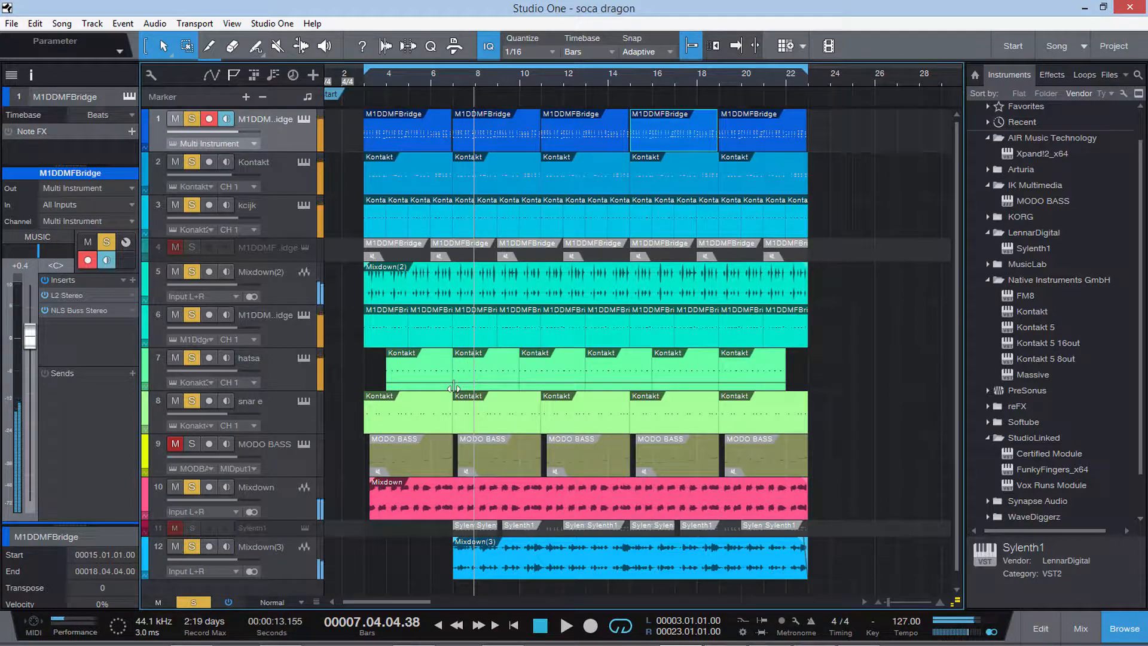
Clear all solos, solo only the first M1DDMFBridge track and open its Korg M1 instrument editor.
{"action": "left_click", "coordinate": [193, 602]}
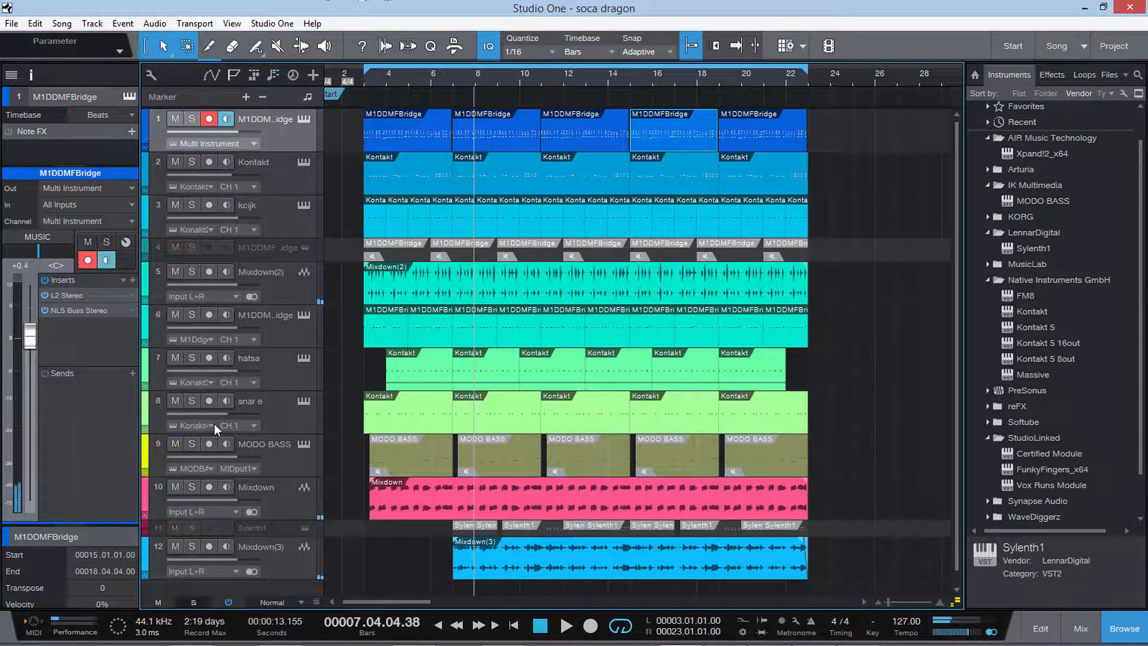
{"action": "left_click", "coordinate": [191, 119]}
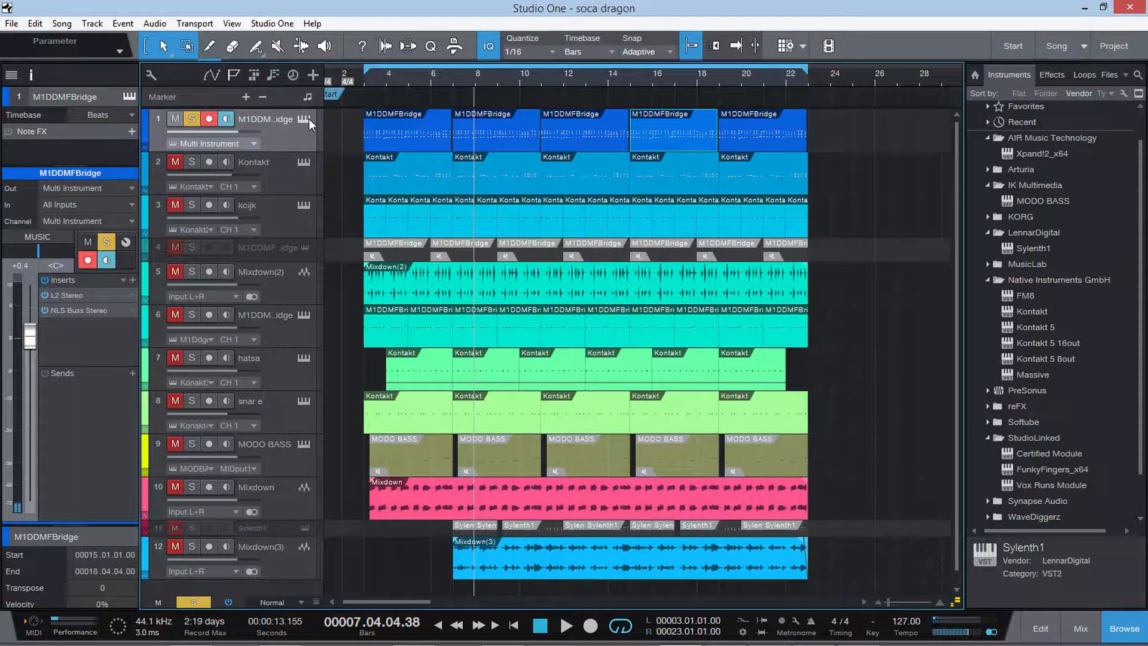
{"action": "left_click", "coordinate": [307, 118]}
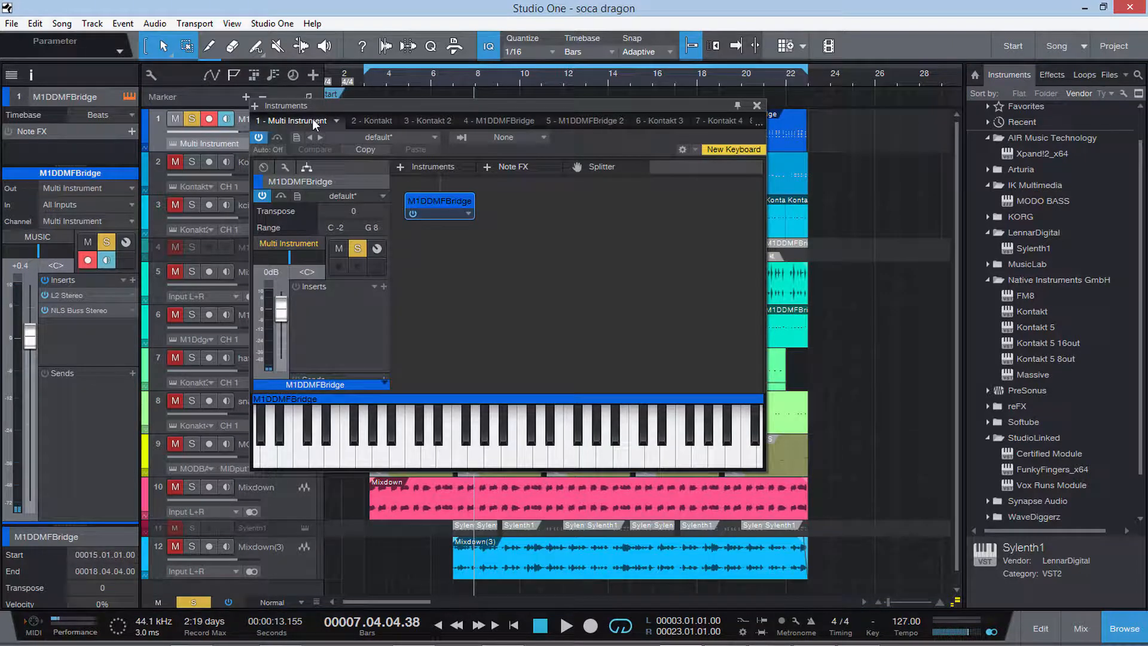
{"action": "double_click", "coordinate": [449, 200]}
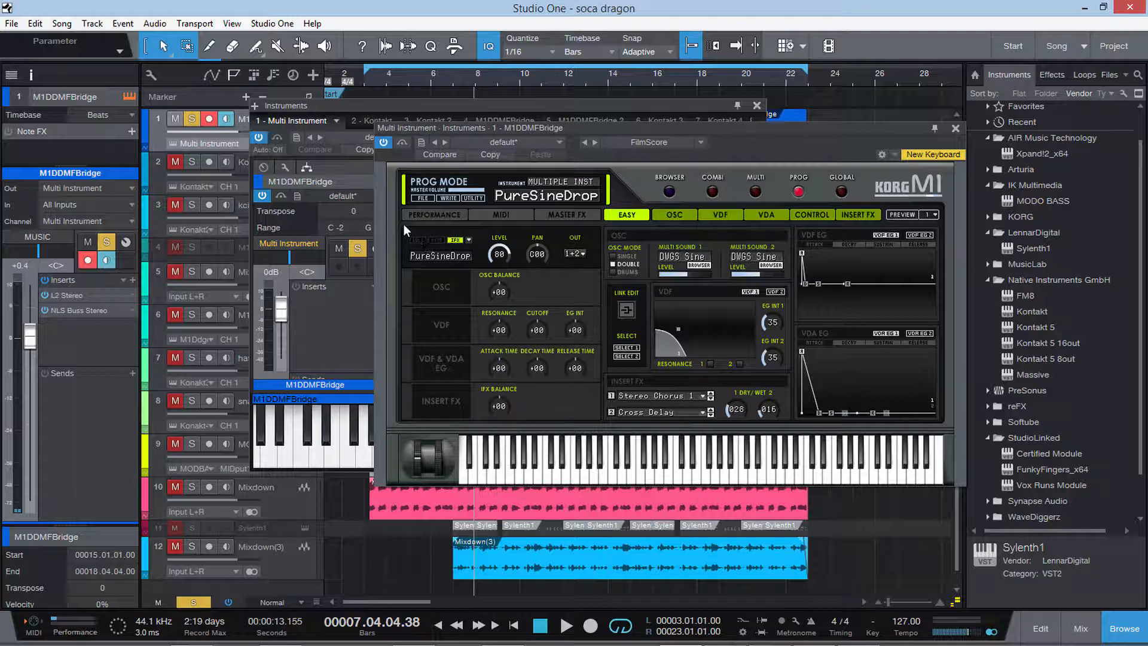
While the part plays, set the Korg M1's cutoff to -03, resonance to -26, attack time to -17 and decay time to -01.
{"action": "key", "text": "space"}
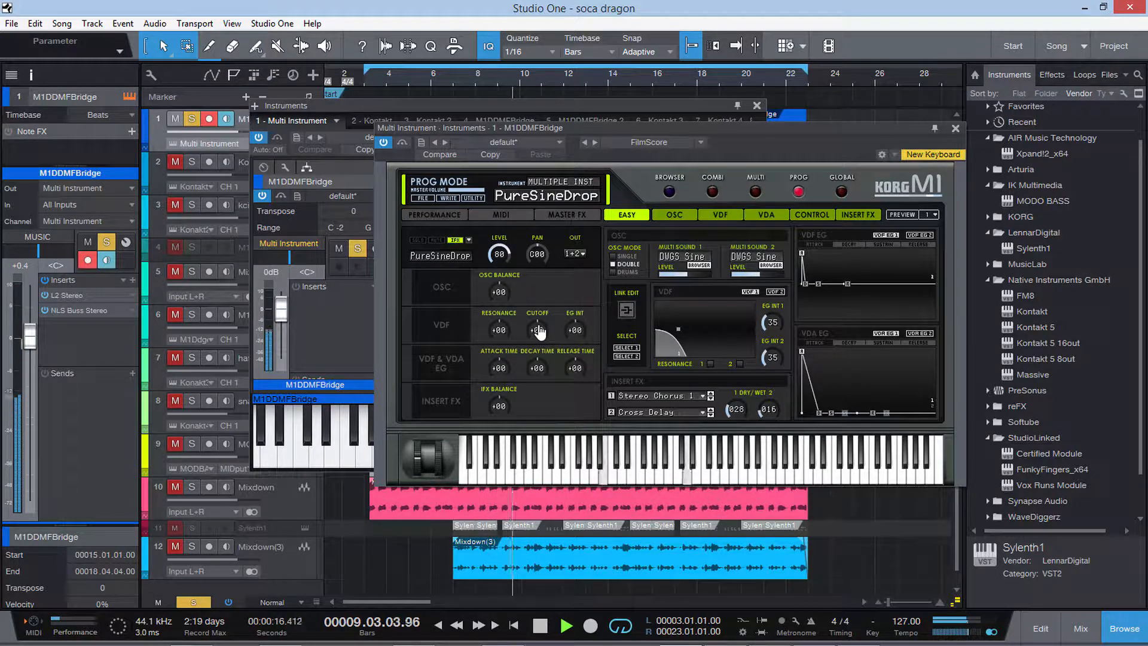
{"action": "mouse_move", "coordinate": [539, 338]}
{"action": "left_mouse_down"}
{"action": "mouse_move", "coordinate": [538, 348]}
{"action": "mouse_move", "coordinate": [538, 336]}
{"action": "left_mouse_up"}
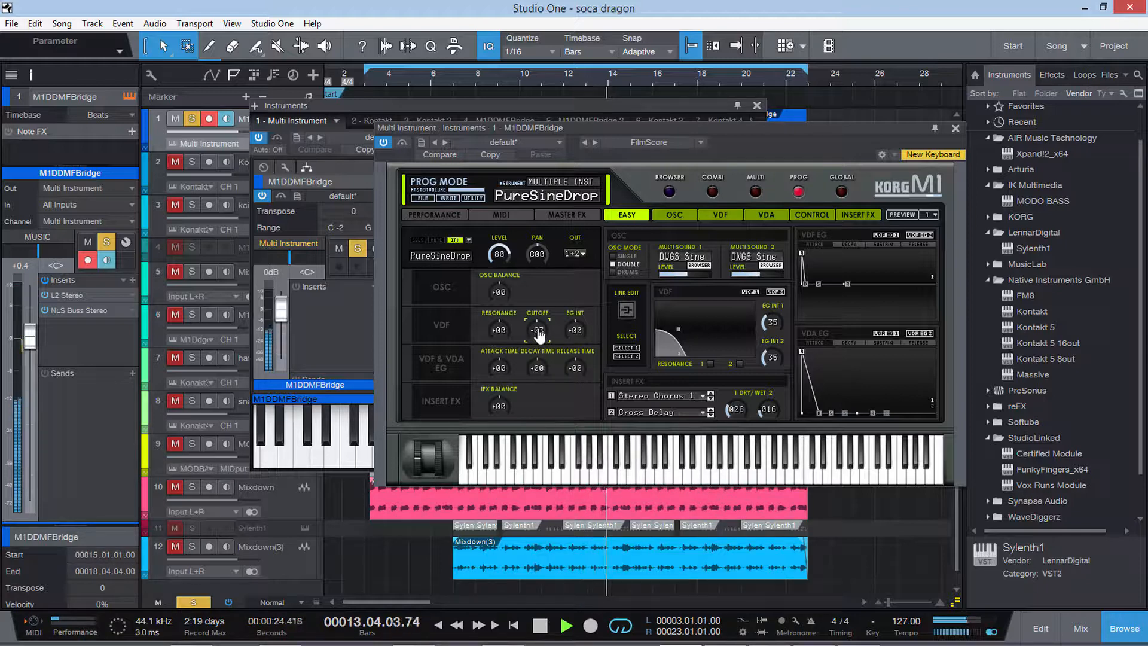
{"action": "left_click_drag", "start_coordinate": [503, 339], "coordinate": [506, 386]}
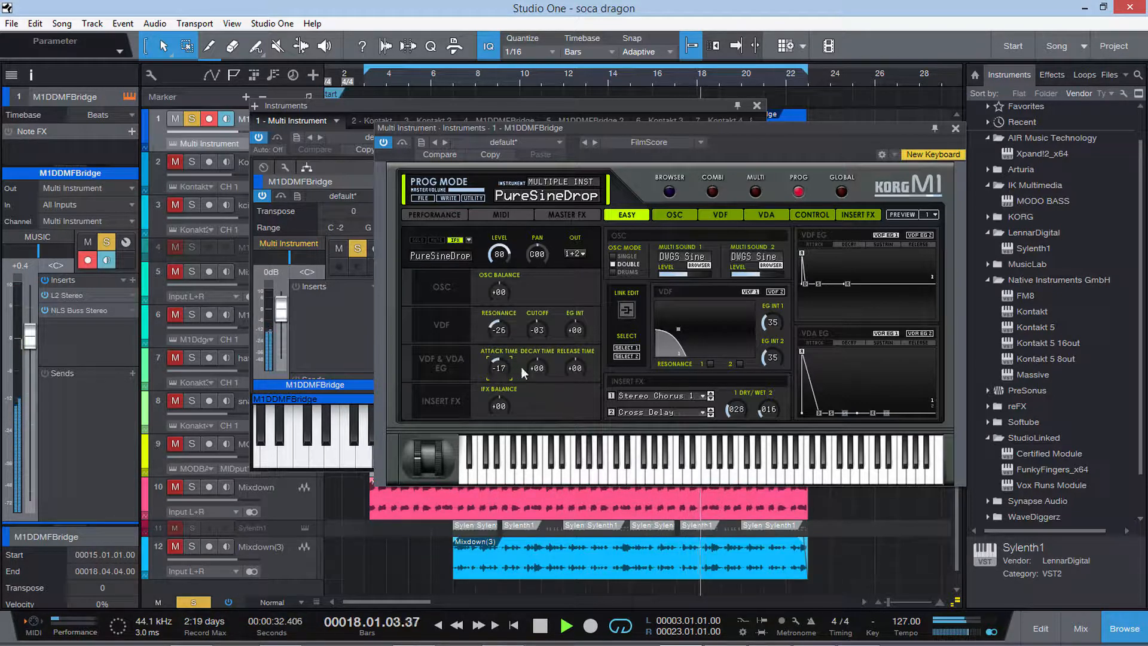
{"action": "mouse_move", "coordinate": [538, 373]}
{"action": "left_mouse_down"}
{"action": "mouse_move", "coordinate": [530, 401]}
{"action": "mouse_move", "coordinate": [536, 368]}
{"action": "left_mouse_up"}
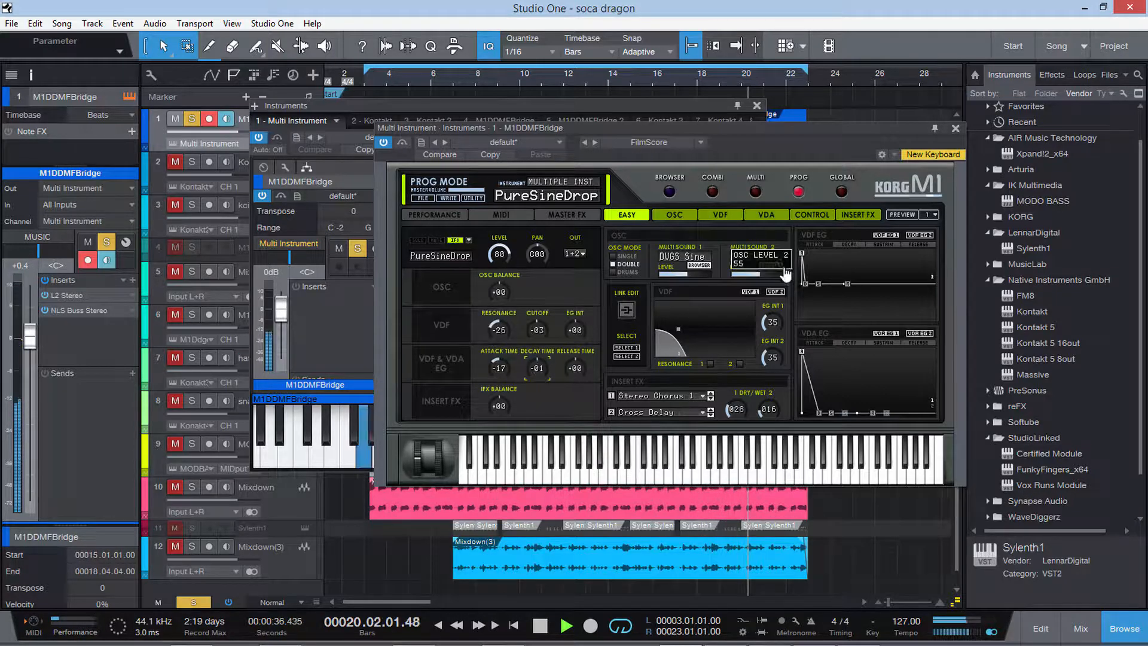
{"action": "left_click", "coordinate": [955, 129]}
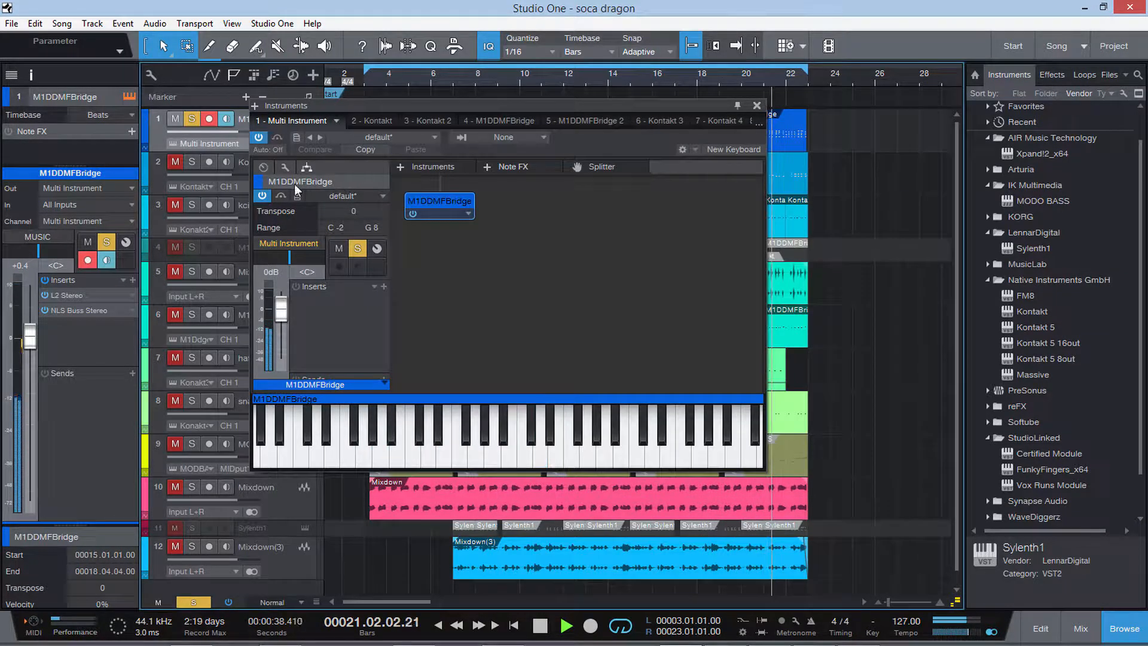
{"action": "left_click", "coordinate": [756, 106]}
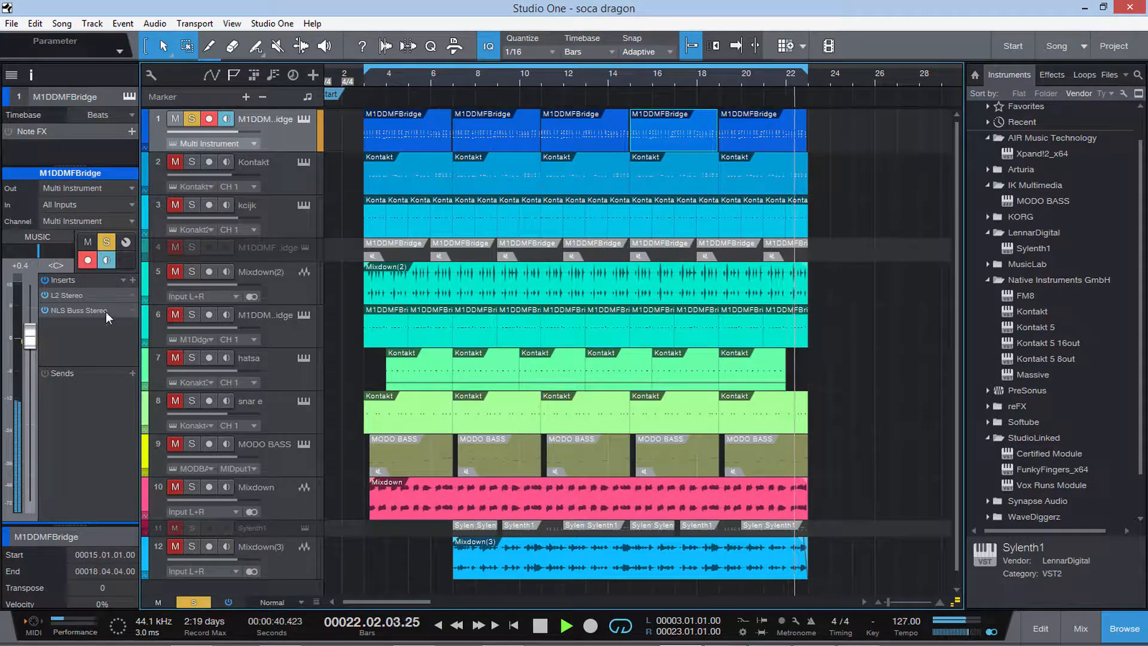
Examine the L2 Stereo and NLS Buss Stereo inserts on the first track during playback, and stop.
{"action": "double_click", "coordinate": [79, 294]}
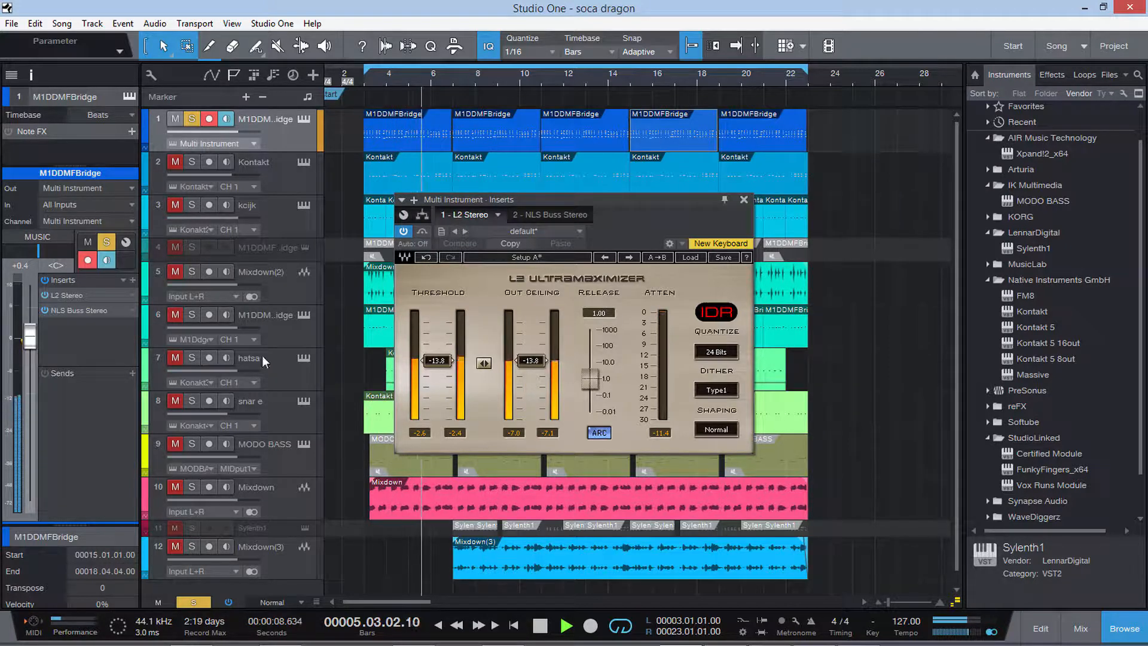
{"action": "double_click", "coordinate": [77, 313]}
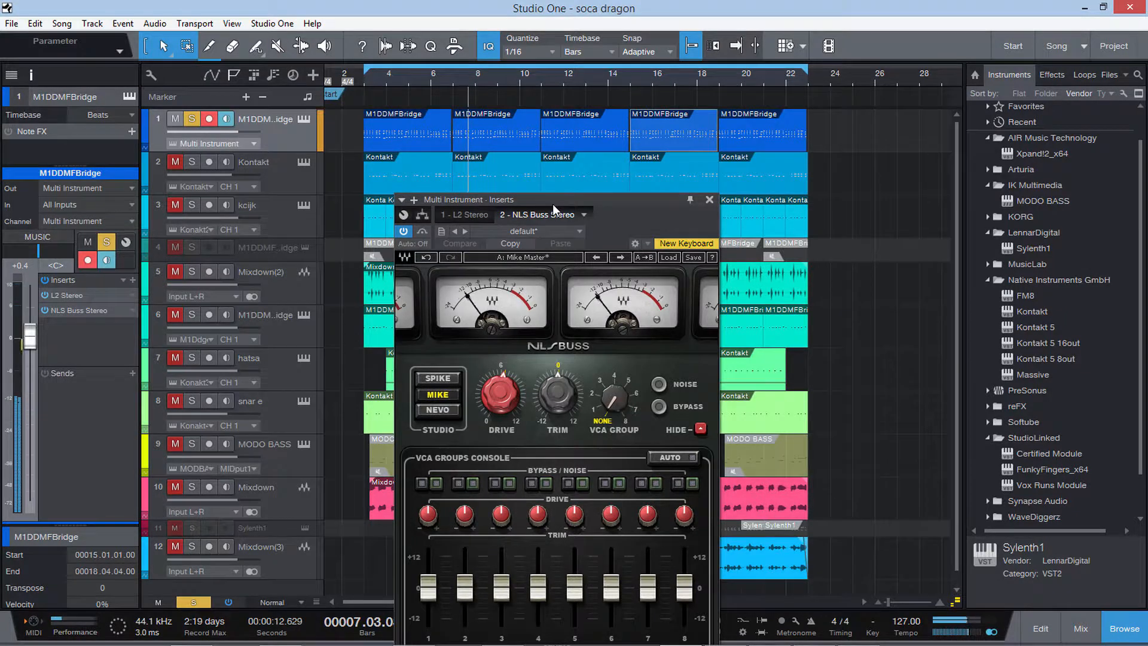
{"action": "left_click_drag", "start_coordinate": [552, 203], "coordinate": [549, 56]}
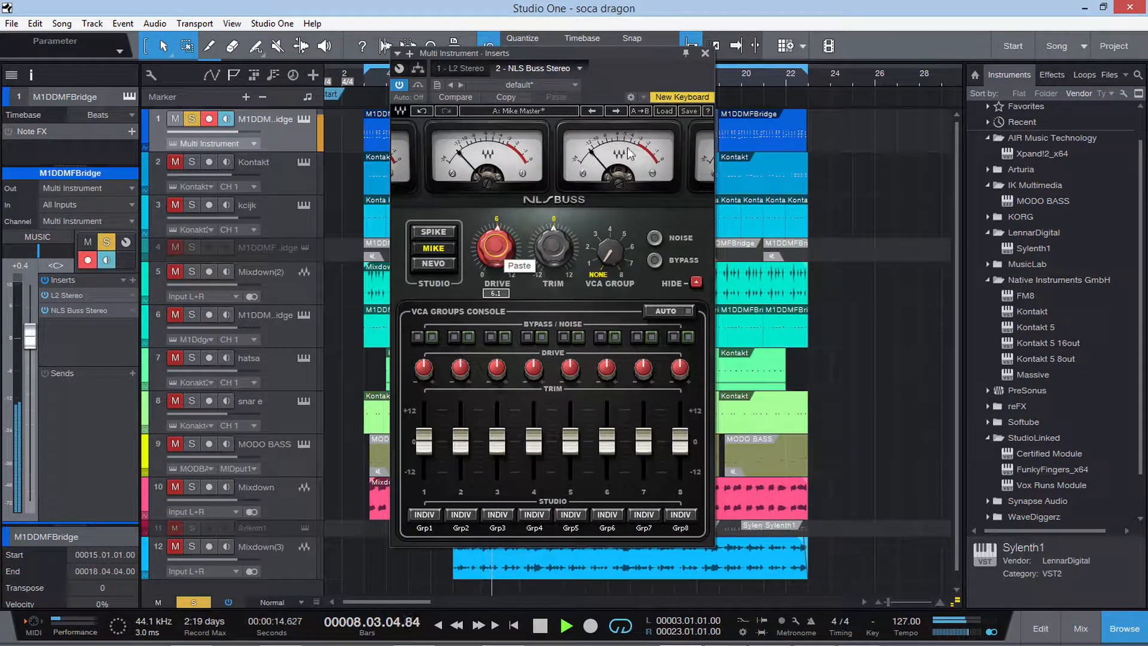
{"action": "left_click", "coordinate": [705, 53]}
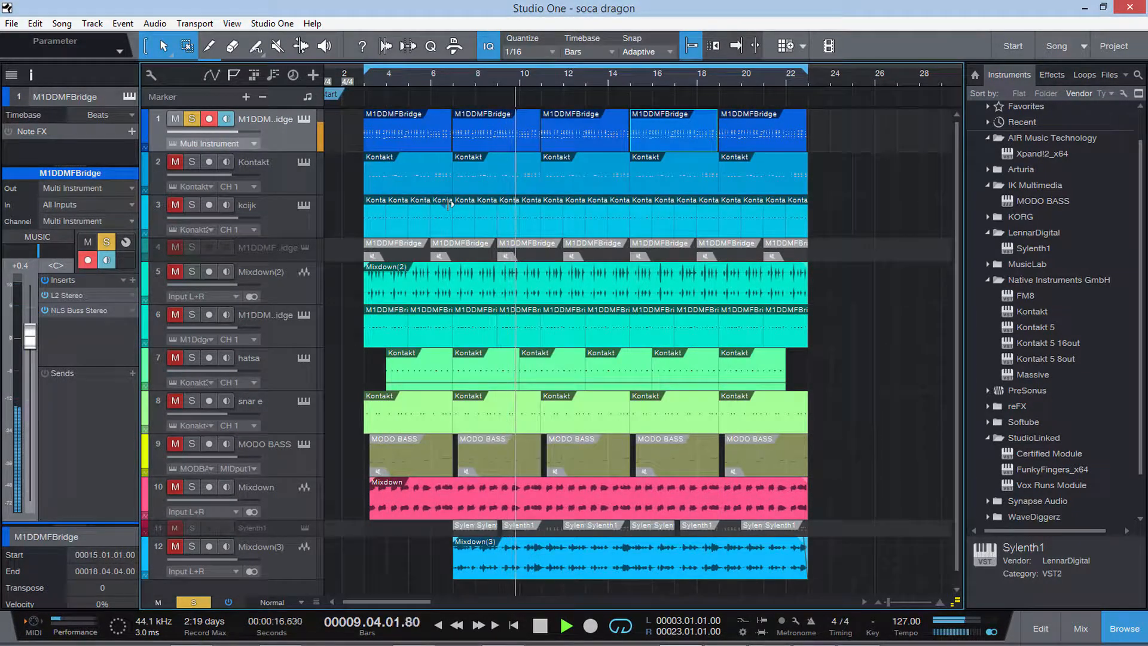
{"action": "key", "text": "space"}
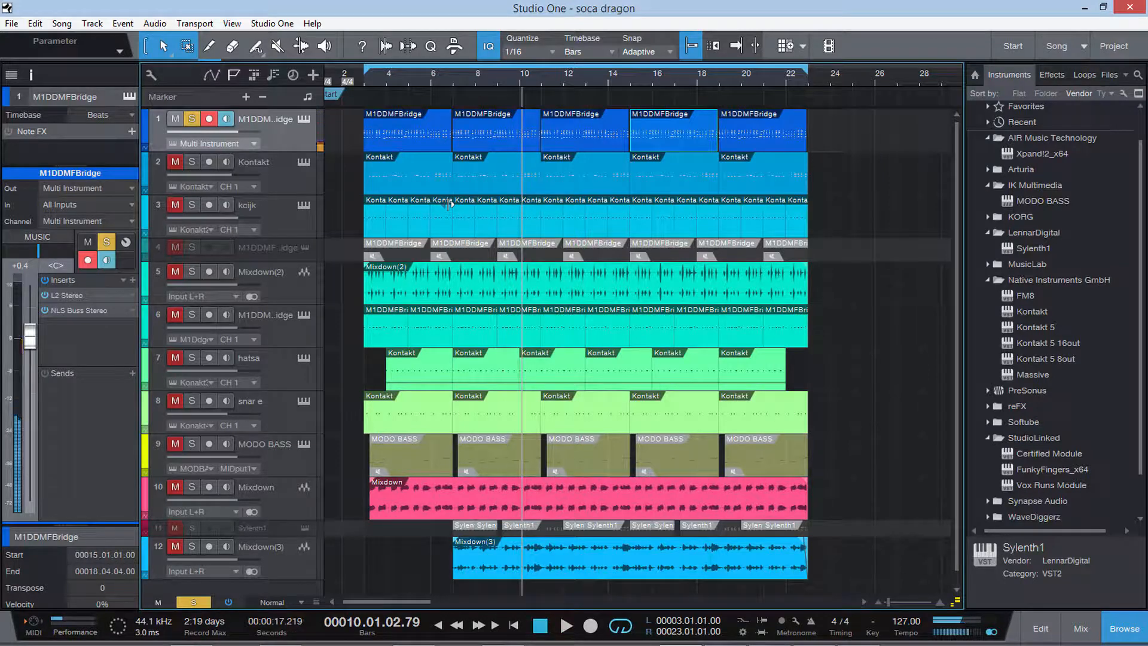
Clear all solos, play the full mix from about bar 4 and open the Magic AB V2 insert on the Main channel.
{"action": "left_click", "coordinate": [202, 601]}
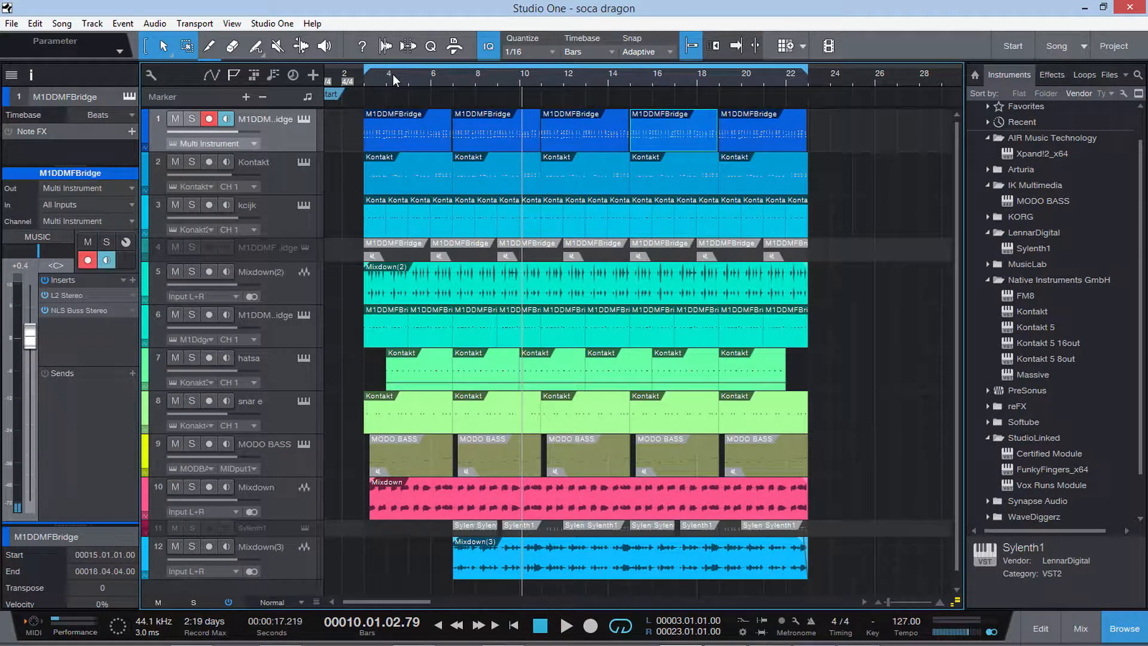
{"action": "left_click", "coordinate": [392, 74]}
{"action": "key", "text": "space"}
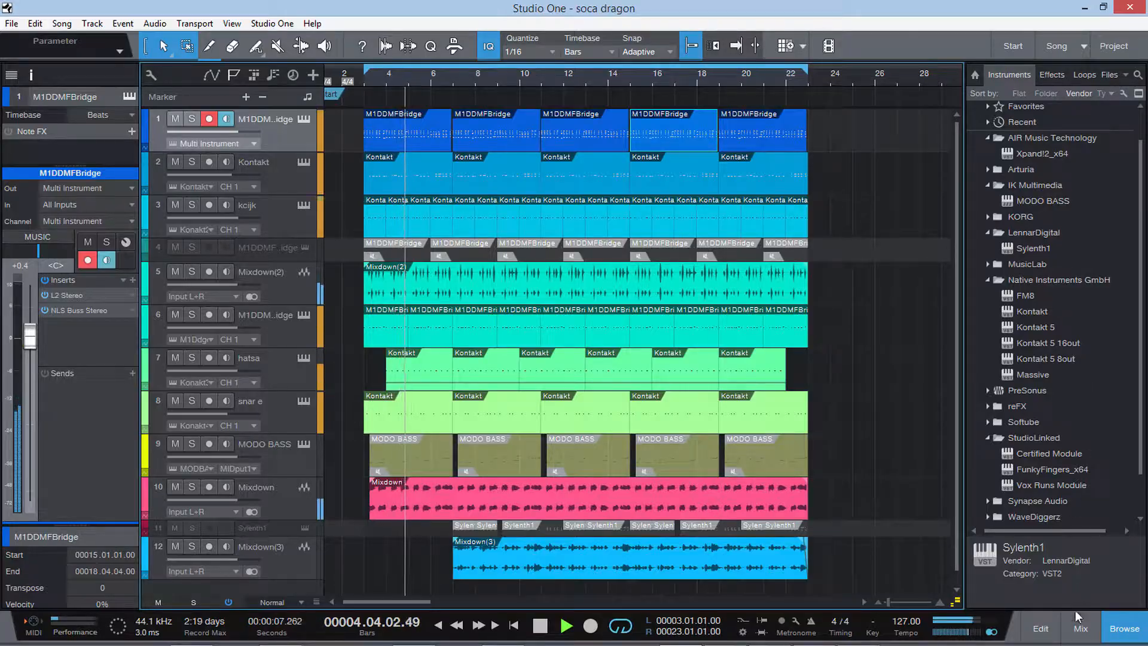
{"action": "left_click", "coordinate": [1080, 626]}
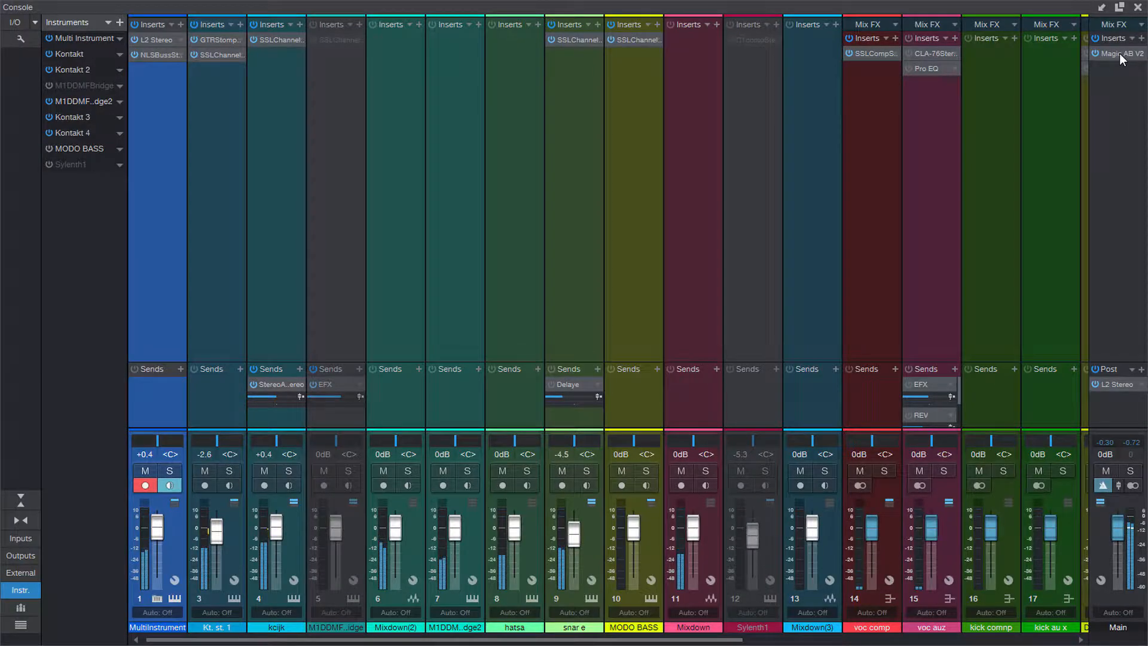
{"action": "left_click", "coordinate": [1119, 53]}
Compare the mix (A) with the reference track "desra coem back" (B) in Magic AB, return to A and stop playback.
{"action": "left_click", "coordinate": [954, 455]}
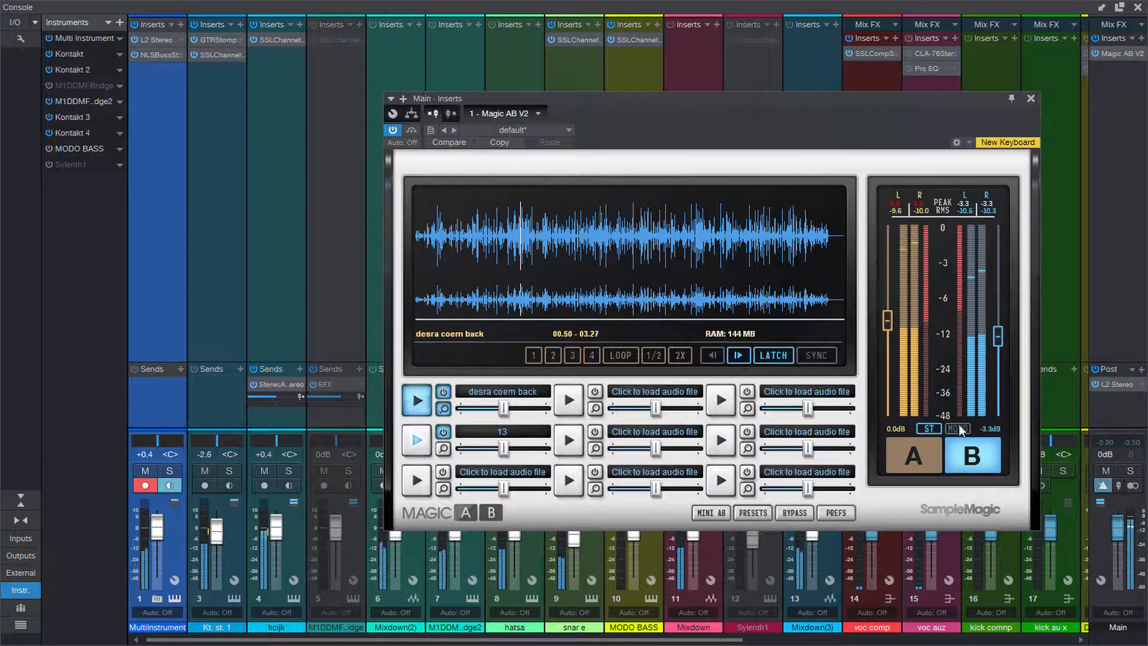
{"action": "left_click", "coordinate": [913, 457]}
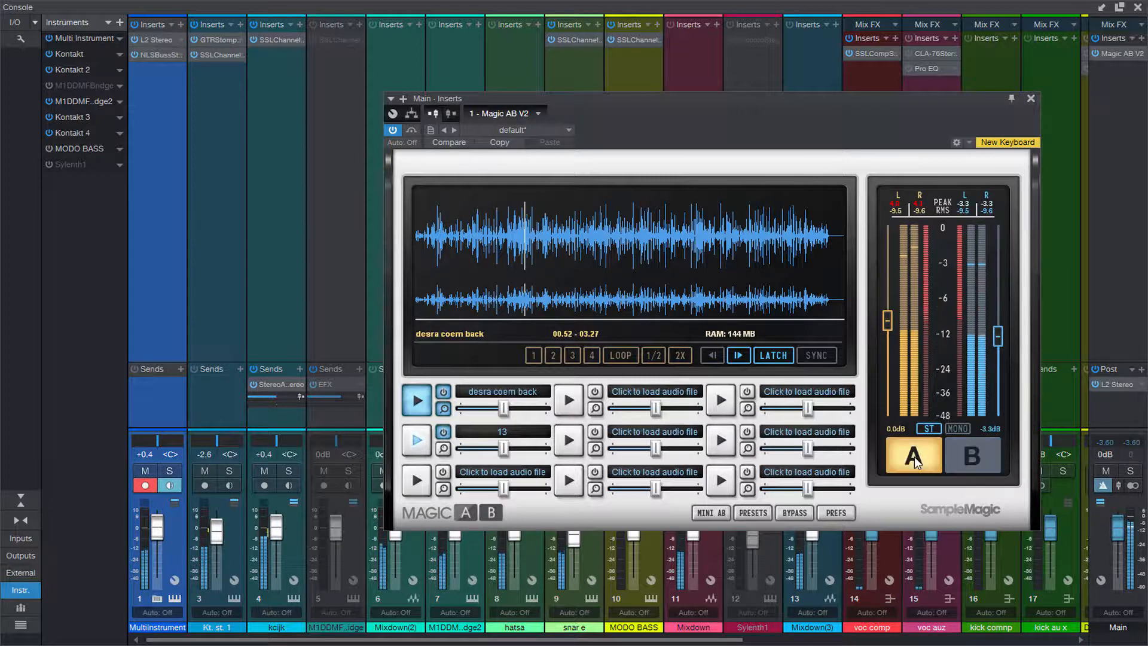
{"action": "left_click", "coordinate": [967, 458]}
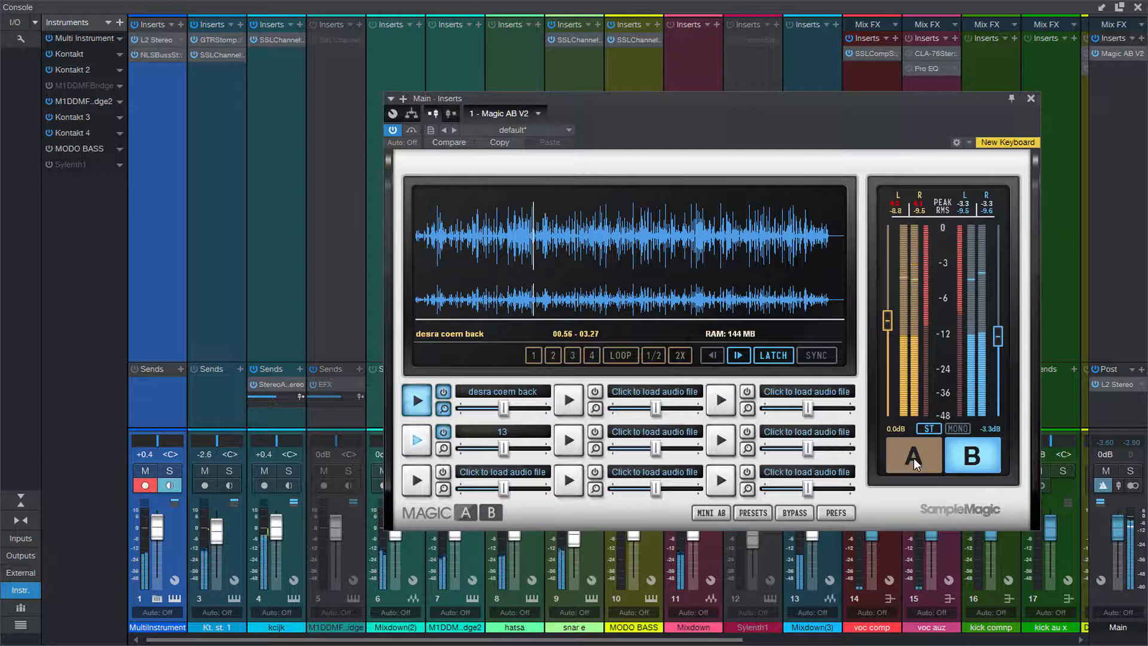
{"action": "left_click", "coordinate": [913, 458]}
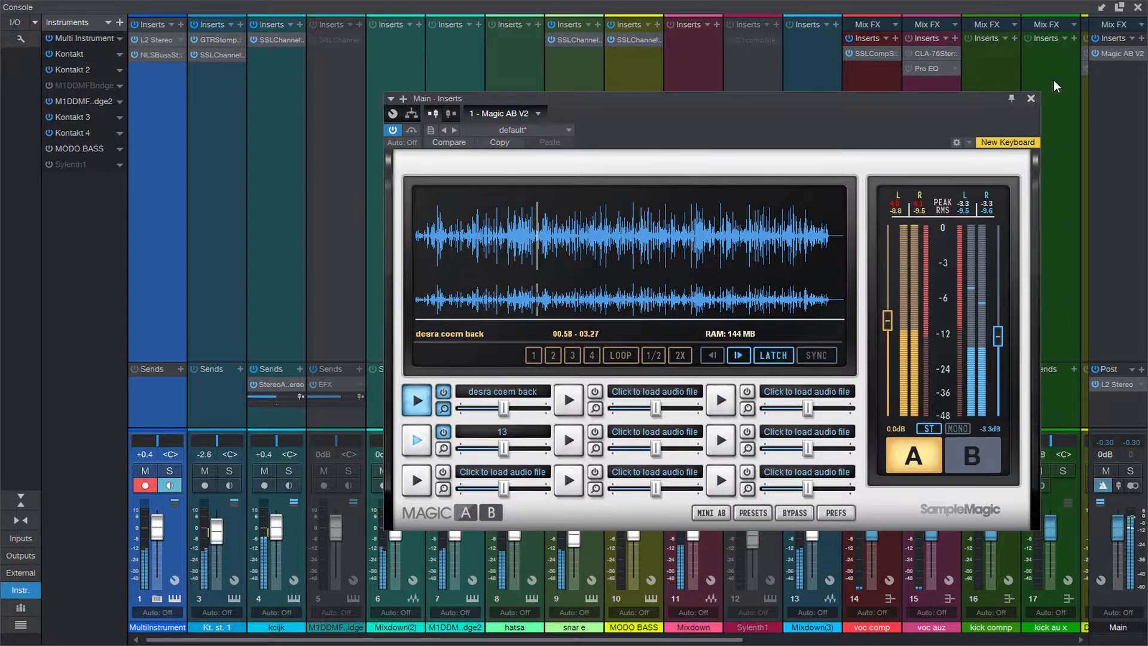
{"action": "left_click", "coordinate": [1030, 99]}
{"action": "left_click", "coordinate": [1138, 7]}
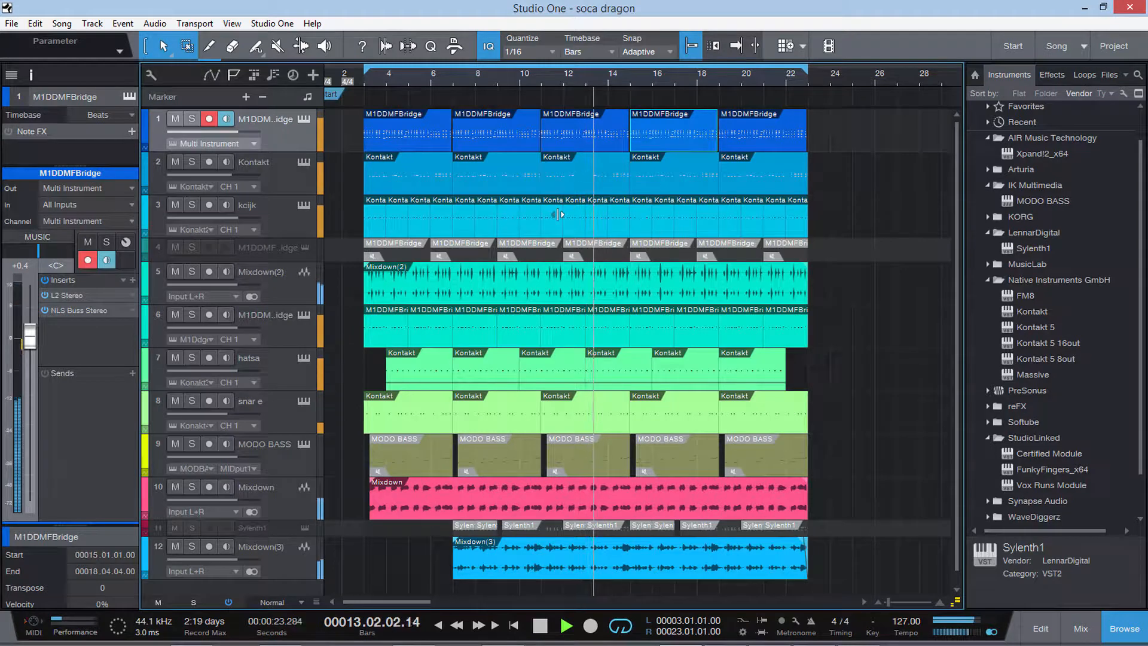
{"action": "key", "text": "space"}
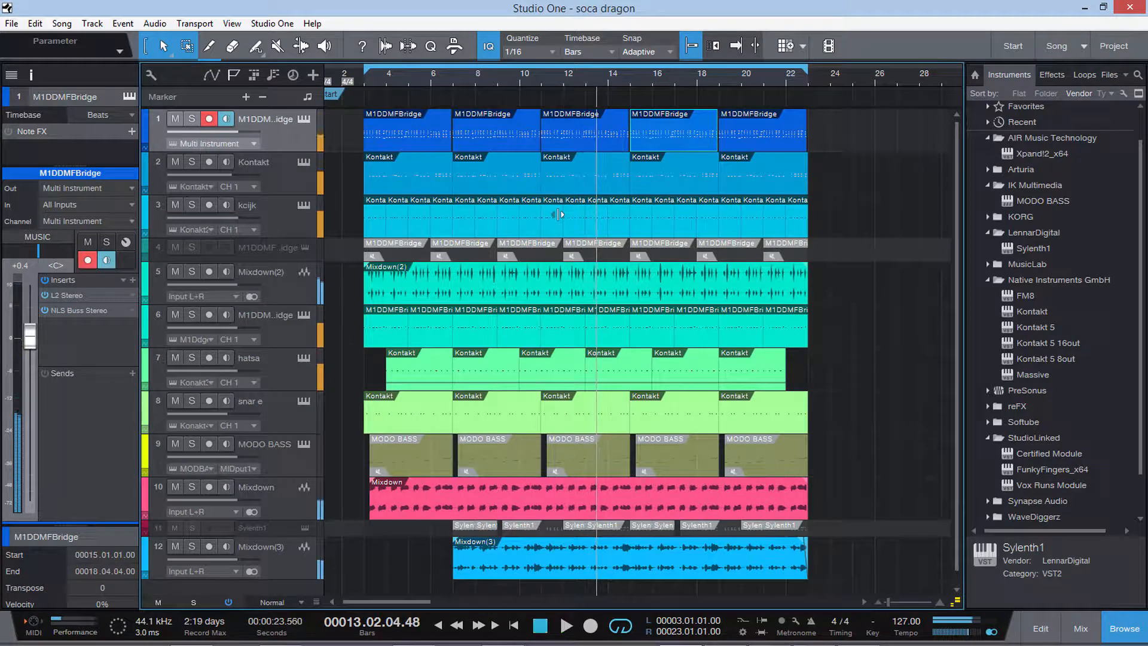
Solo the first M1DDMFBridge track and examine its L2 Stereo and NLS Buss Stereo inserts during playback.
{"action": "left_click", "coordinate": [282, 177]}
{"action": "left_click", "coordinate": [192, 119]}
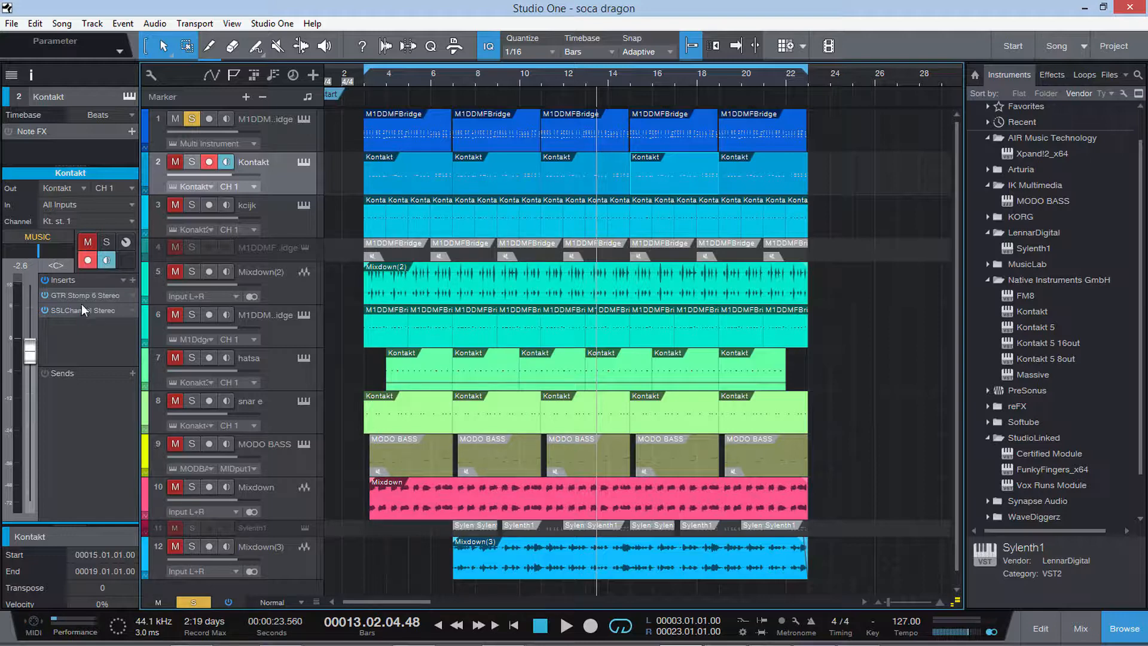
{"action": "left_click", "coordinate": [291, 143]}
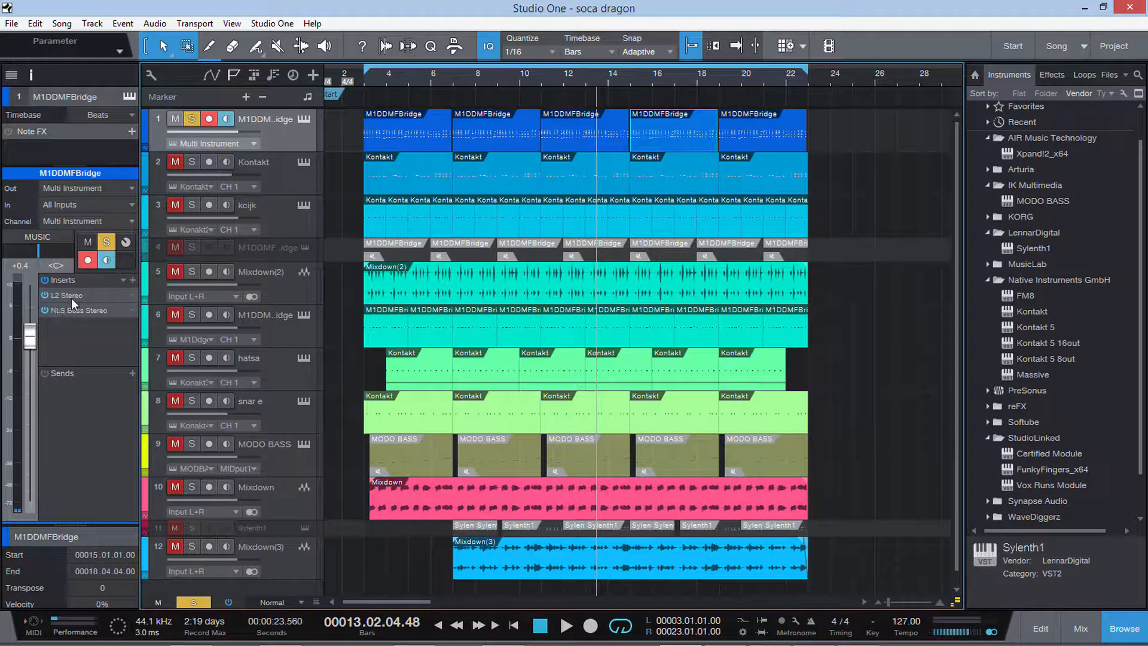
{"action": "double_click", "coordinate": [71, 295]}
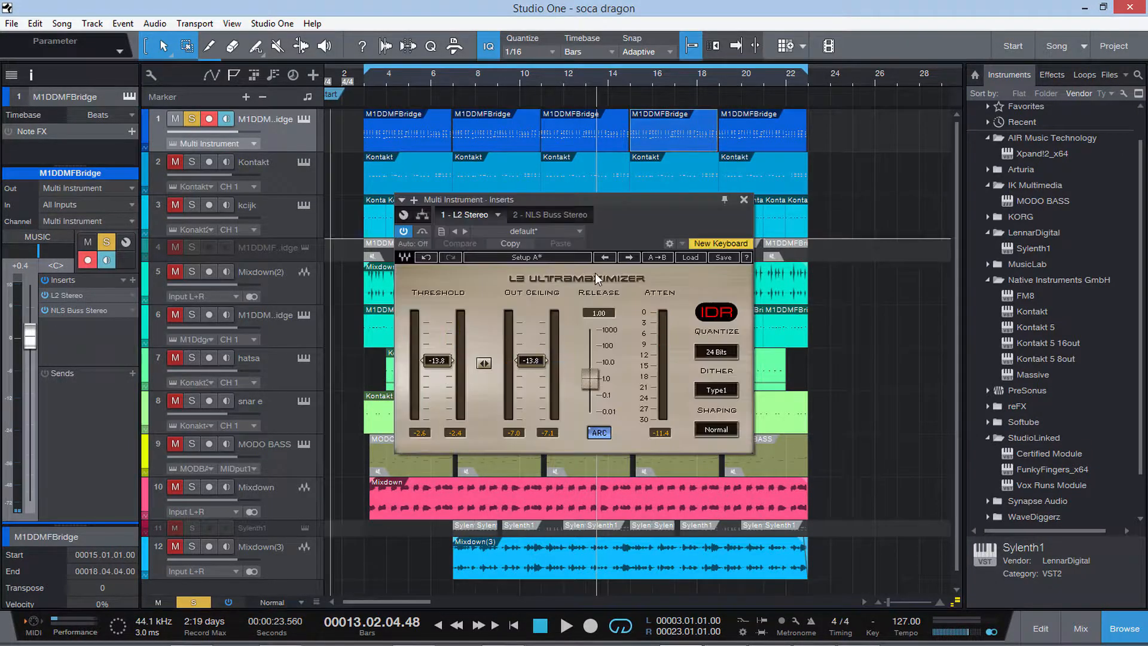
{"action": "double_click", "coordinate": [81, 311]}
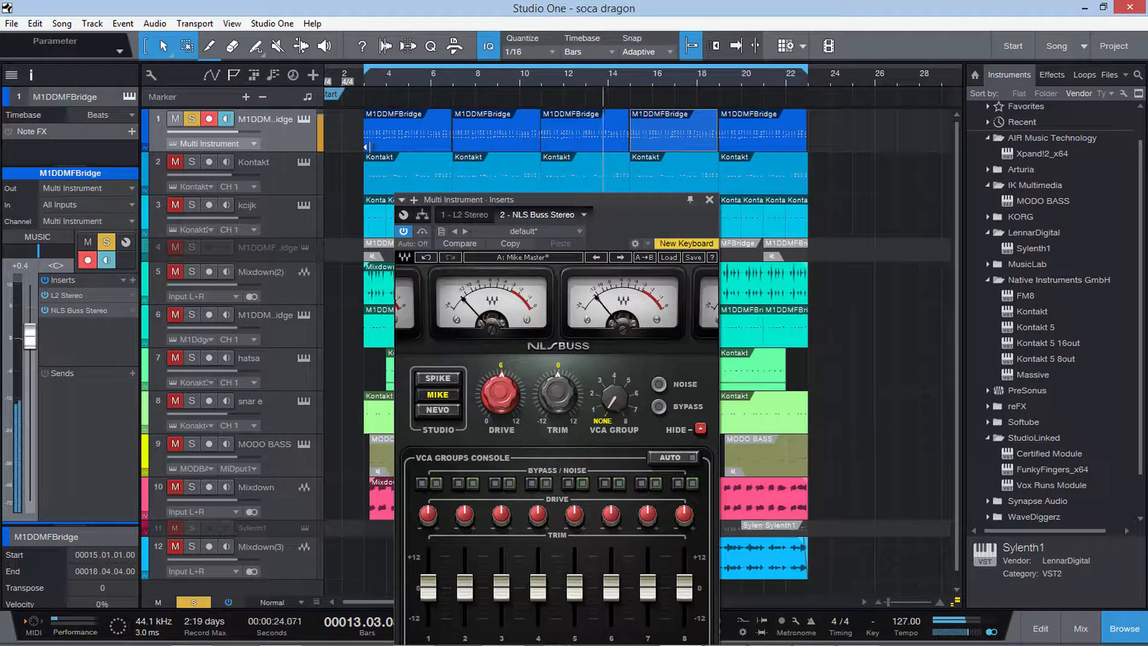
{"action": "left_click_drag", "start_coordinate": [592, 200], "coordinate": [650, 81]}
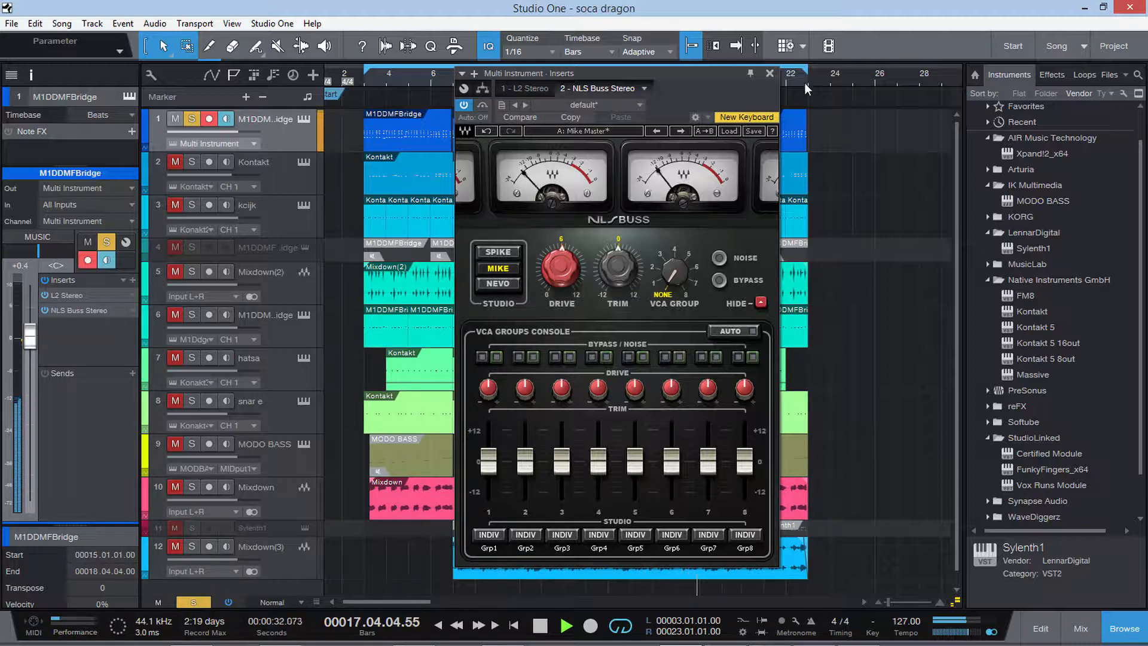
{"action": "left_click", "coordinate": [770, 73]}
Review the Main and Effects pages of the Mute&Slap instrument on the Kontakt track, with playback stopped.
{"action": "left_click", "coordinate": [265, 182]}
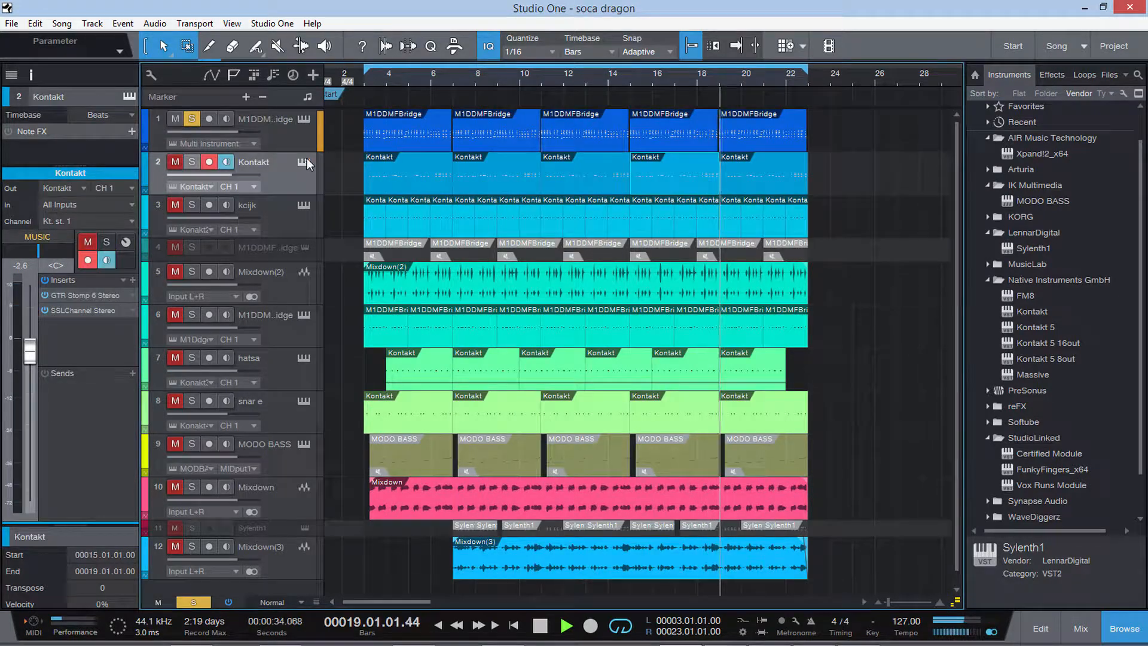
{"action": "left_click", "coordinate": [307, 160]}
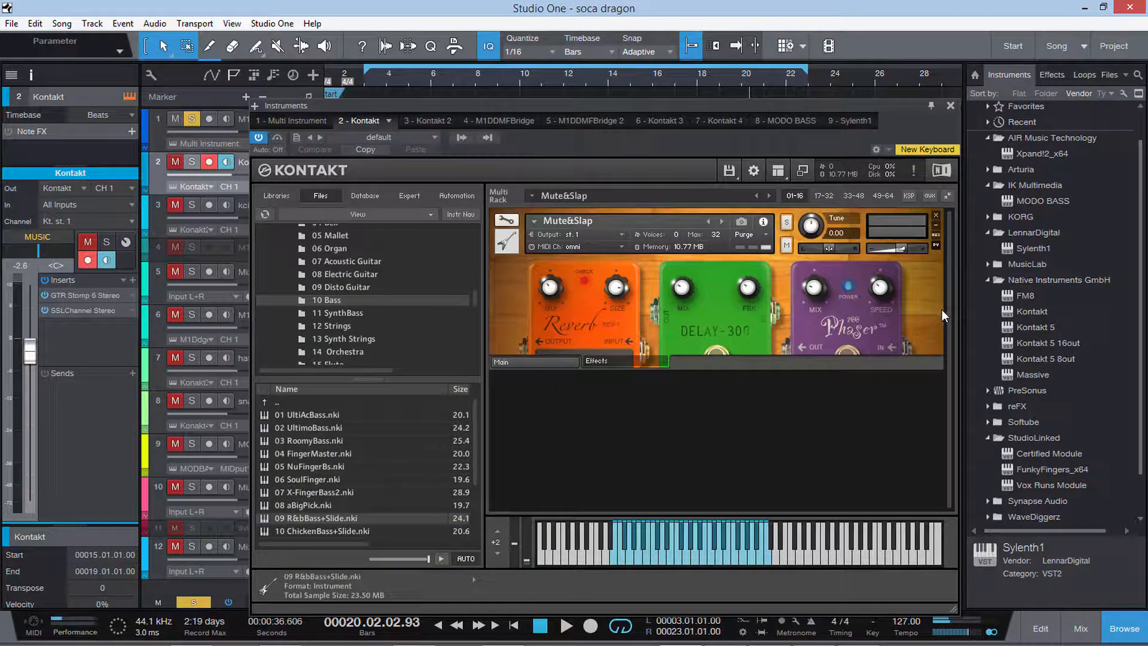
{"action": "left_click", "coordinate": [548, 362]}
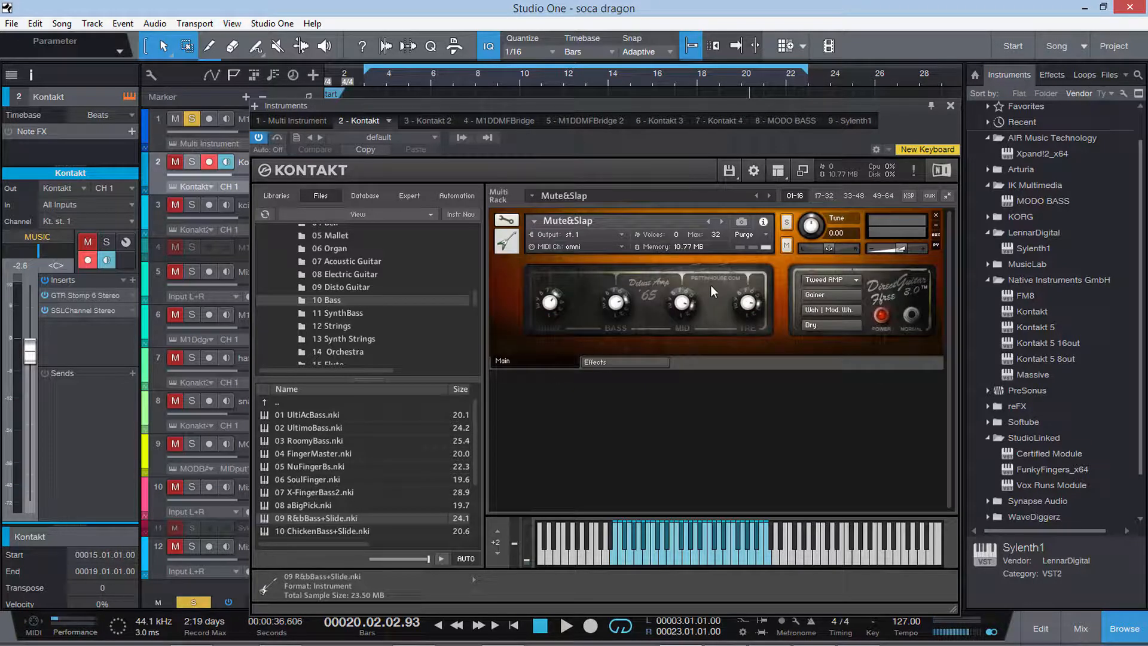
{"action": "left_click", "coordinate": [641, 358]}
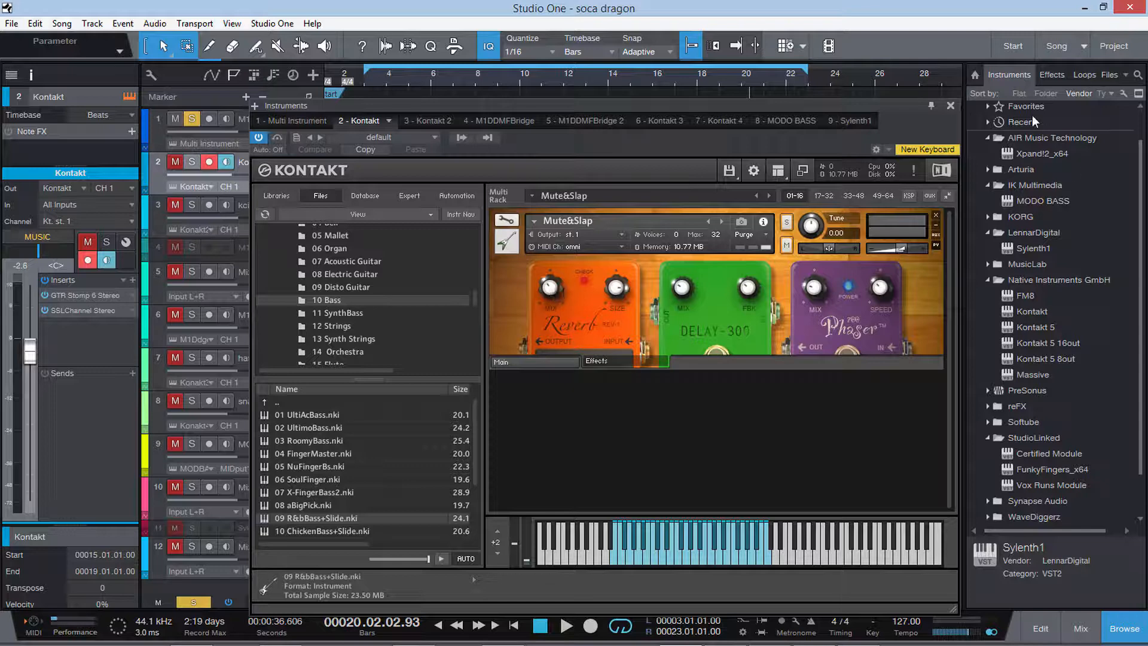
{"action": "left_click", "coordinate": [951, 106]}
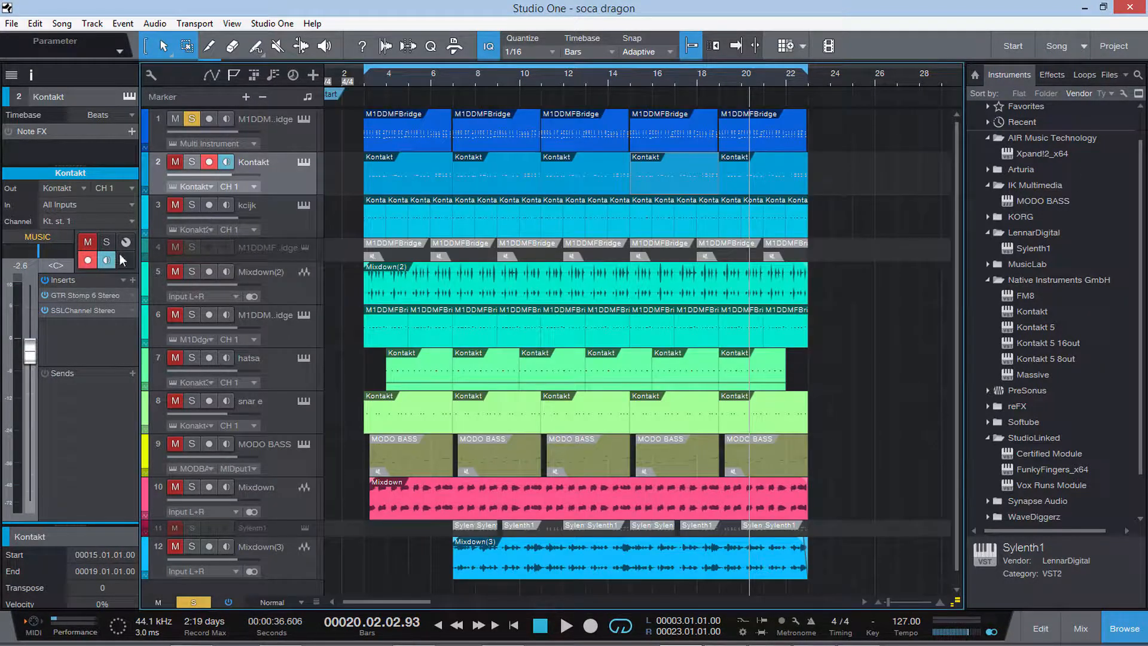
Open the Kontakt track's GTR Stomp 6 insert, solo the track, bypass all its inserts and play from about bar 3.
{"action": "double_click", "coordinate": [85, 293]}
{"action": "left_click_drag", "start_coordinate": [827, 202], "coordinate": [702, 202]}
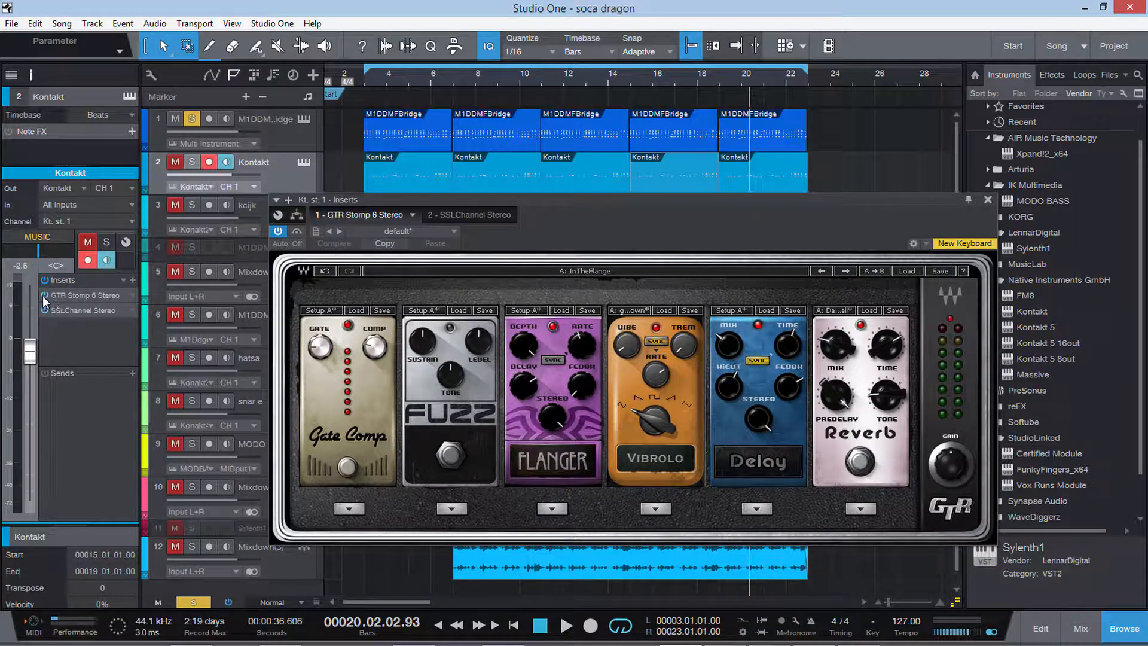
{"action": "key", "text": "s"}
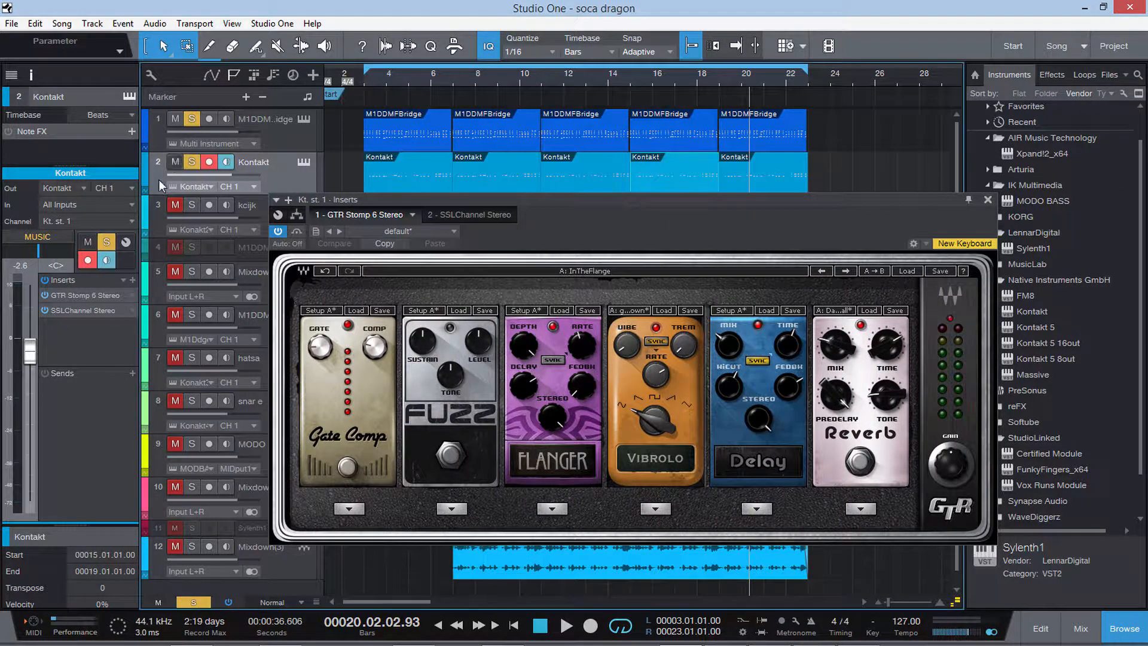
{"action": "left_click", "coordinate": [45, 281]}
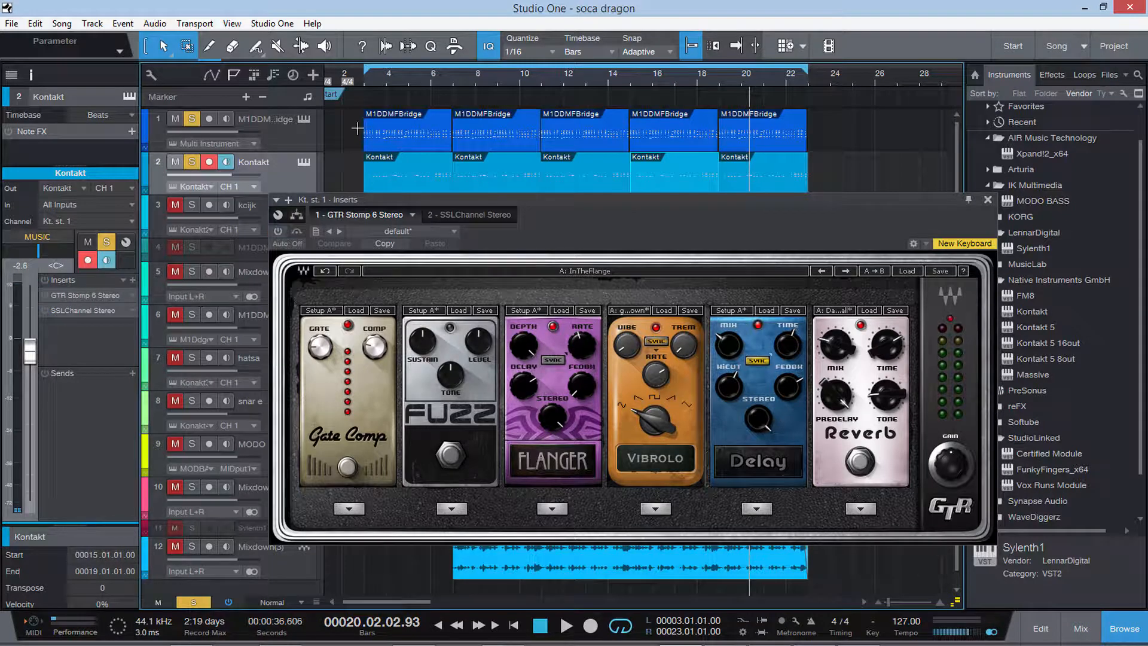
{"action": "left_click", "coordinate": [365, 77]}
{"action": "key", "text": "space"}
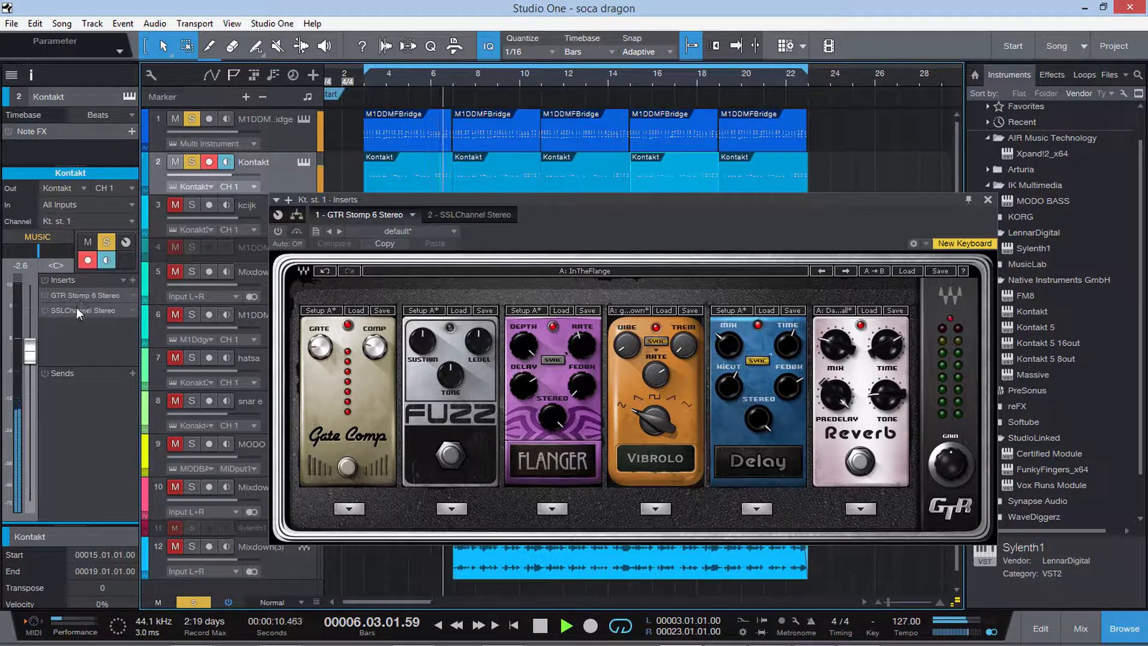
Reactivate GTR Stomp 6 on the Kontakt track during playback, listen to the result and stop.
{"action": "left_click", "coordinate": [279, 232]}
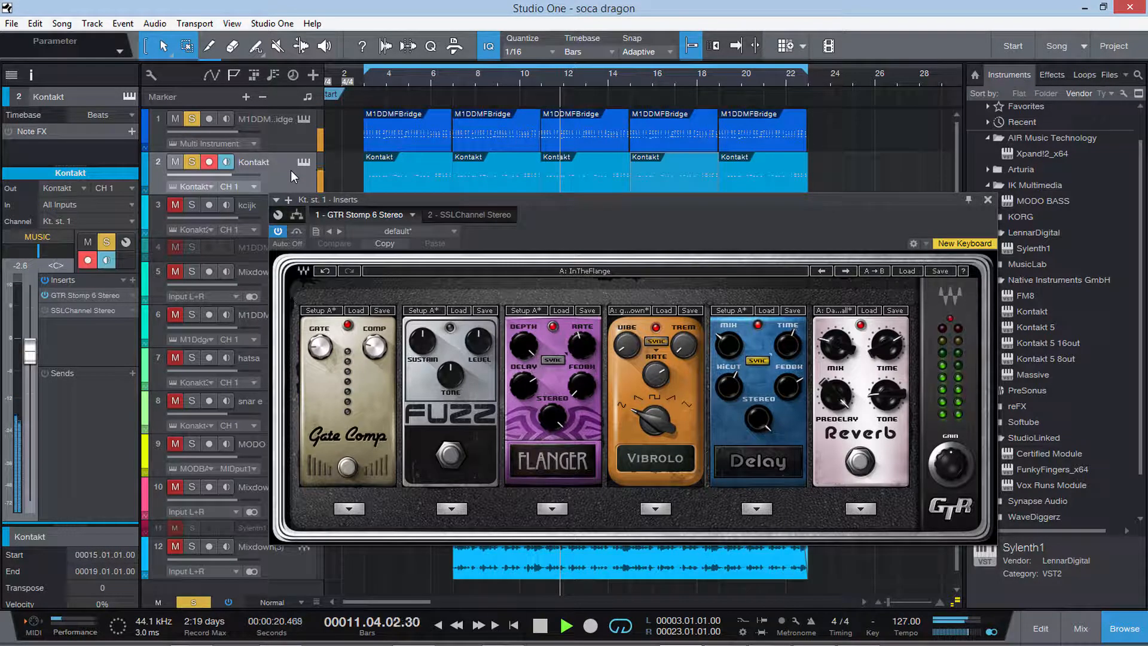
{"action": "key", "text": "space"}
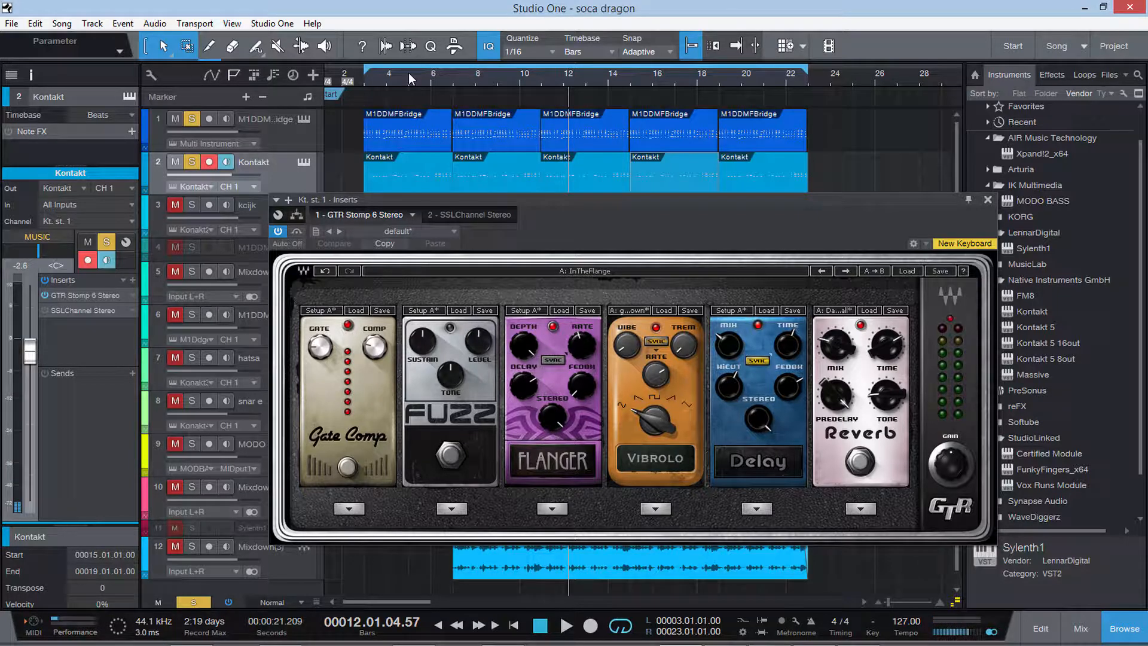
{"action": "key", "text": "space"}
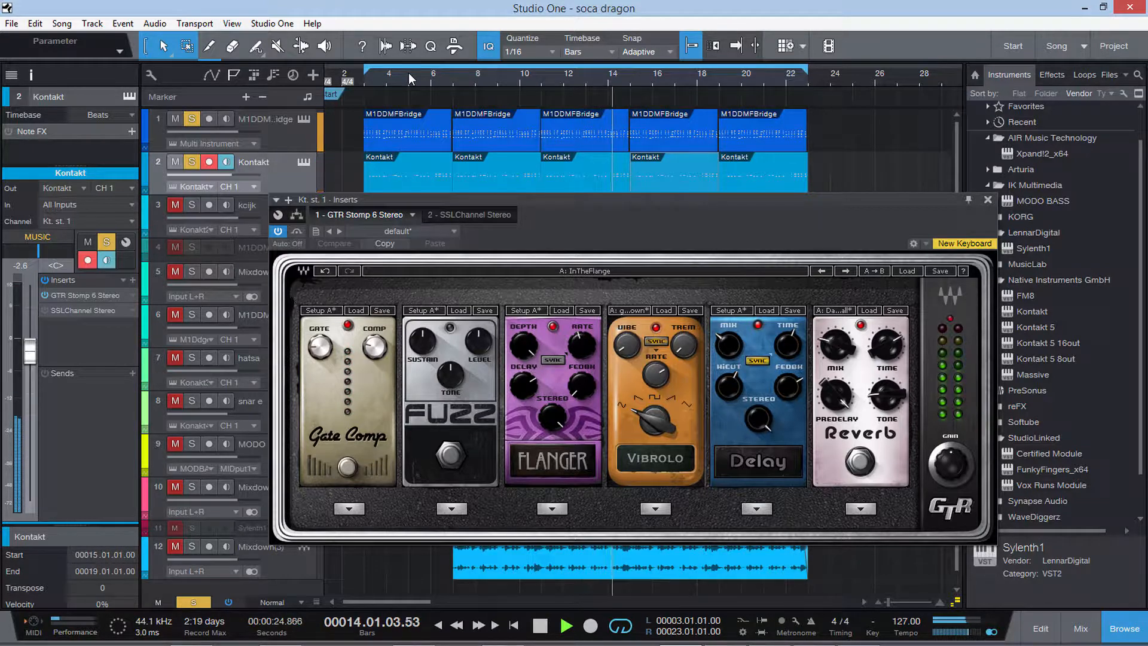
{"action": "key", "text": "space"}
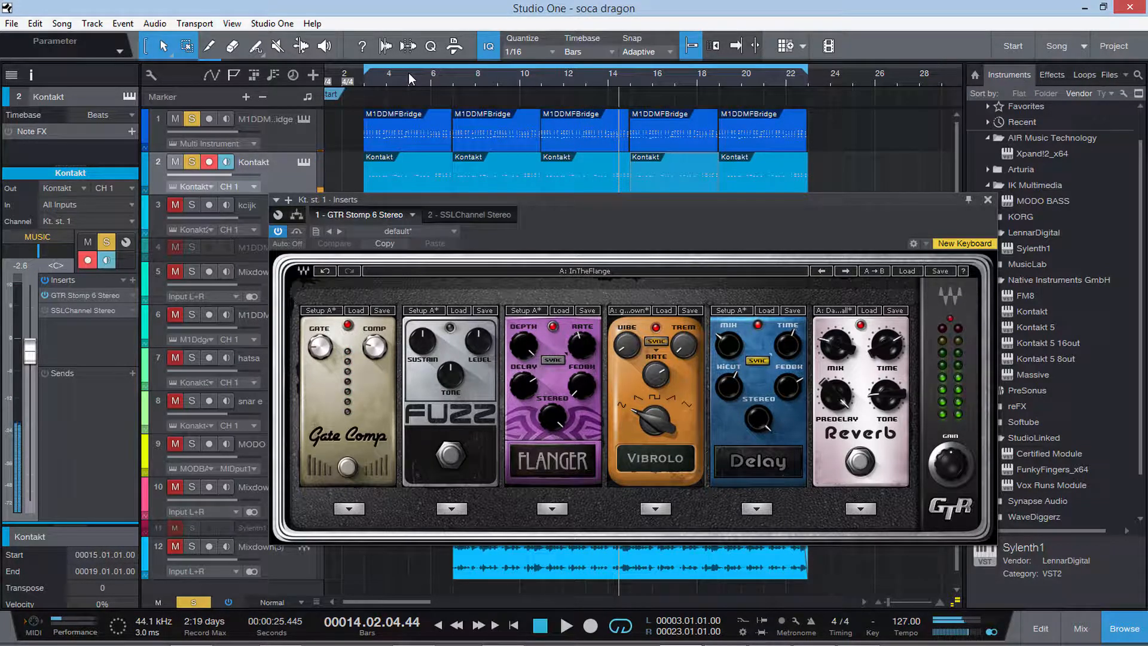
Reactivate the Kontakt track's SSLChannel Stereo insert, slightly adjust its HF gain during playback and close it.
{"action": "left_click", "coordinate": [79, 311]}
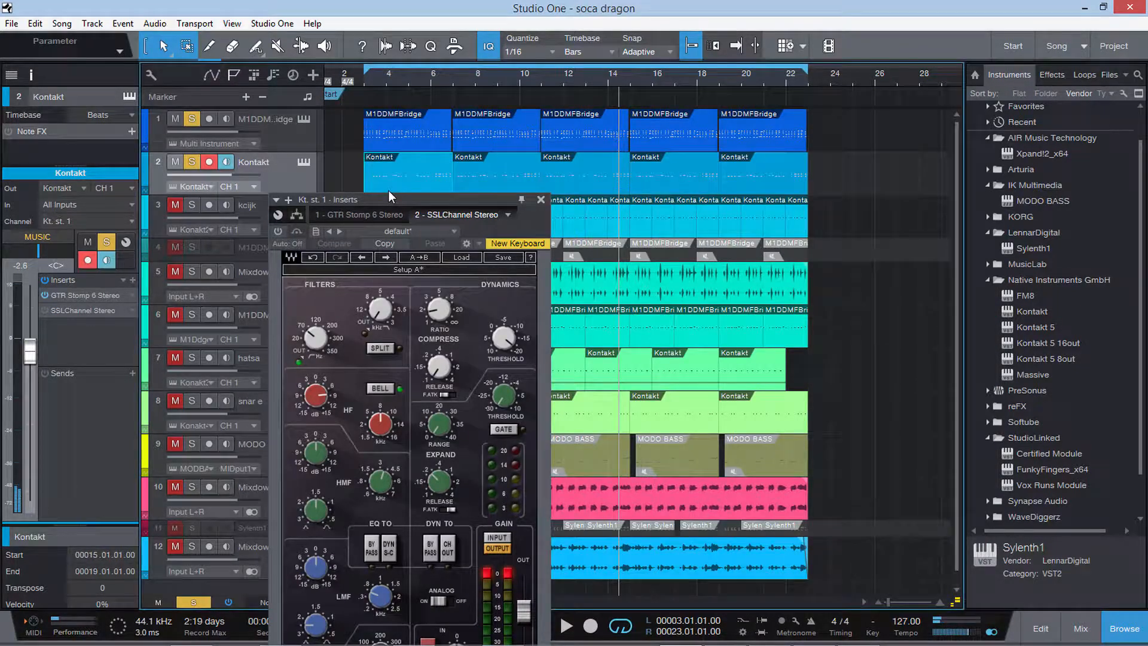
{"action": "left_click", "coordinate": [389, 190]}
{"action": "left_click_drag", "start_coordinate": [390, 201], "coordinate": [724, 30]}
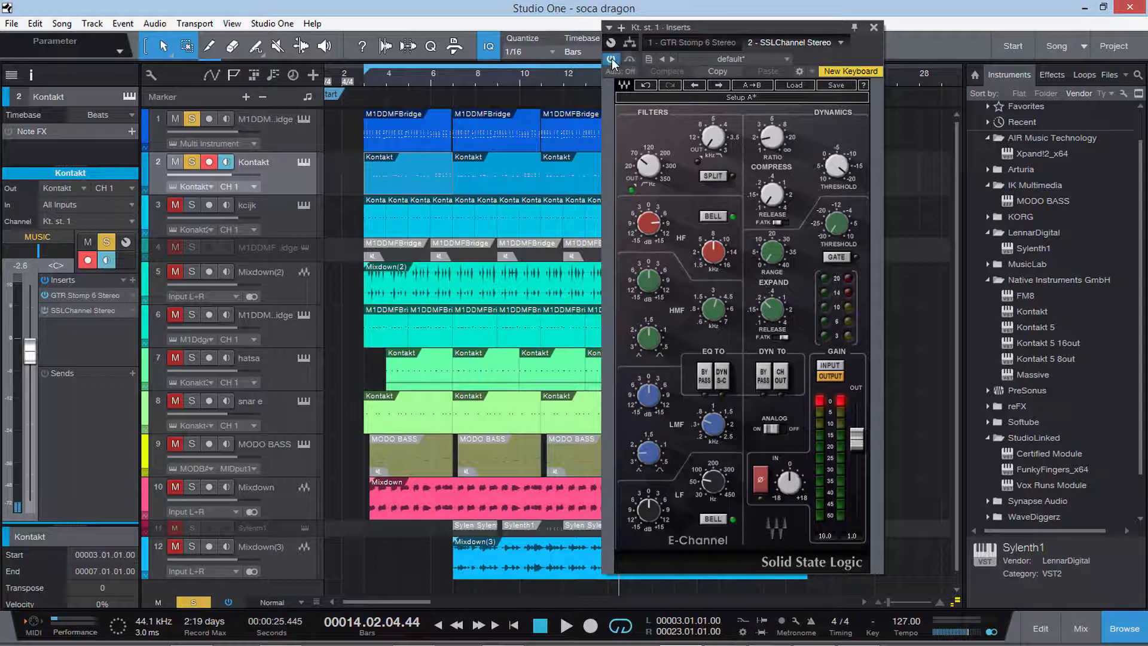
{"action": "key", "text": "space"}
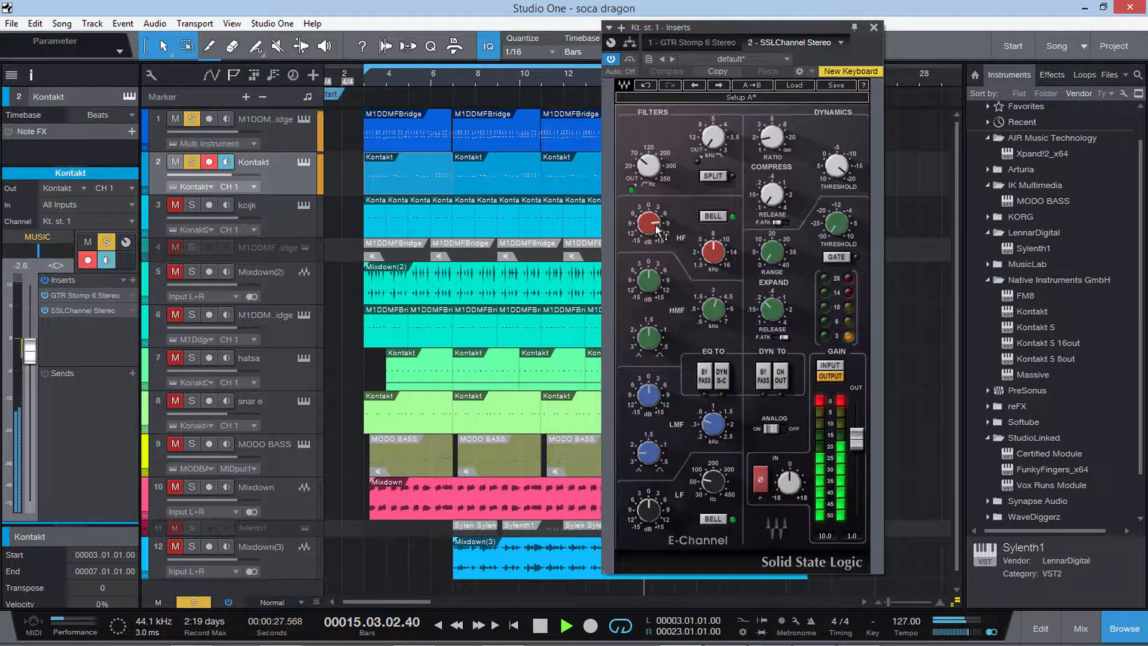
{"action": "left_click_drag", "start_coordinate": [655, 225], "coordinate": [656, 220]}
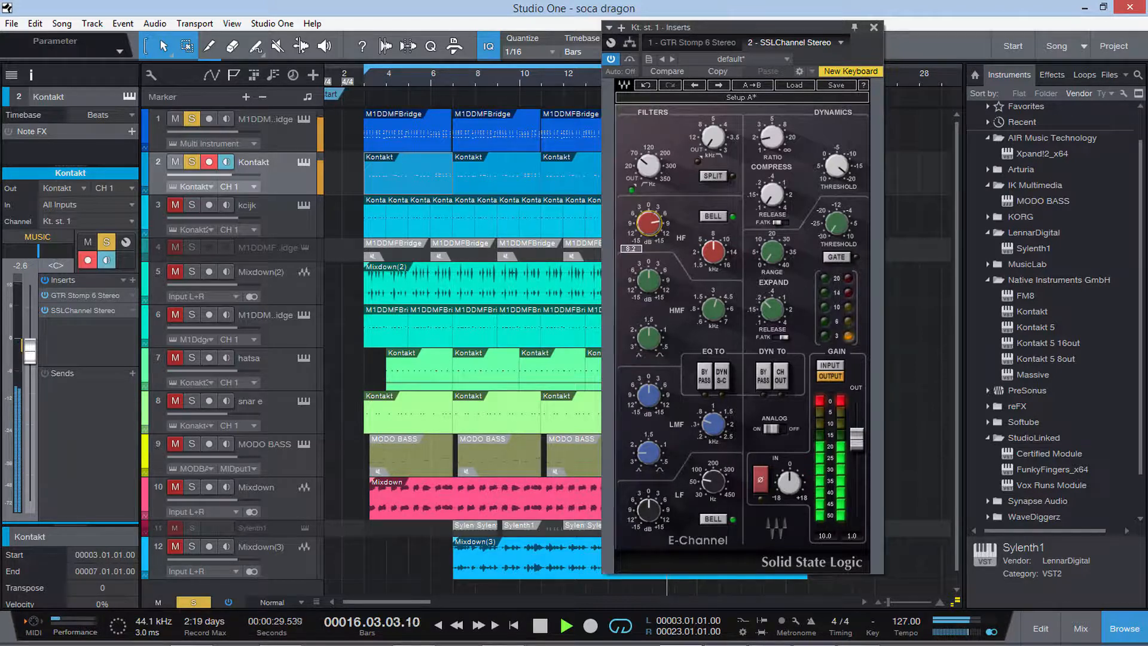
{"action": "left_click", "coordinate": [874, 26]}
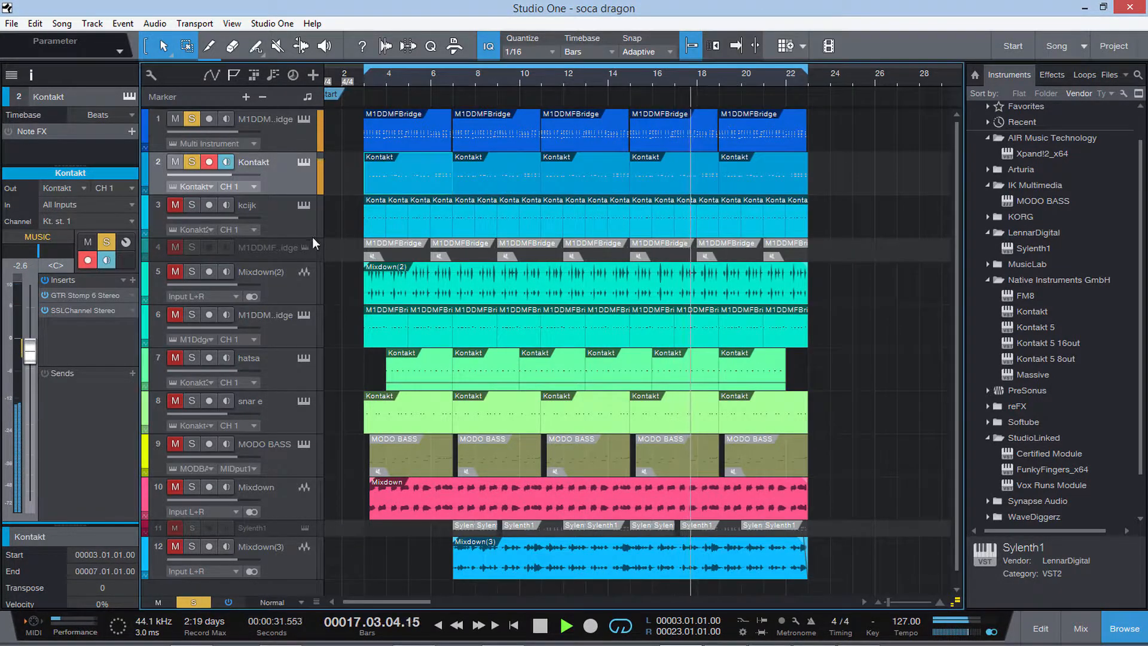
Select the kcijk track, restart playback just before bar 3 and add the track to the soloed ones.
{"action": "left_click", "coordinate": [288, 228]}
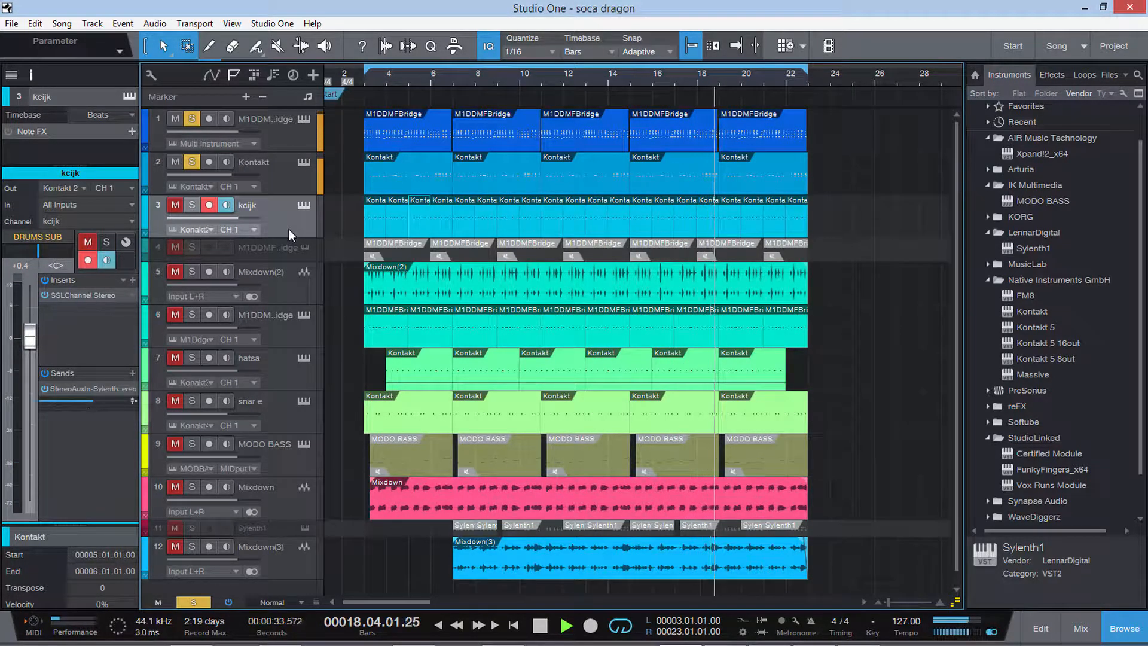
{"action": "left_click", "coordinate": [277, 177]}
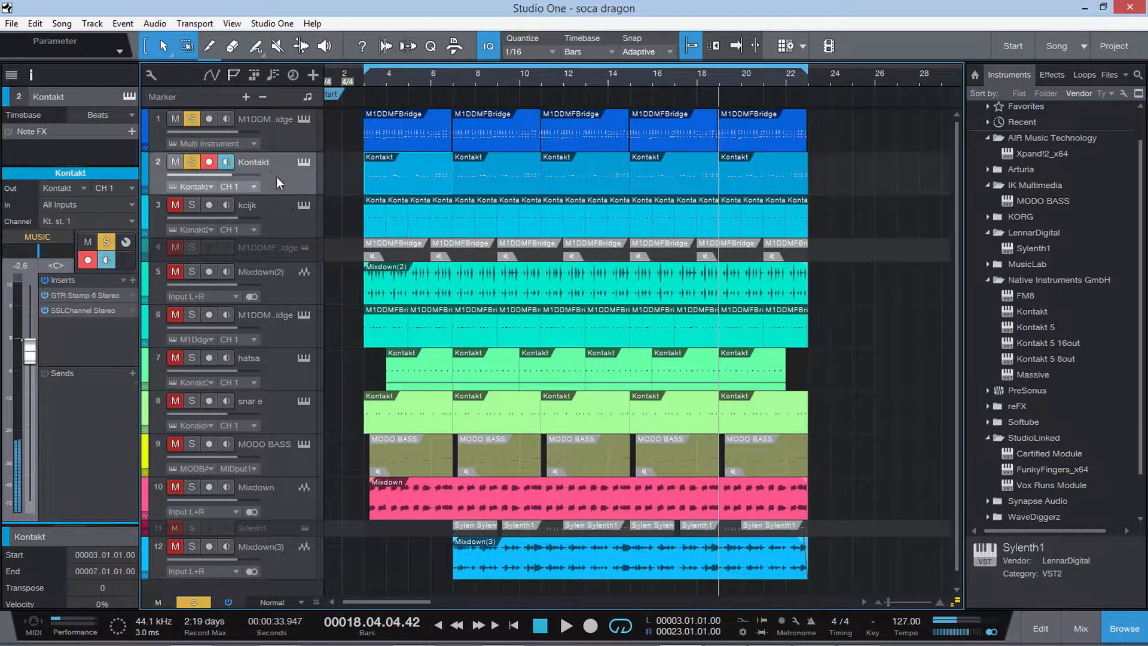
{"action": "left_click", "coordinate": [284, 214]}
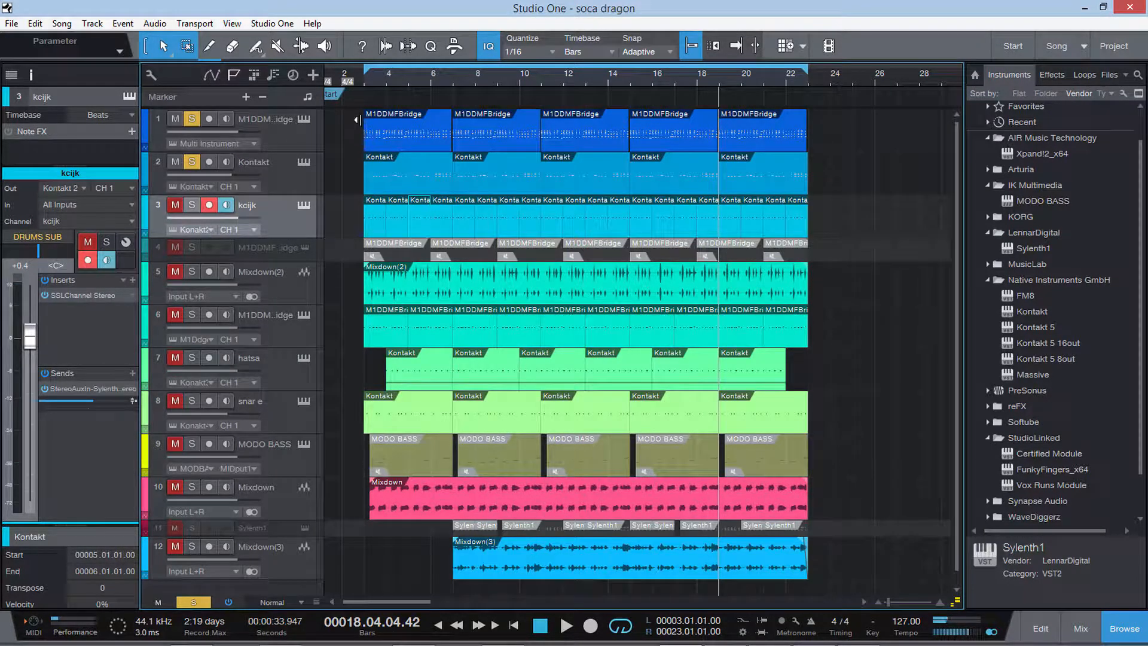
{"action": "left_click", "coordinate": [361, 76]}
{"action": "key", "text": "space"}
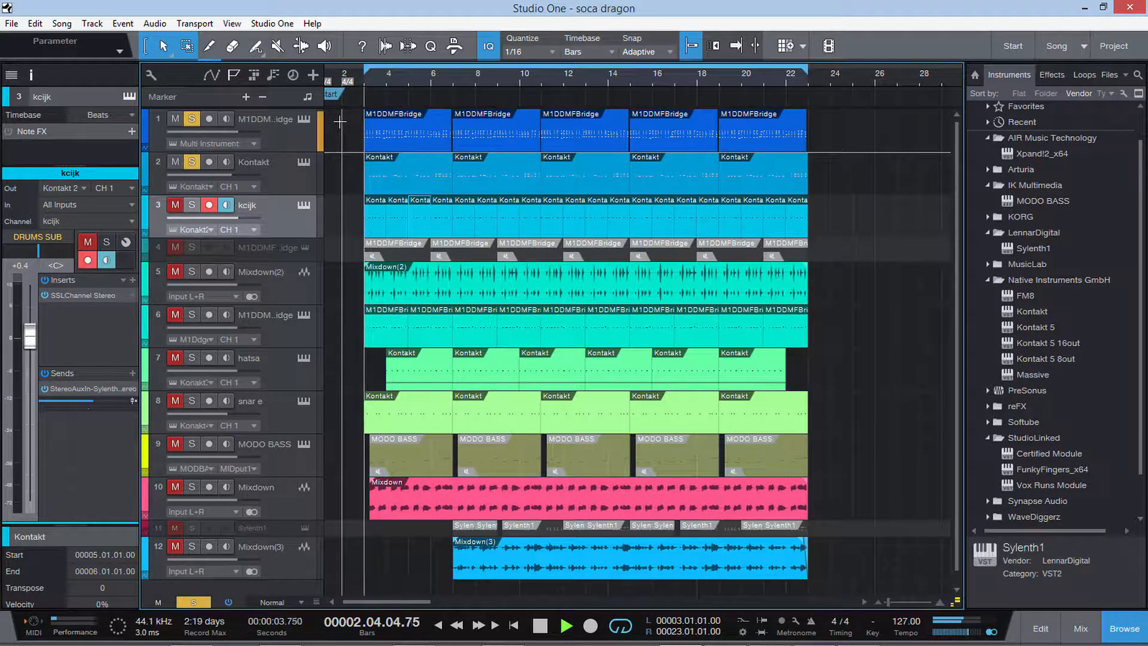
{"action": "left_click", "coordinate": [191, 205]}
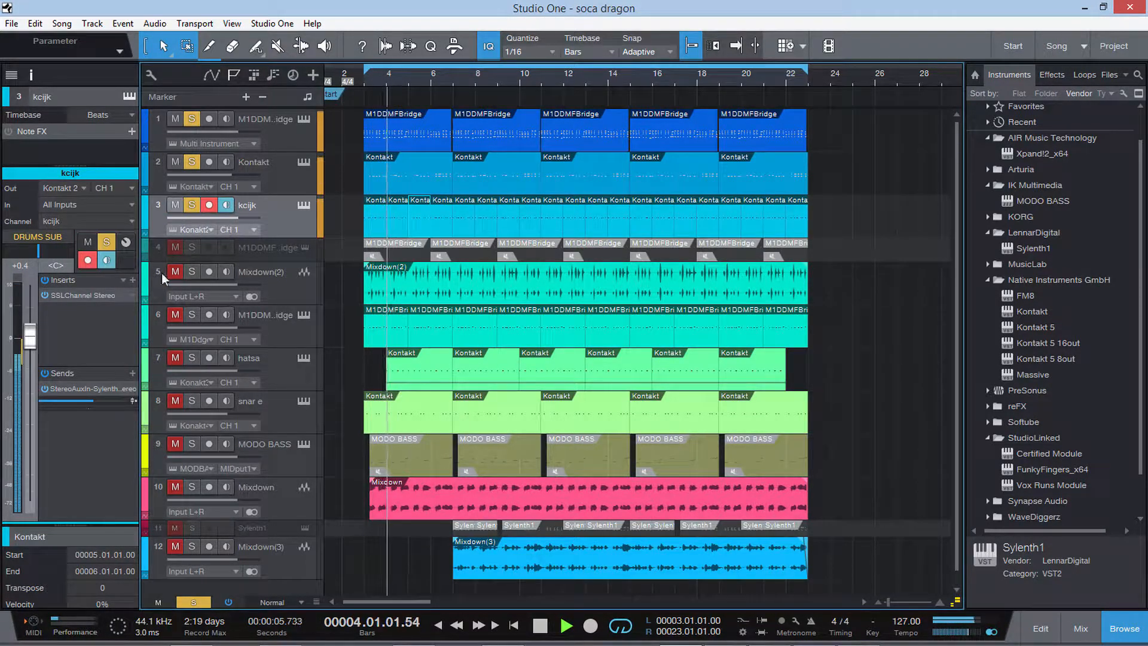
Examine the kcijk track's SSLChannel Stereo insert during playback and switch off its StereoAuxIn send.
{"action": "left_click", "coordinate": [78, 295]}
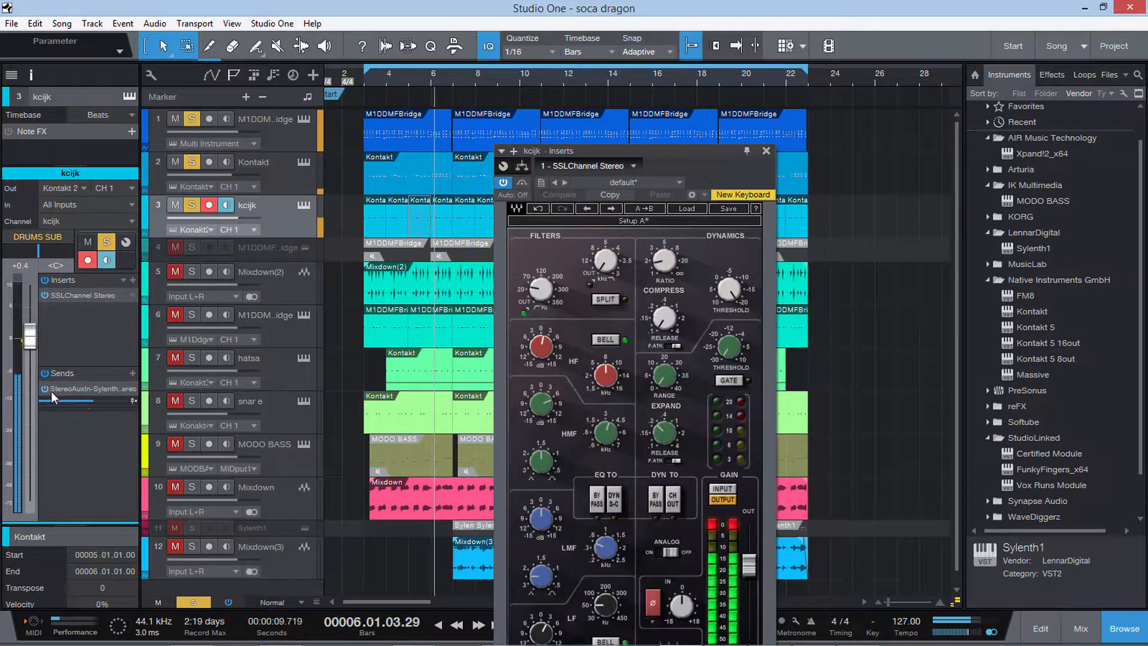
{"action": "left_click_drag", "start_coordinate": [648, 149], "coordinate": [679, 37]}
{"action": "left_click", "coordinate": [555, 69]}
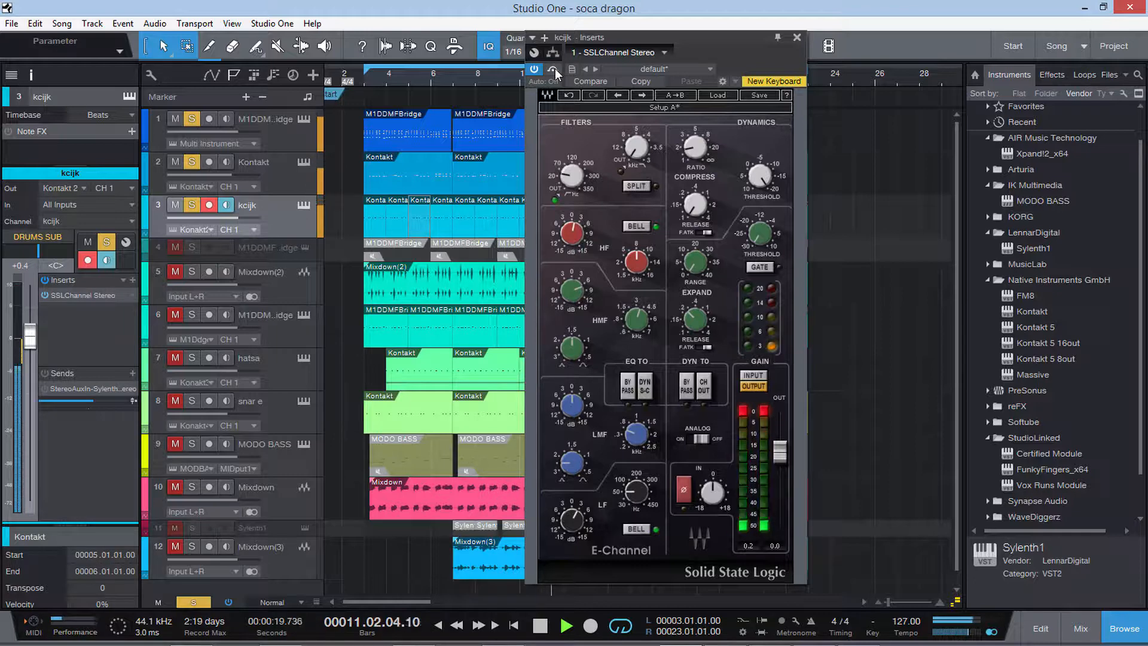
{"action": "left_click", "coordinate": [555, 69]}
{"action": "left_click", "coordinate": [796, 37]}
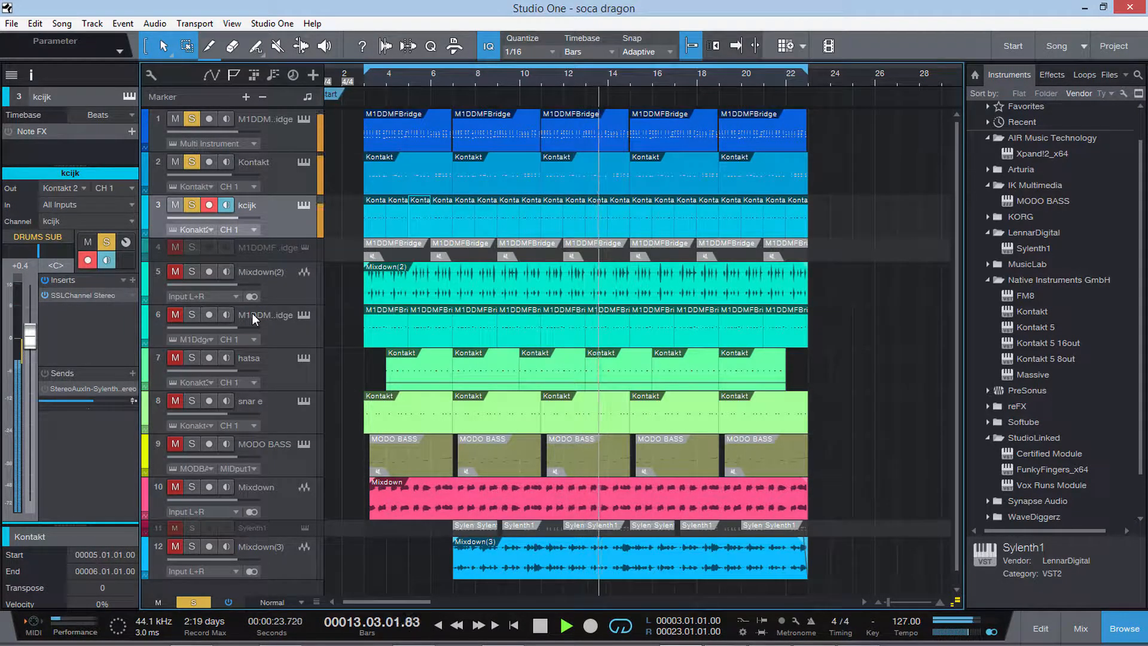
Stop playback and reopen the SSLChannel Stereo insert of the kcijk track to inspect its EQ settings.
{"action": "left_click", "coordinate": [290, 283]}
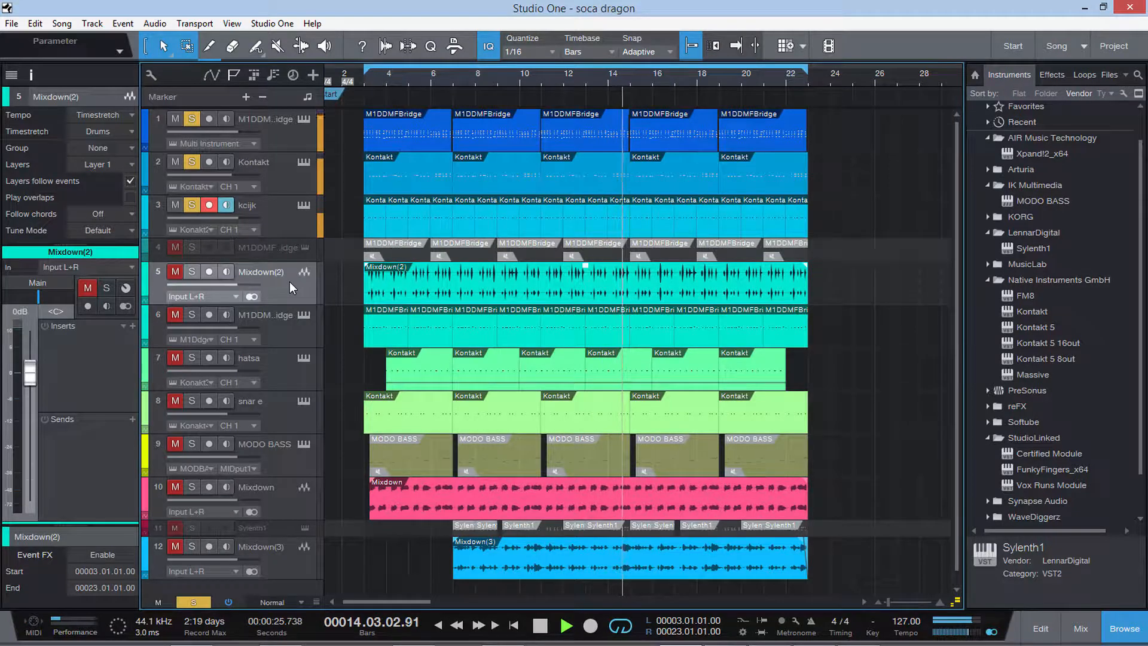
{"action": "key", "text": "space"}
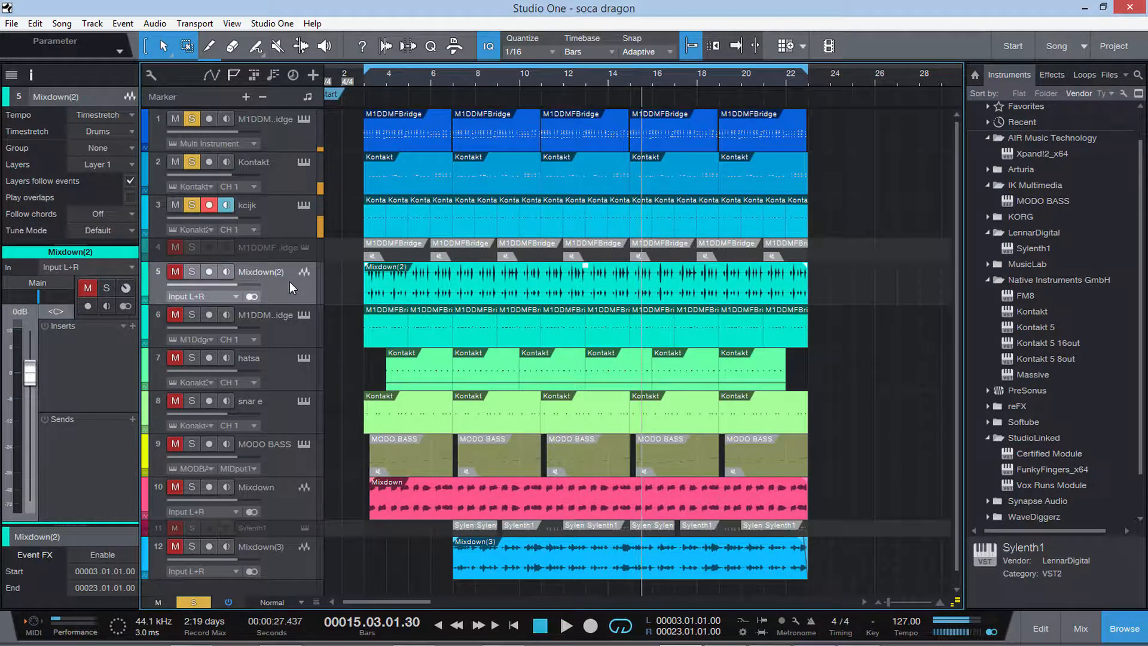
{"action": "left_click", "coordinate": [281, 233]}
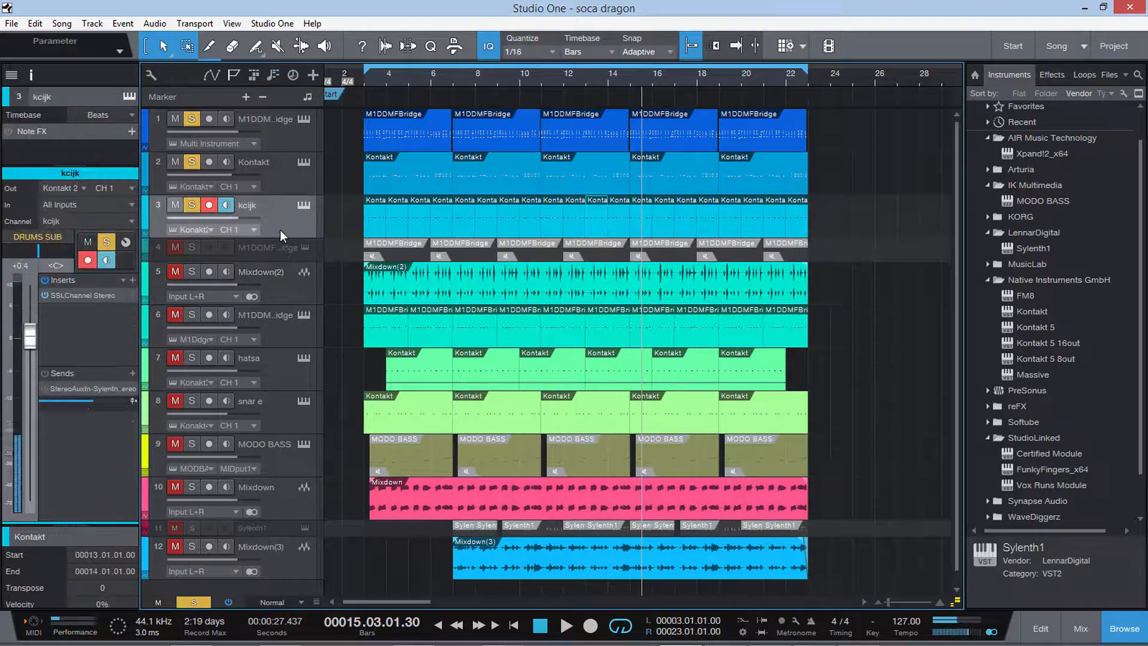
{"action": "left_click", "coordinate": [74, 292]}
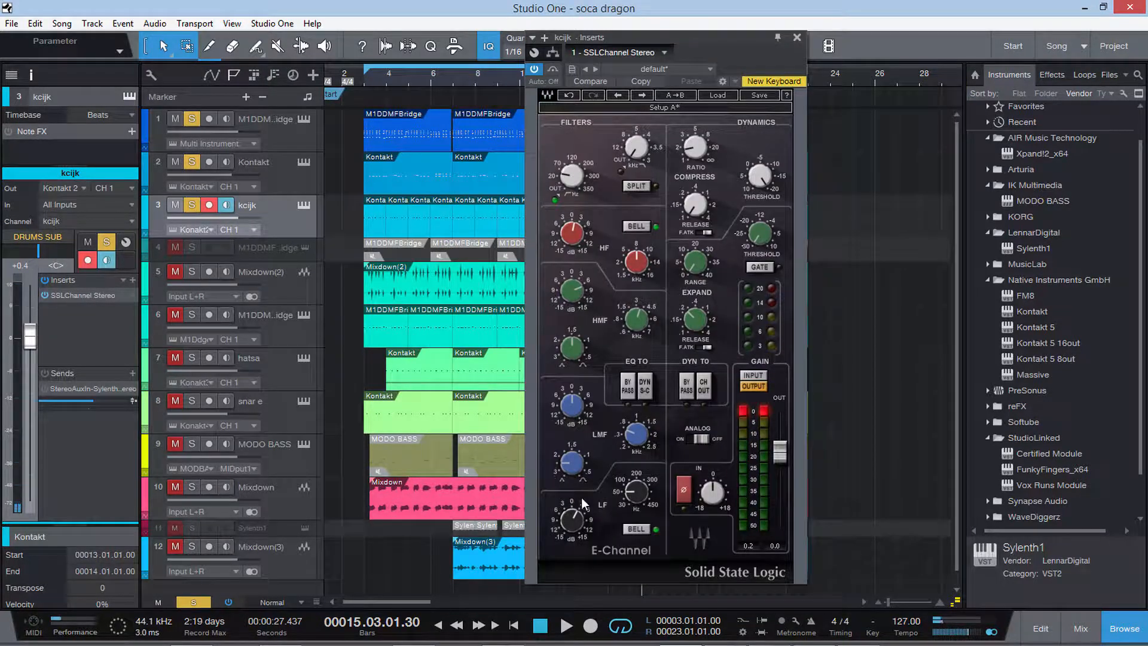
Examine the LF, HMF, HF and high-pass filter settings of the kcijk track's SSLChannel Stereo insert, resuming playback.
{"action": "left_click", "coordinate": [629, 496]}
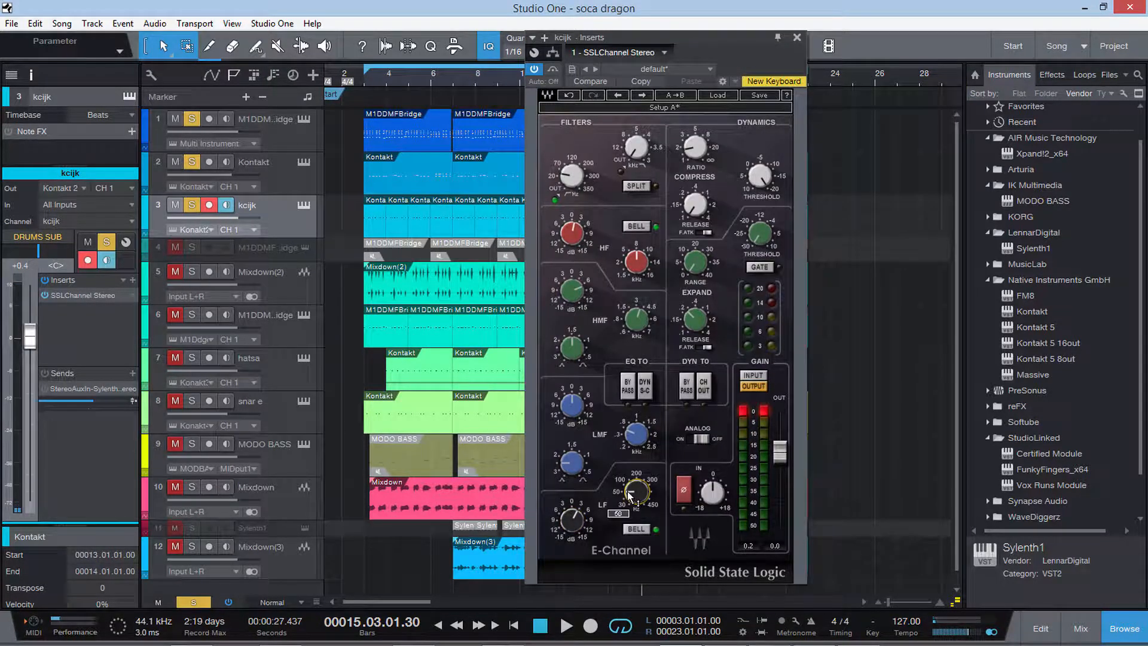
{"action": "left_click", "coordinate": [572, 520]}
{"action": "left_click", "coordinate": [635, 320]}
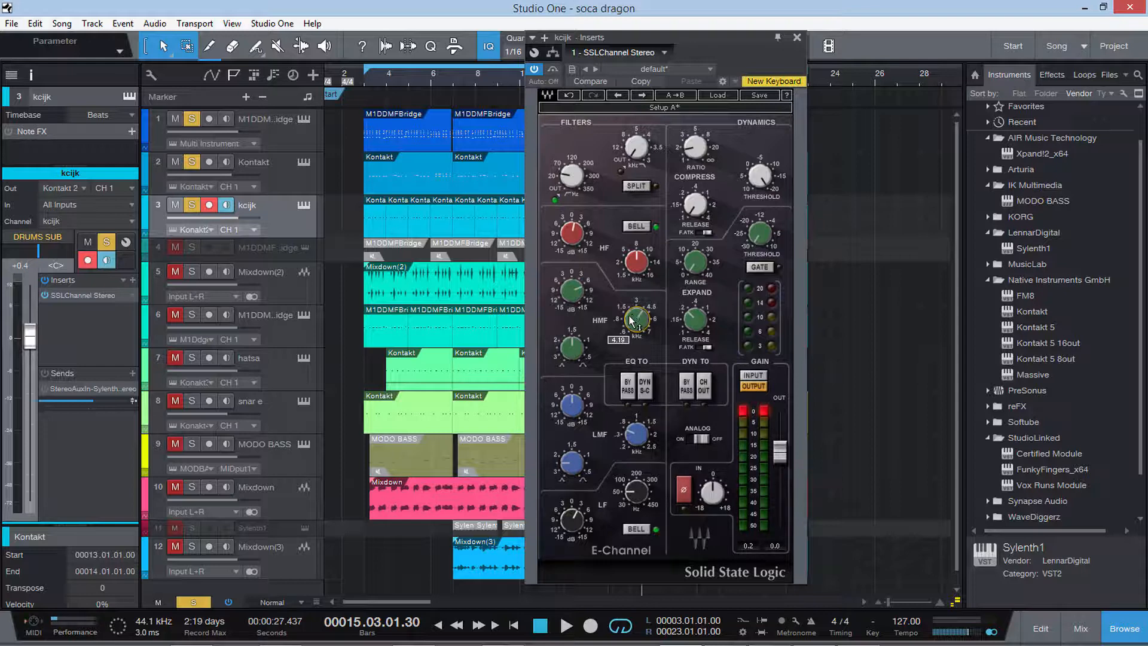
{"action": "left_click_drag", "start_coordinate": [571, 252], "coordinate": [584, 235]}
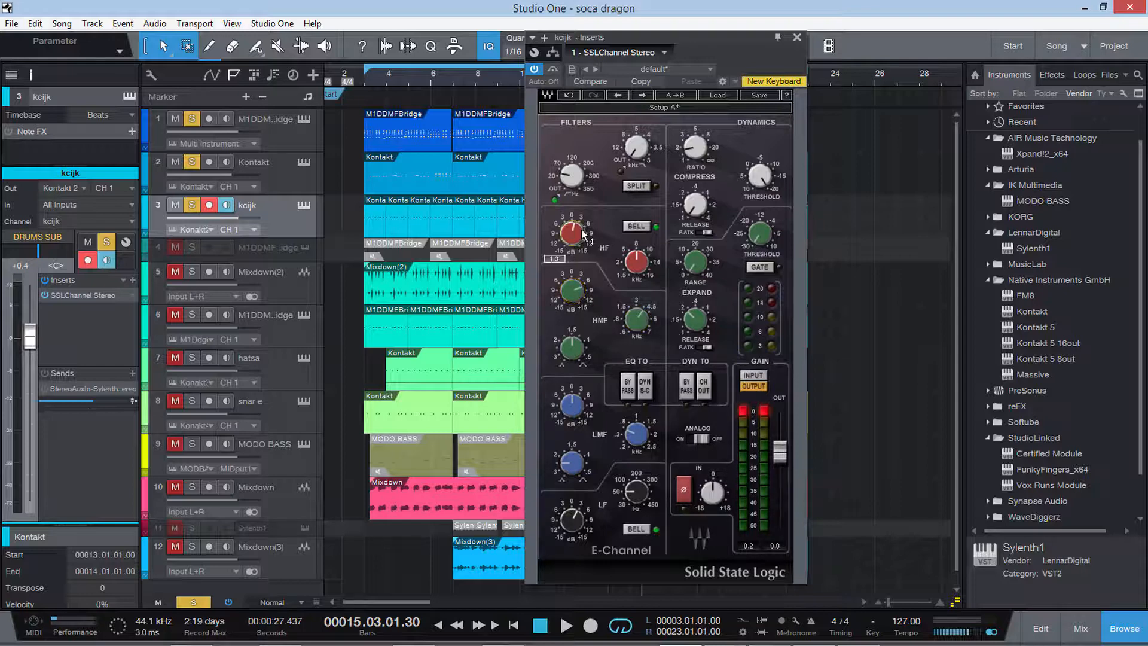
{"action": "left_click", "coordinate": [571, 178]}
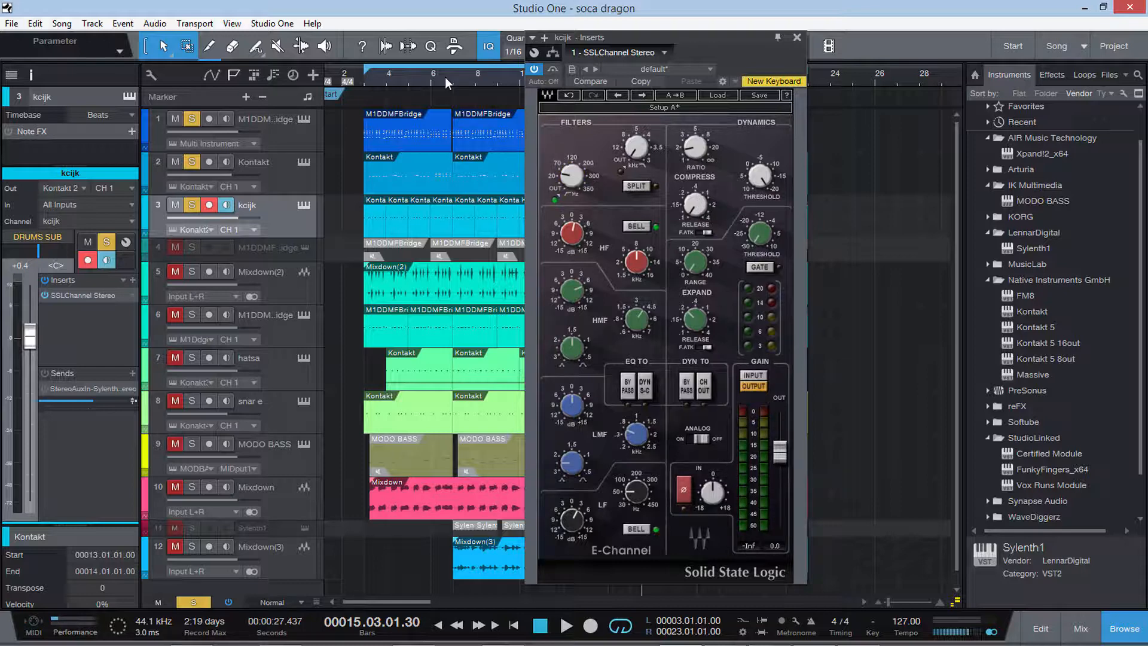
{"action": "key", "text": "space"}
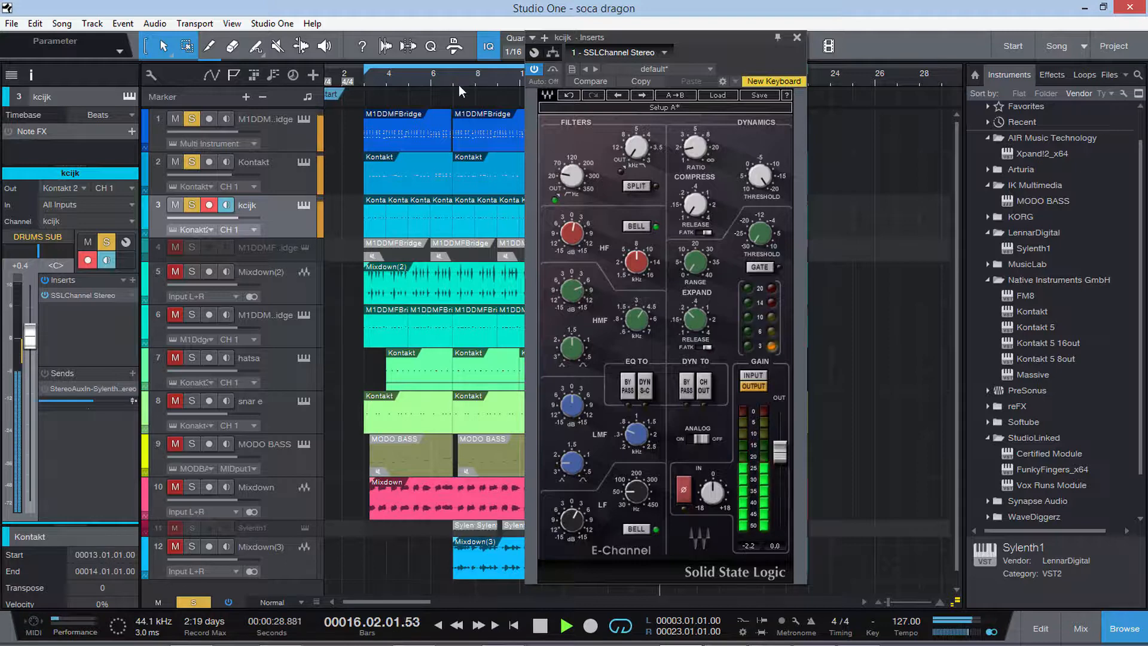
Add the Mixdown(2) track to the soloed ones and restart playback from about bar 4.
{"action": "left_click", "coordinate": [288, 291]}
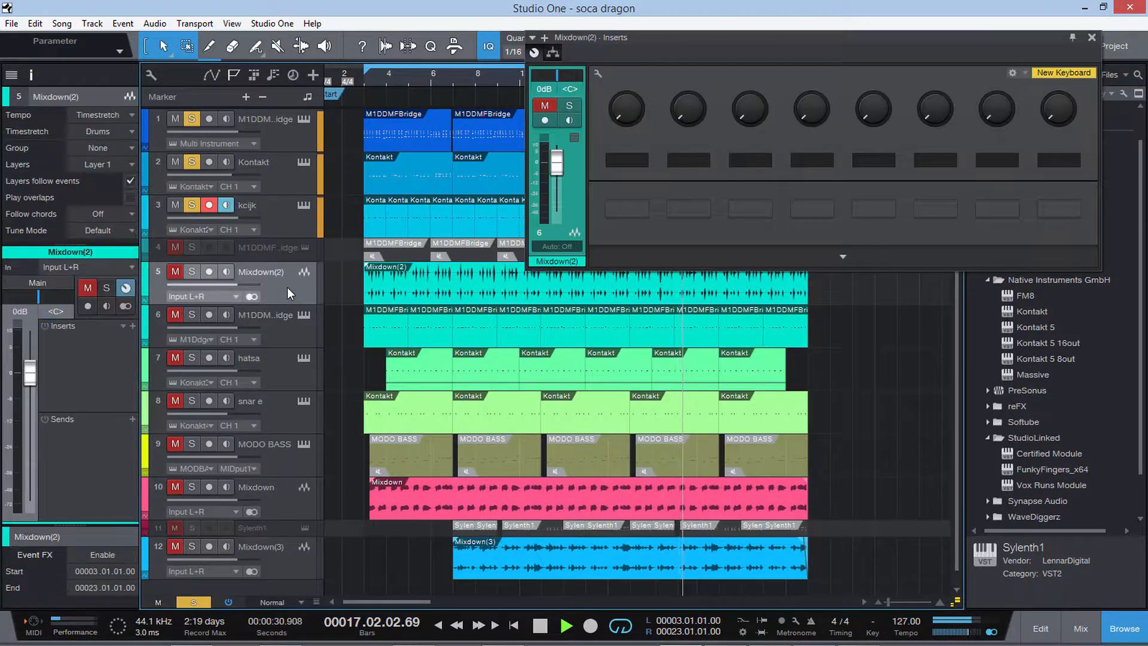
{"action": "key", "text": "space"}
{"action": "left_click", "coordinate": [191, 271]}
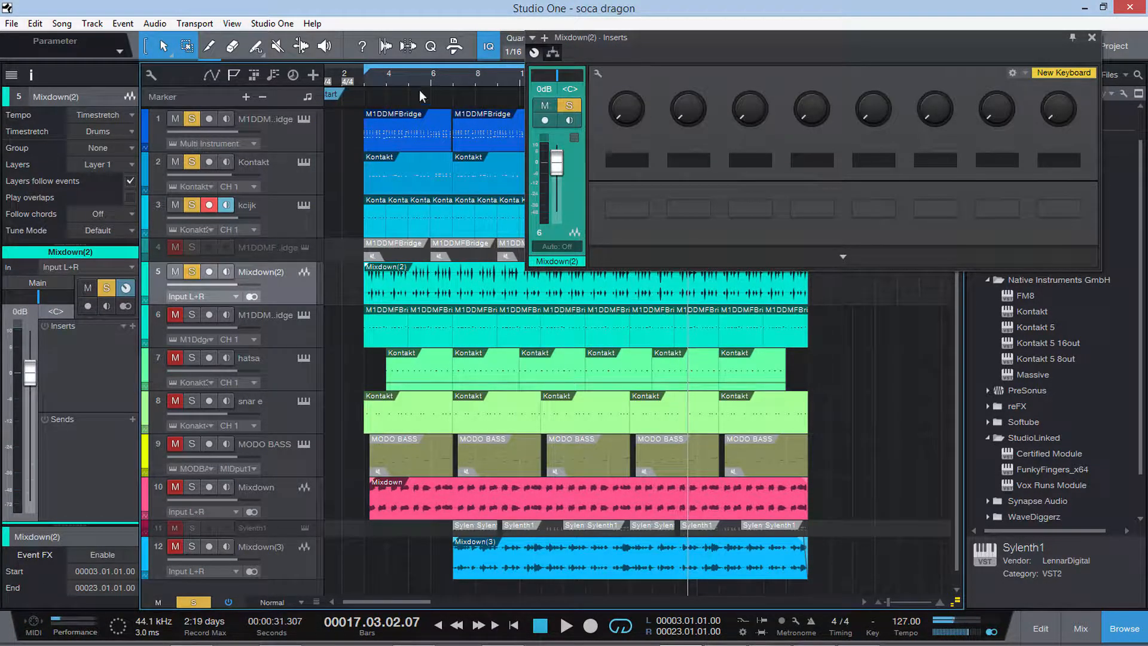
{"action": "left_click", "coordinate": [386, 75]}
{"action": "key", "text": "space"}
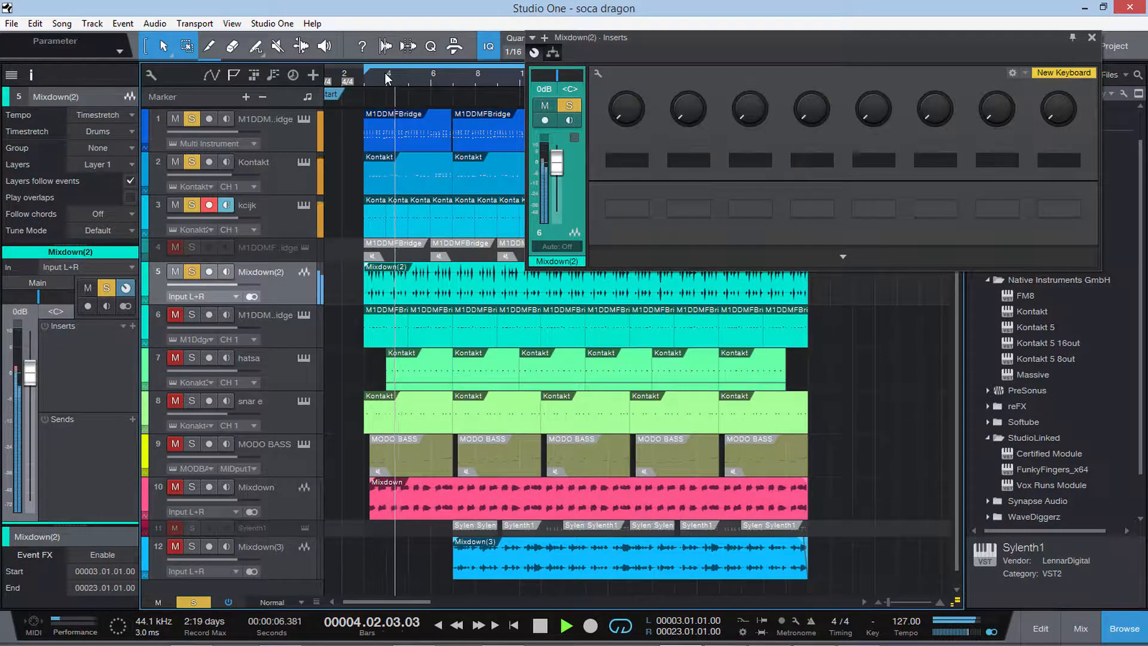
Close the Mixdown(2) inserts window, route the track's output to the MUSIC bus and stop playback.
{"action": "left_click", "coordinate": [1092, 37]}
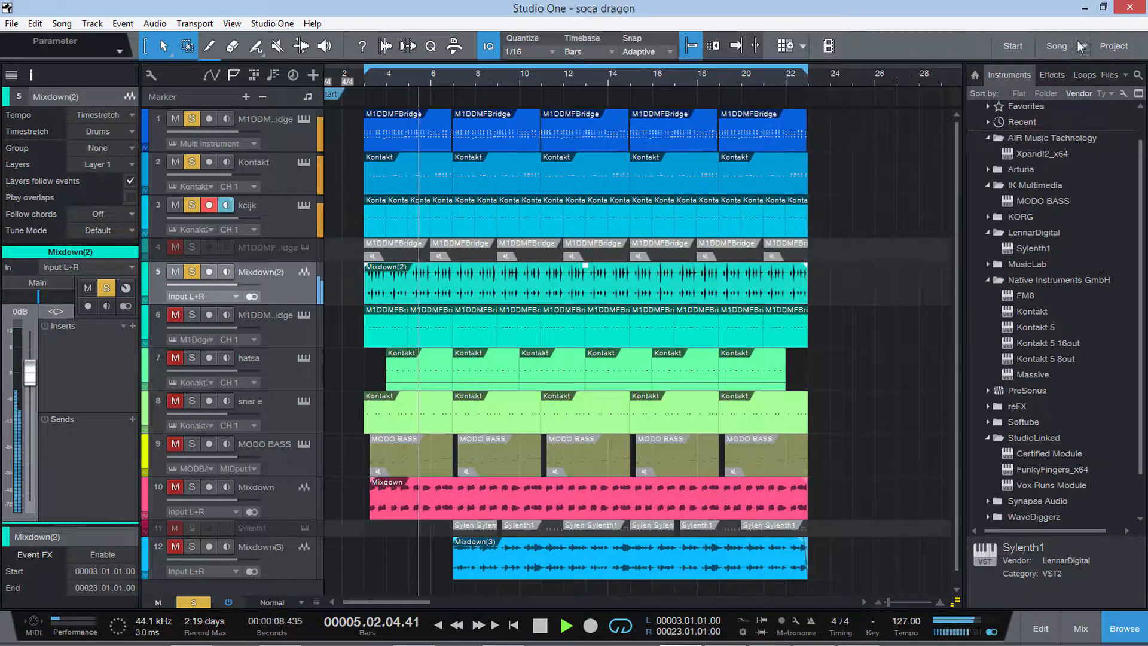
{"action": "left_click", "coordinate": [36, 284]}
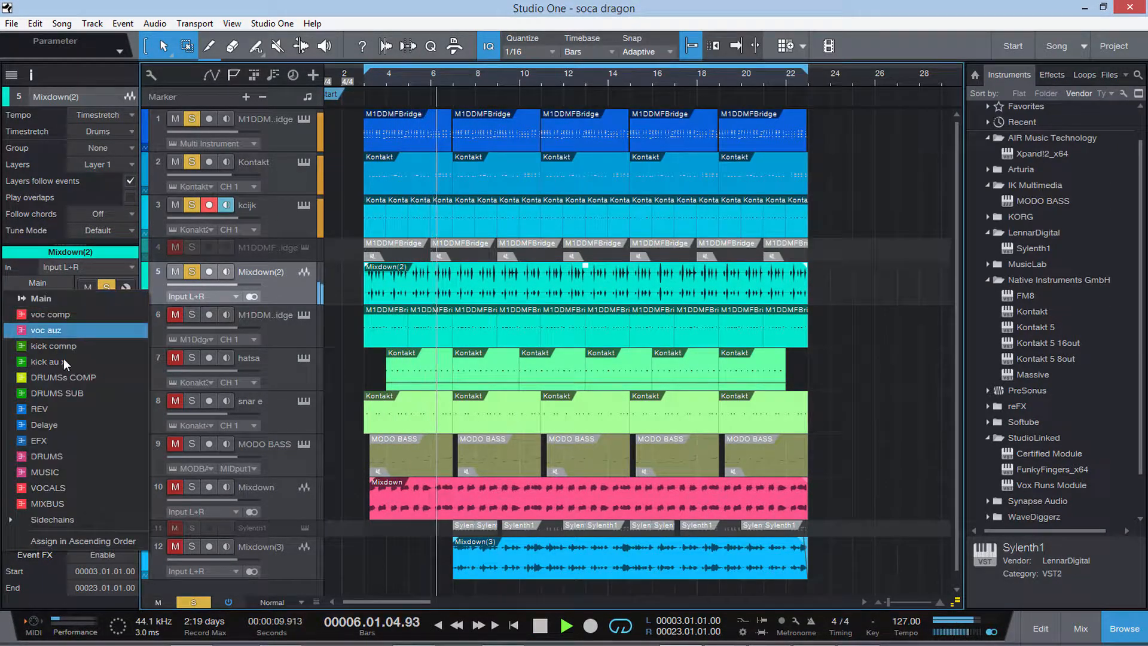
{"action": "left_click", "coordinate": [65, 466]}
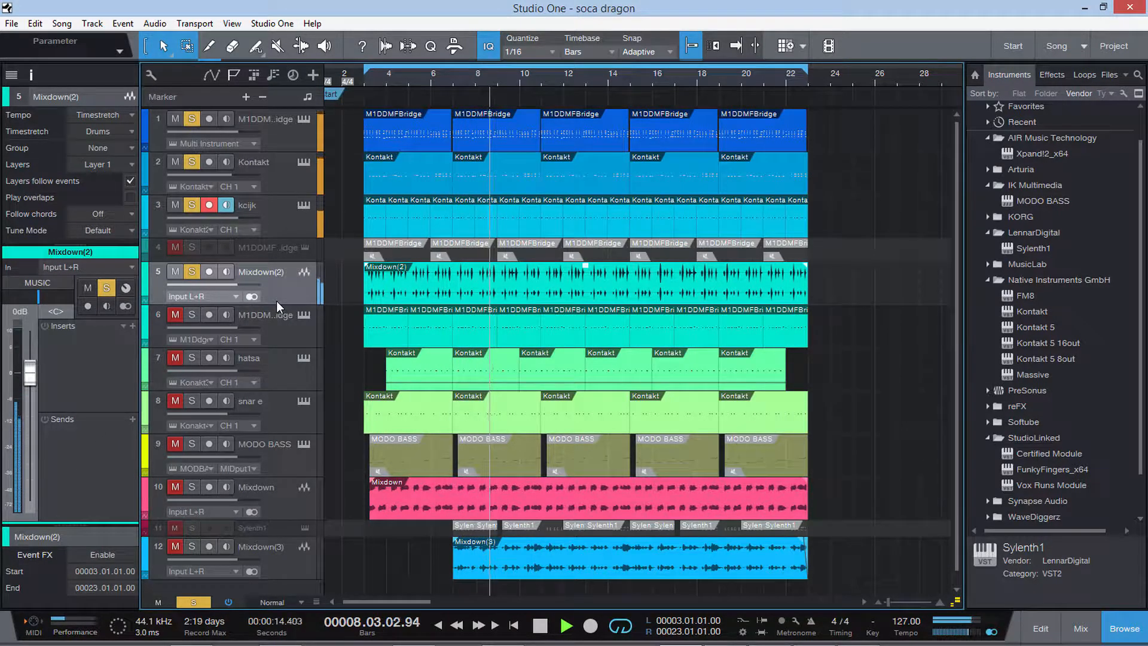
{"action": "key", "text": "space"}
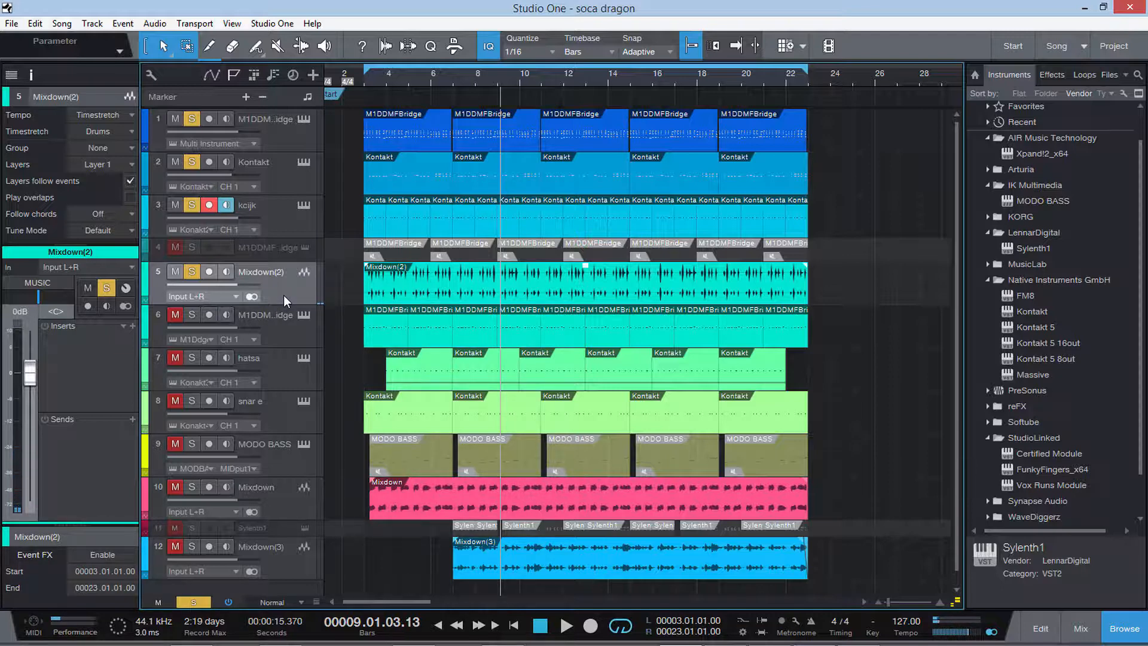
Compare playback from about bar 4 without and with the second M1DDMFBridge track (track 6), adding it to the soloed ones.
{"action": "left_click", "coordinate": [270, 324]}
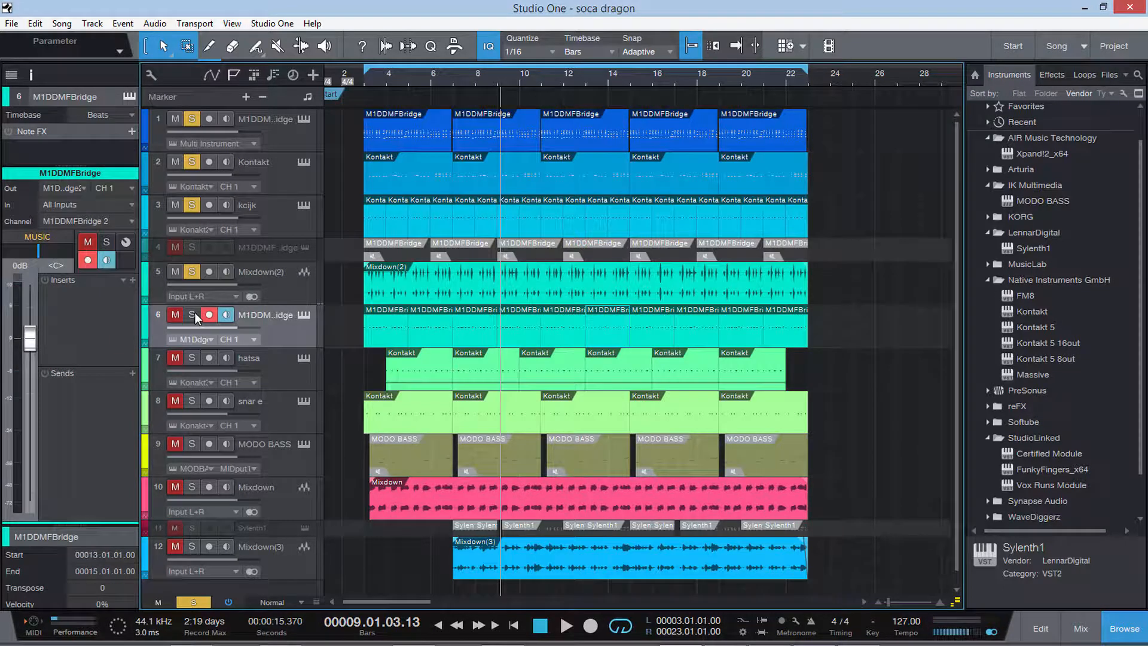
{"action": "left_click", "coordinate": [394, 80]}
{"action": "key", "text": "space"}
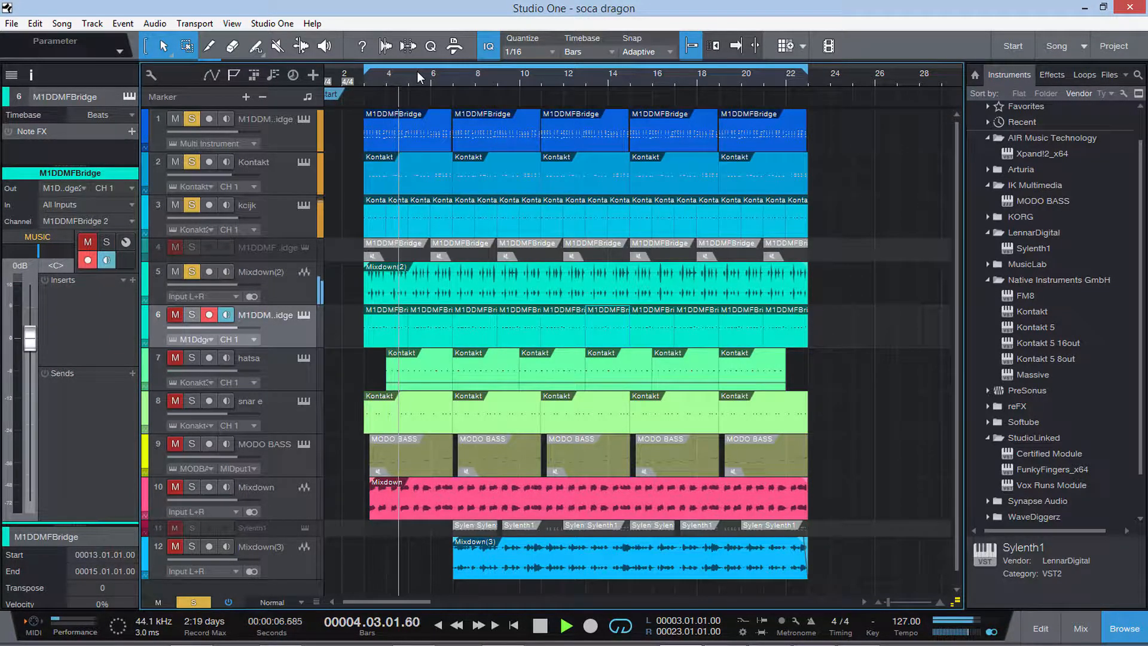
{"action": "left_click", "coordinate": [298, 293]}
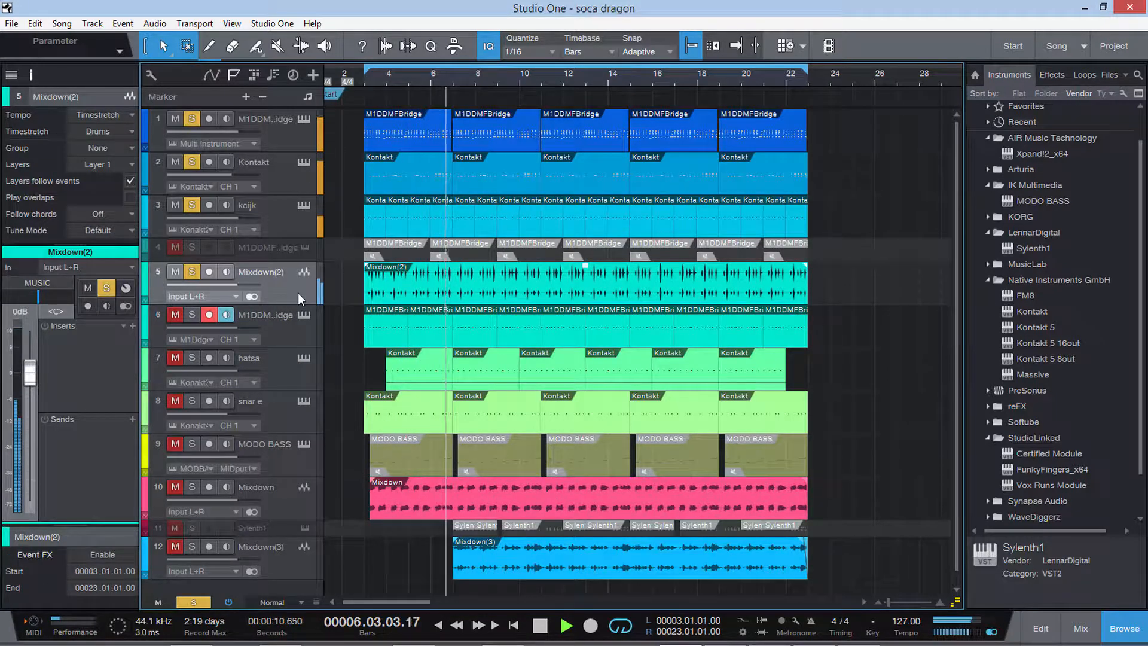
{"action": "key", "text": "space"}
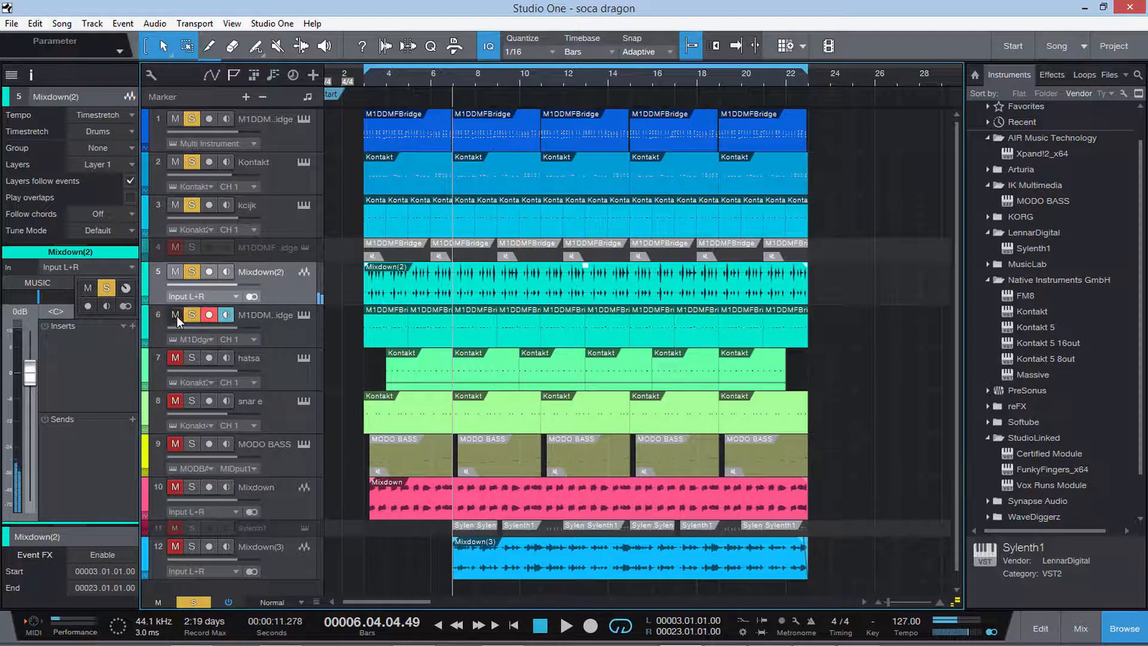
{"action": "left_click", "coordinate": [192, 314]}
{"action": "key", "text": "space"}
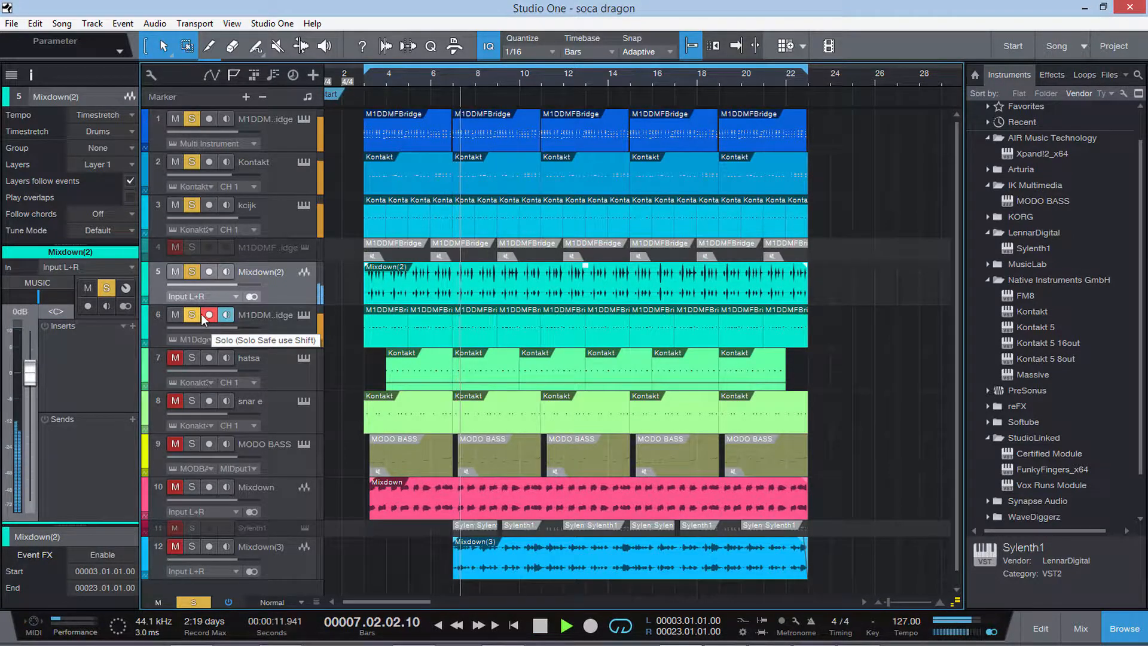
Inspect the Korg M1 instrument on the M1DDMFBridge track (track 6) during playback, close it and stop playback.
{"action": "left_click", "coordinate": [280, 336]}
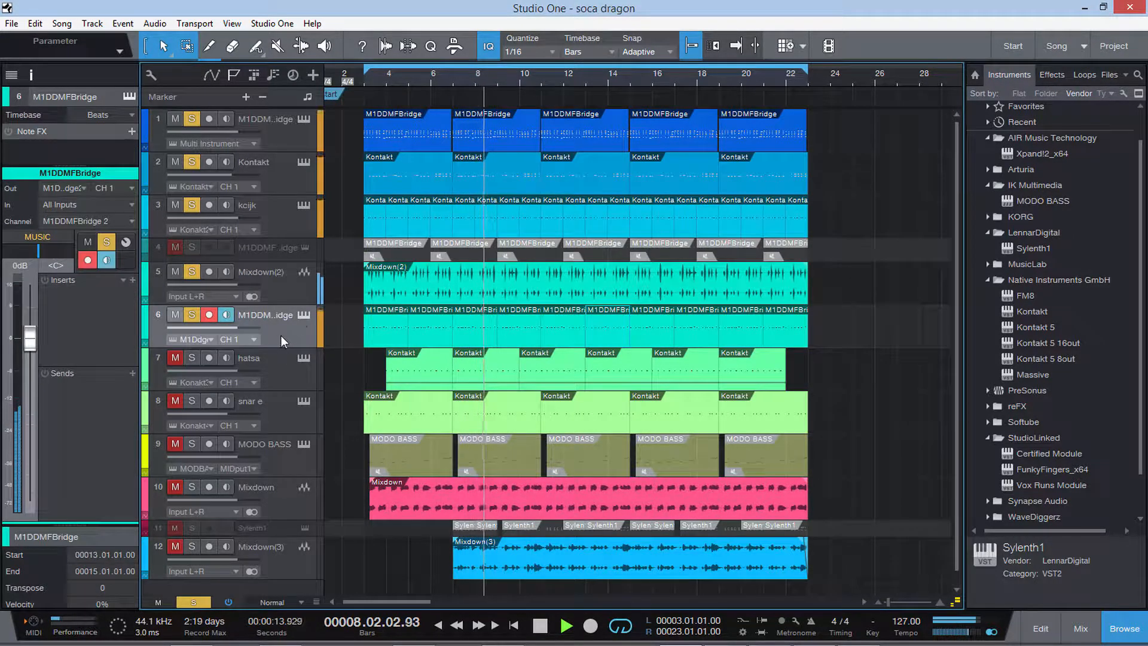
{"action": "left_click", "coordinate": [303, 315]}
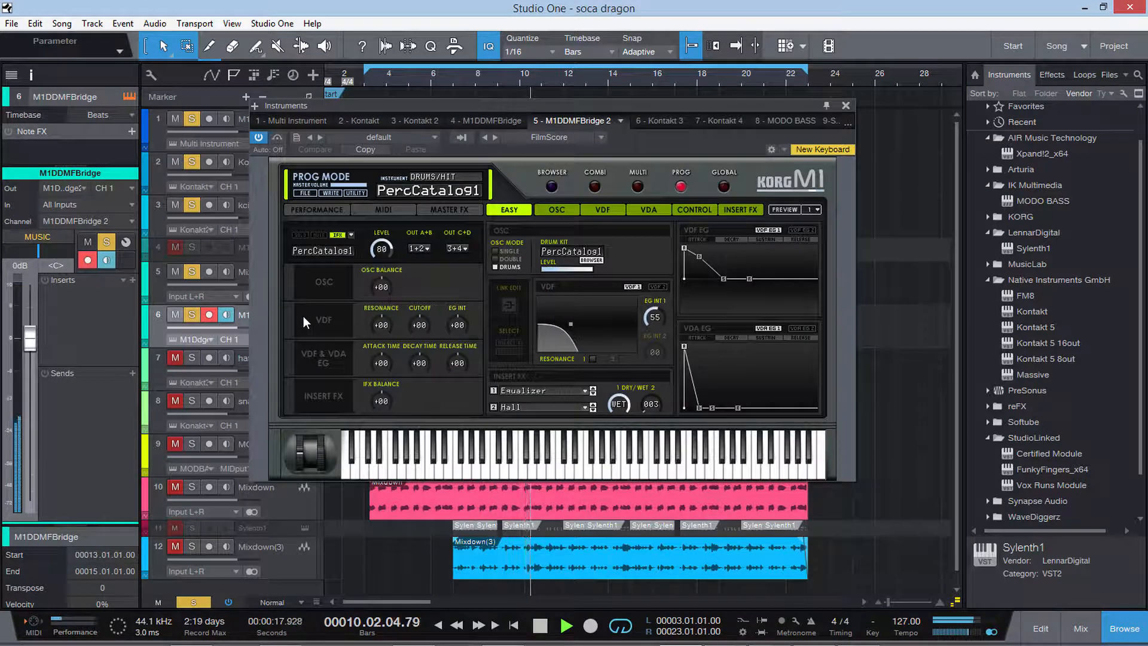
{"action": "left_click", "coordinate": [846, 106]}
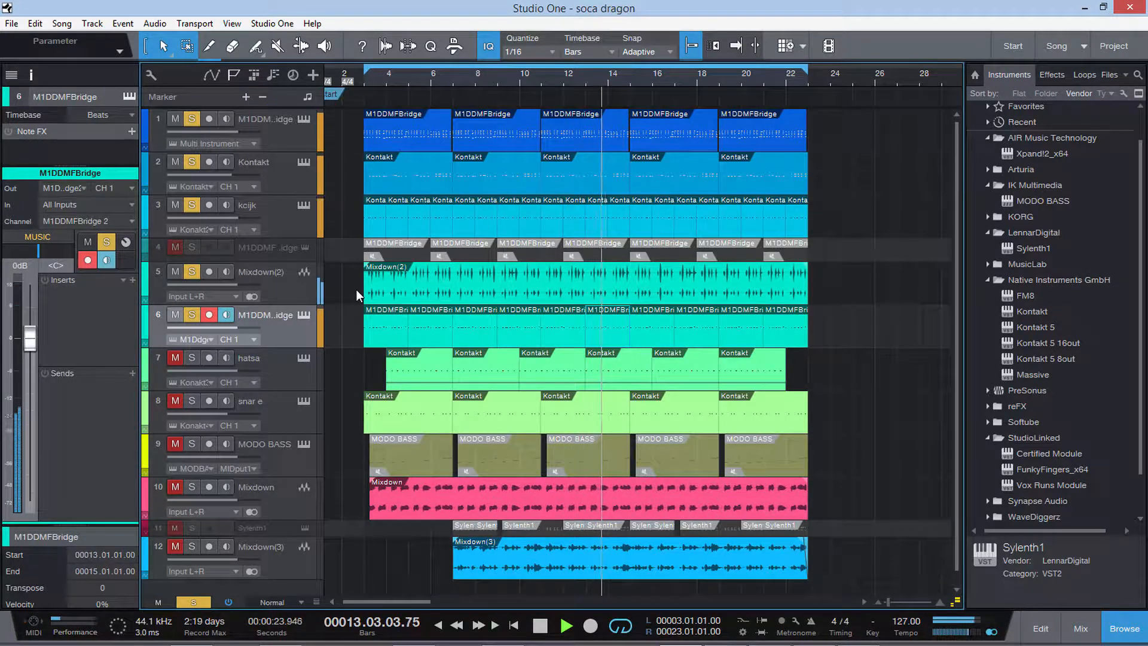
{"action": "key", "text": "space"}
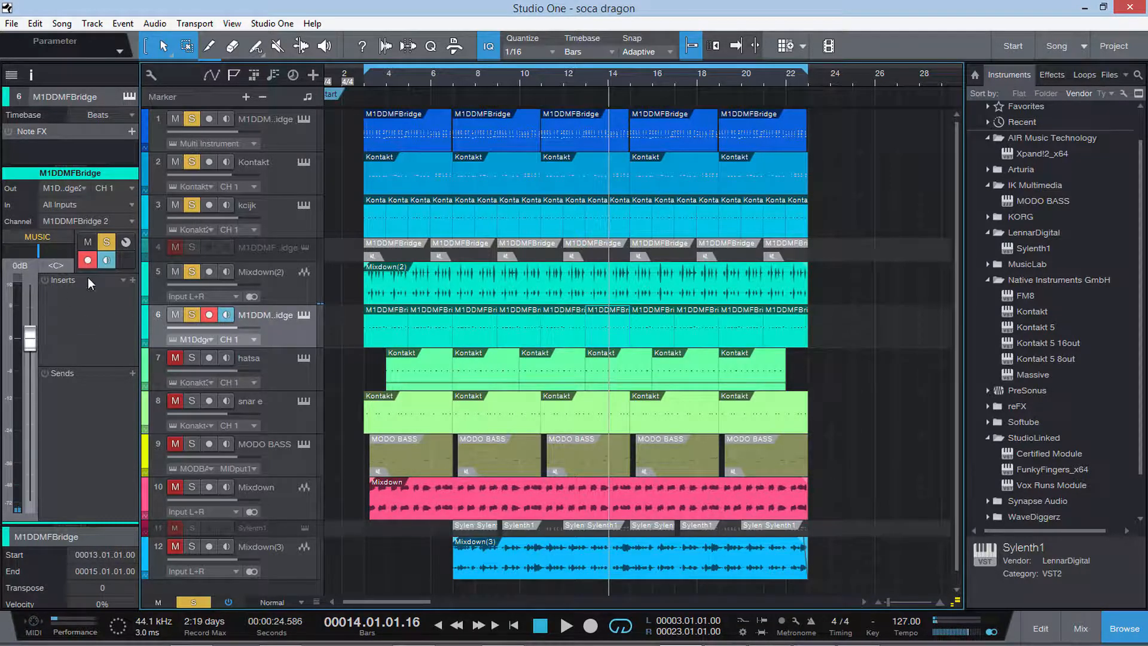
Unmute the hatsa track among the soloed ones and play the mix from bar 4 to about bar 8.
{"action": "left_click", "coordinate": [221, 368]}
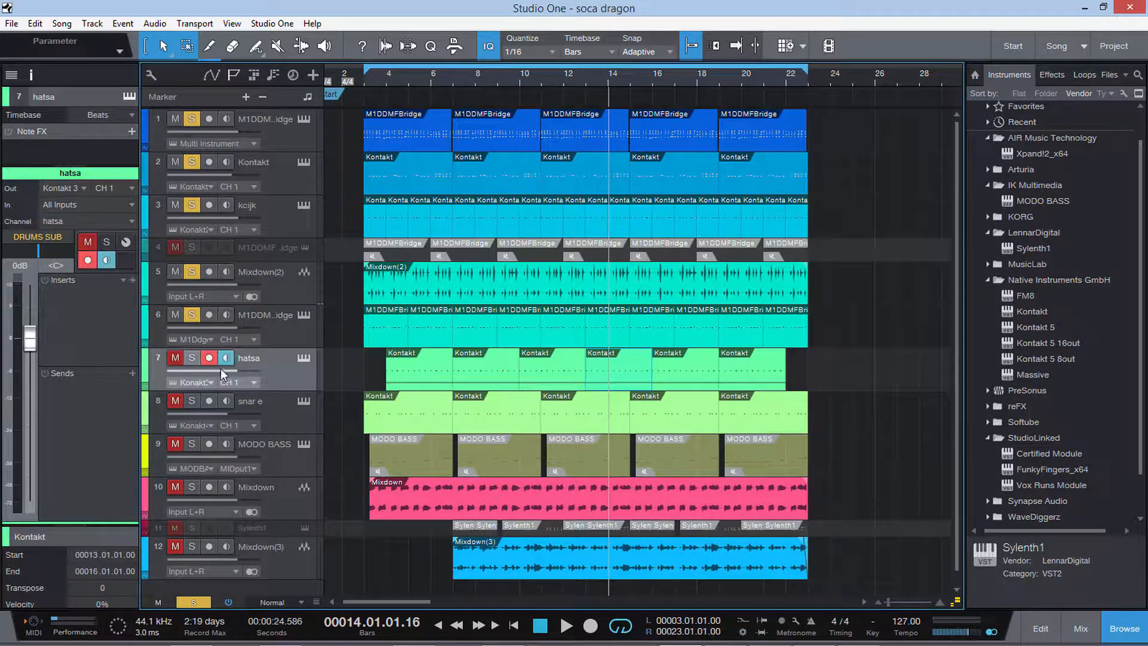
{"action": "left_click", "coordinate": [175, 358]}
{"action": "left_click", "coordinate": [385, 73]}
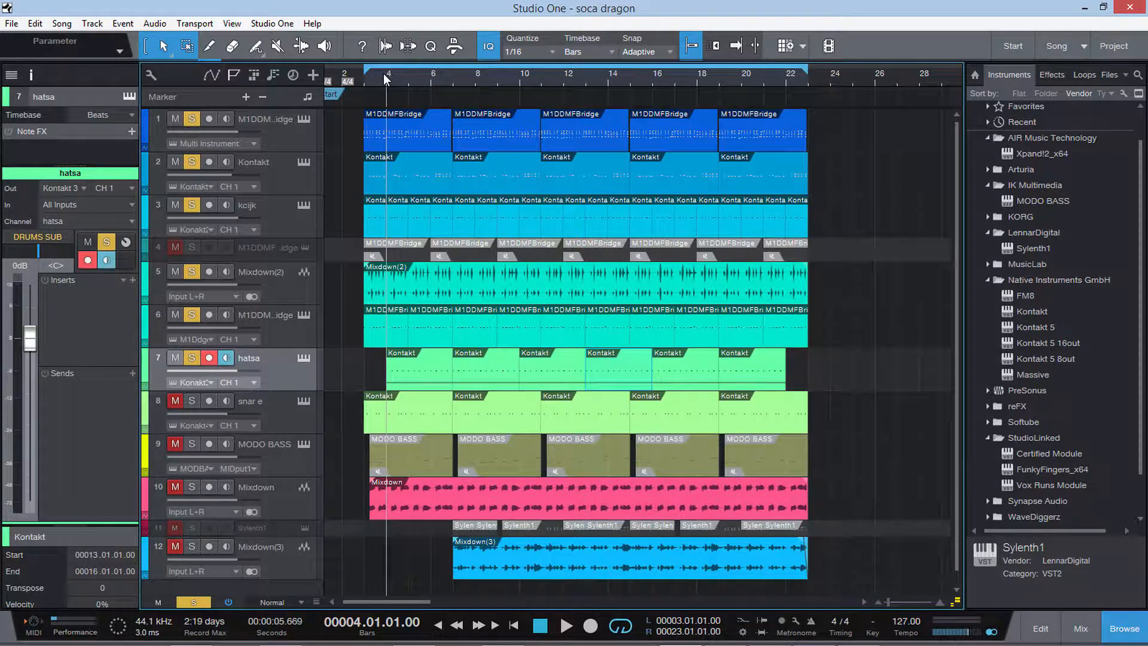
{"action": "key", "text": "space"}
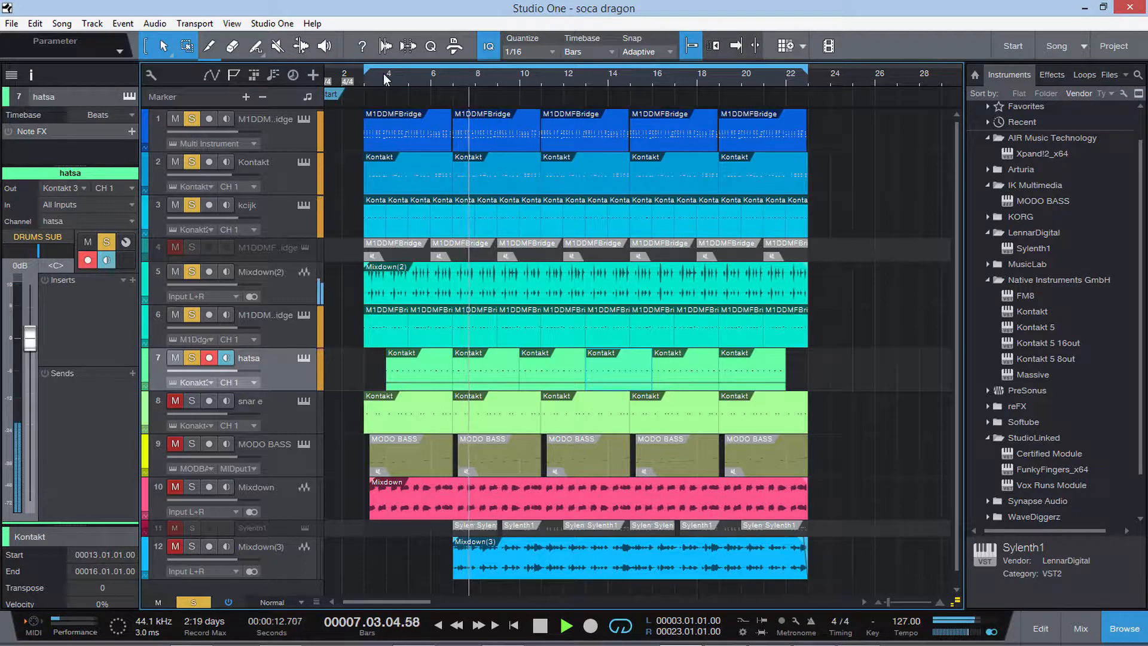
{"action": "key", "text": "space"}
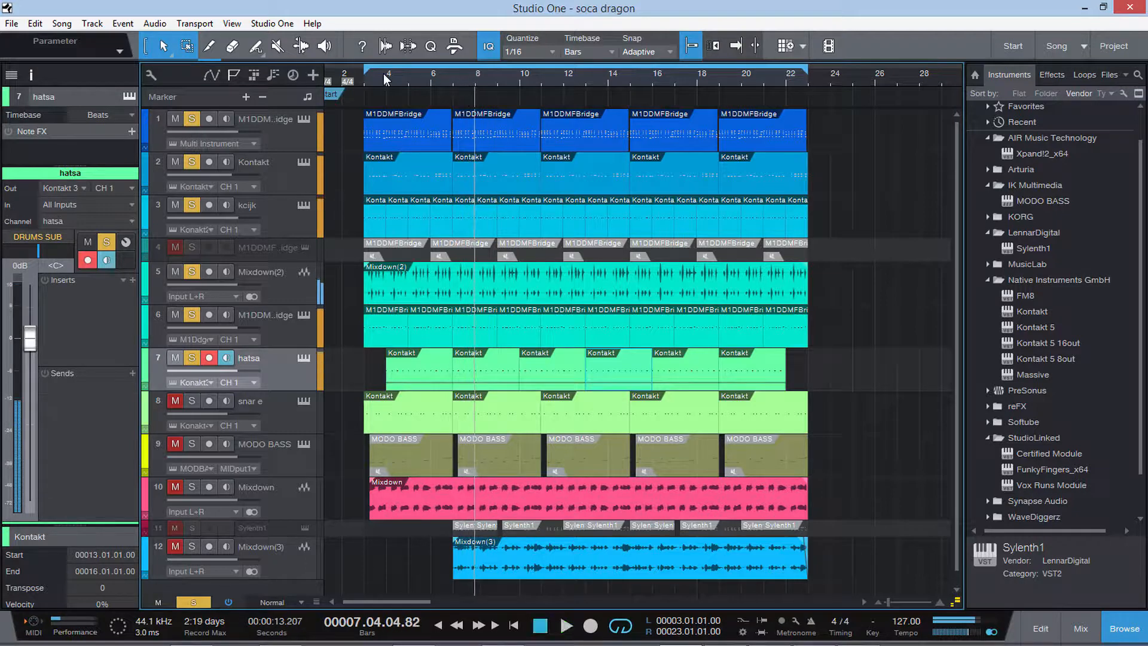
Inspect the hatsa track's Kontakt instrument, including its version information, and close the instrument window.
{"action": "left_click", "coordinate": [305, 358]}
{"action": "left_click", "coordinate": [941, 171]}
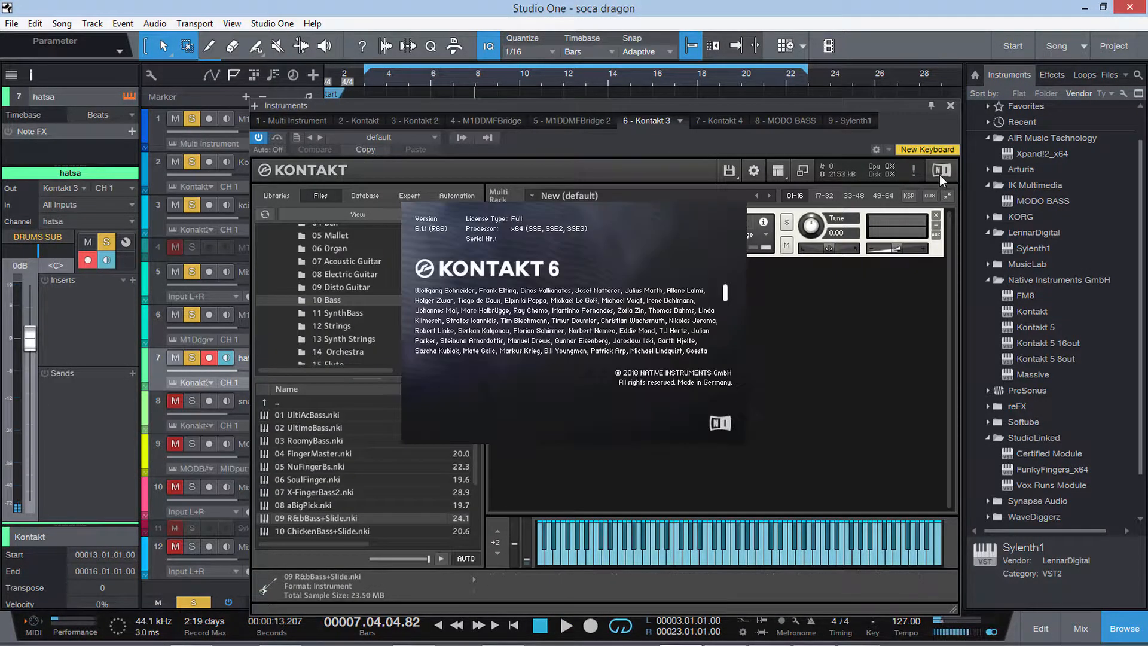
{"action": "left_click", "coordinate": [546, 303]}
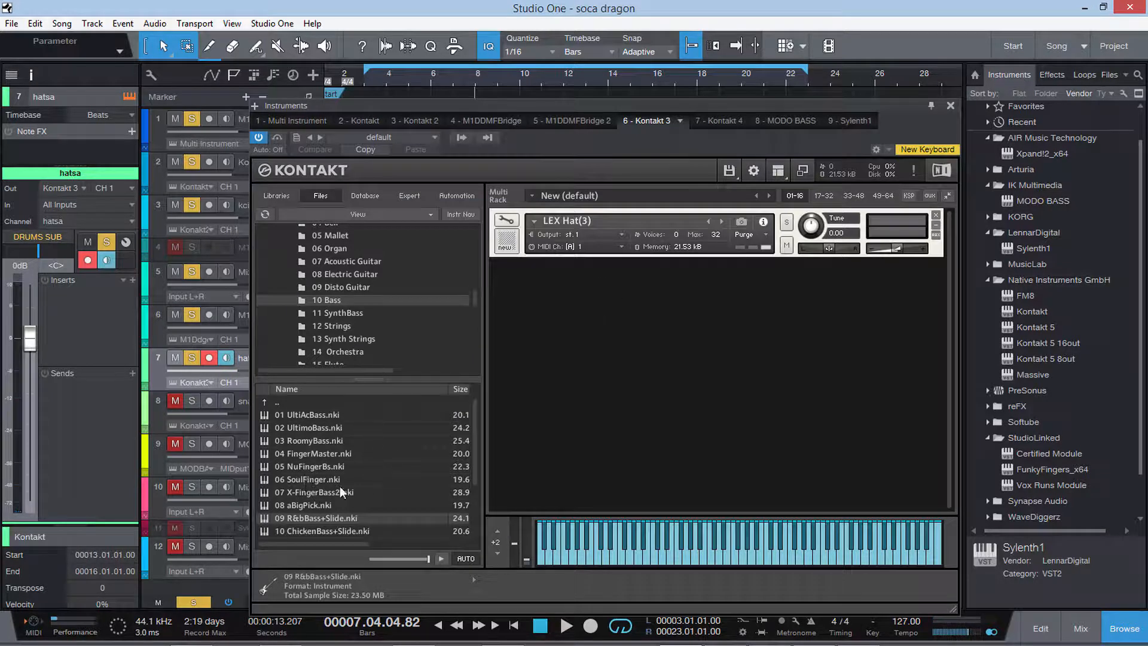
{"action": "left_click", "coordinate": [950, 107]}
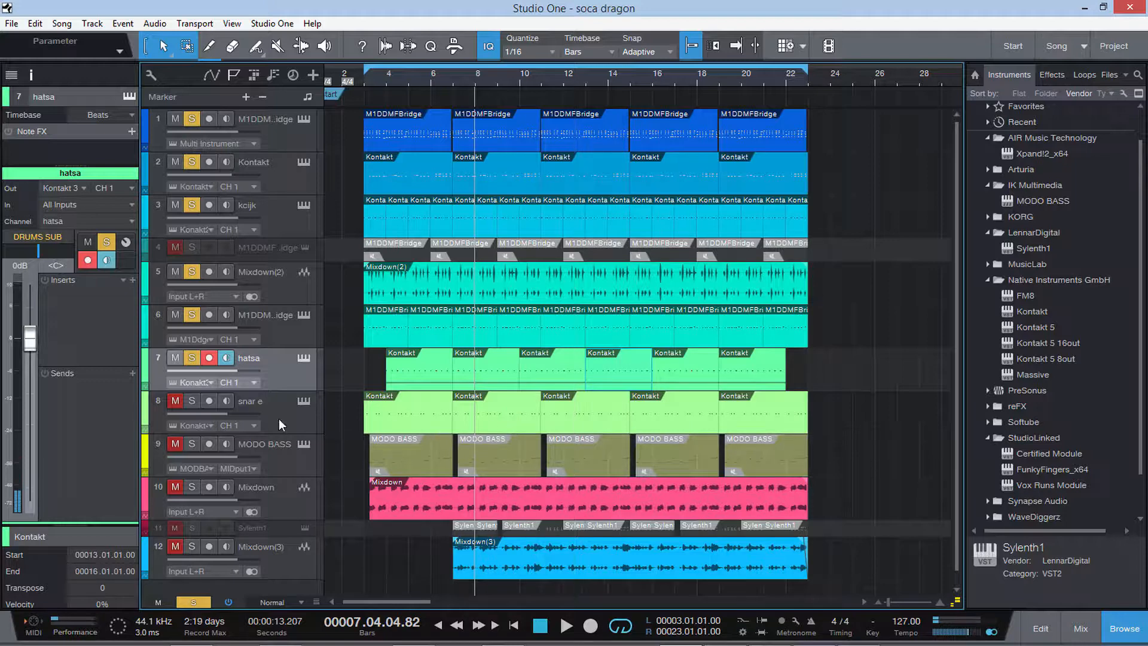
Select the snar e track, open its SSLChannel Stereo insert and toggle the track's mute off and on again.
{"action": "left_click", "coordinate": [249, 405]}
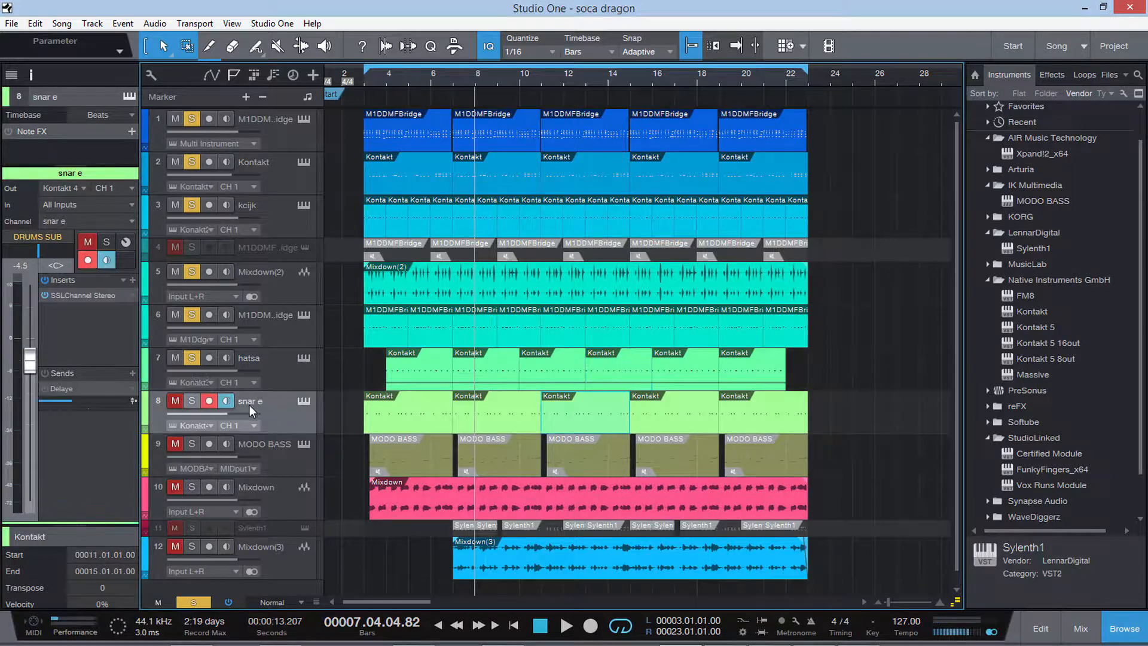
{"action": "left_click", "coordinate": [80, 295]}
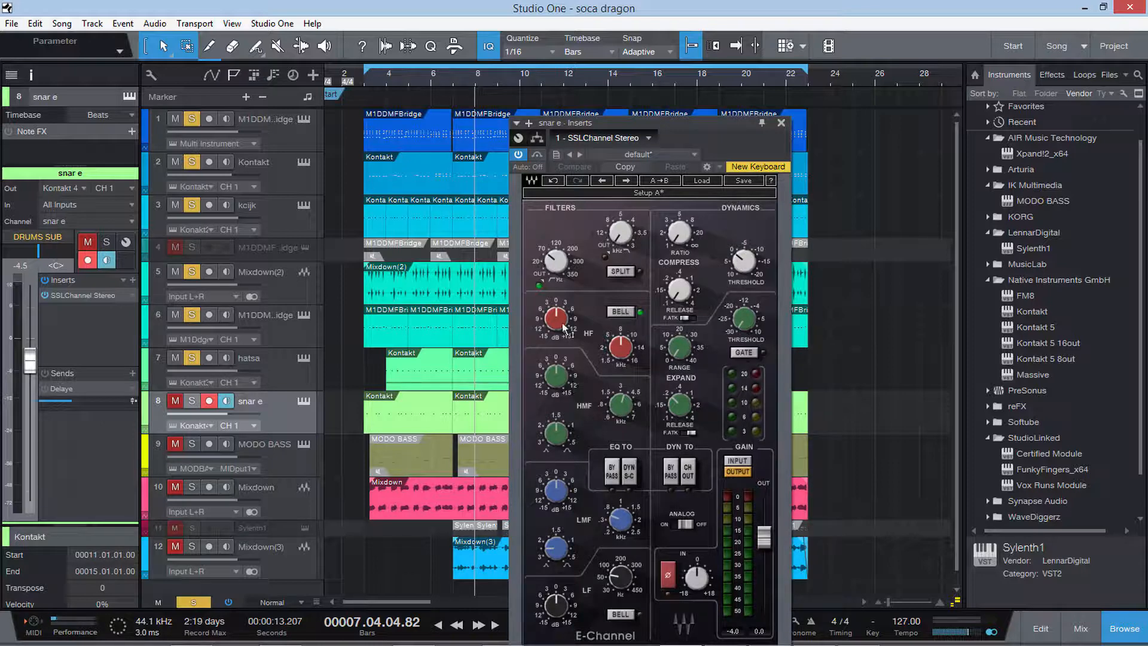
{"action": "left_click", "coordinate": [177, 401]}
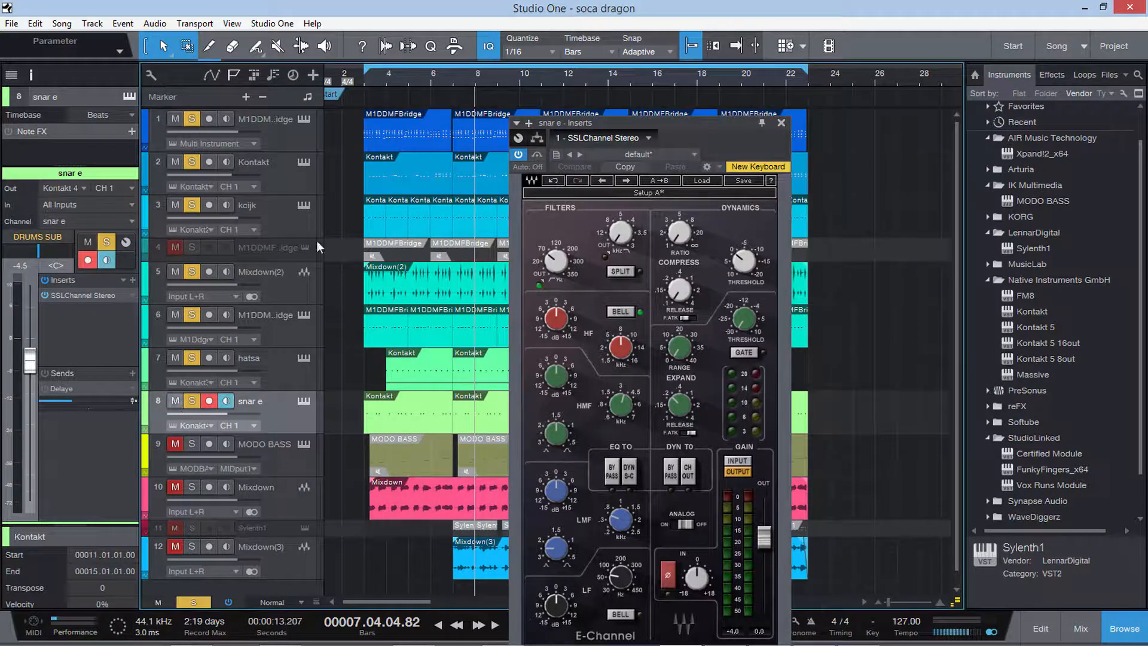
{"action": "left_click", "coordinate": [175, 401]}
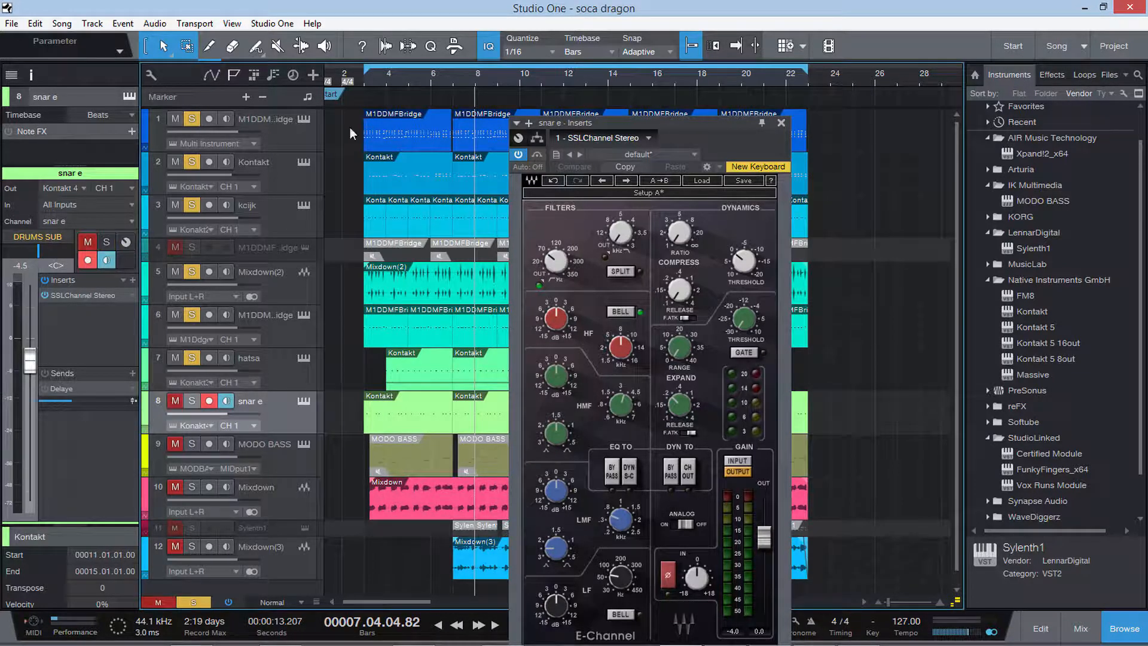
Unmute the snar e track during playback from just before bar 4 and slightly adjust its SSLChannel high-pass filter to about 67 Hz.
{"action": "left_click", "coordinate": [379, 70]}
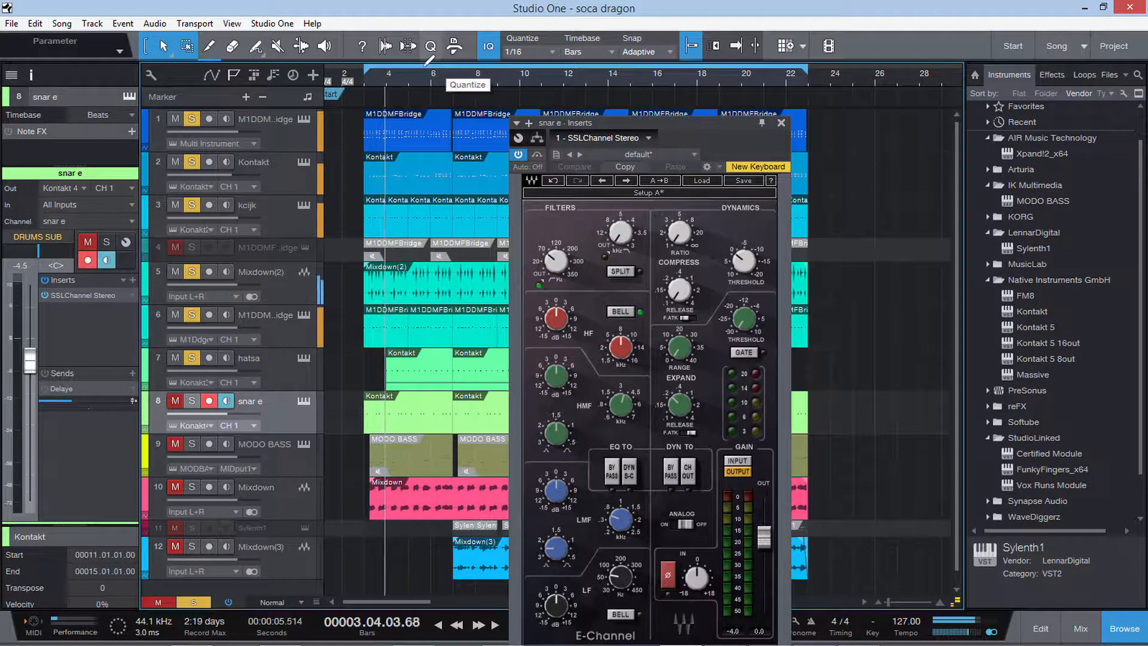
{"action": "left_click", "coordinate": [174, 402]}
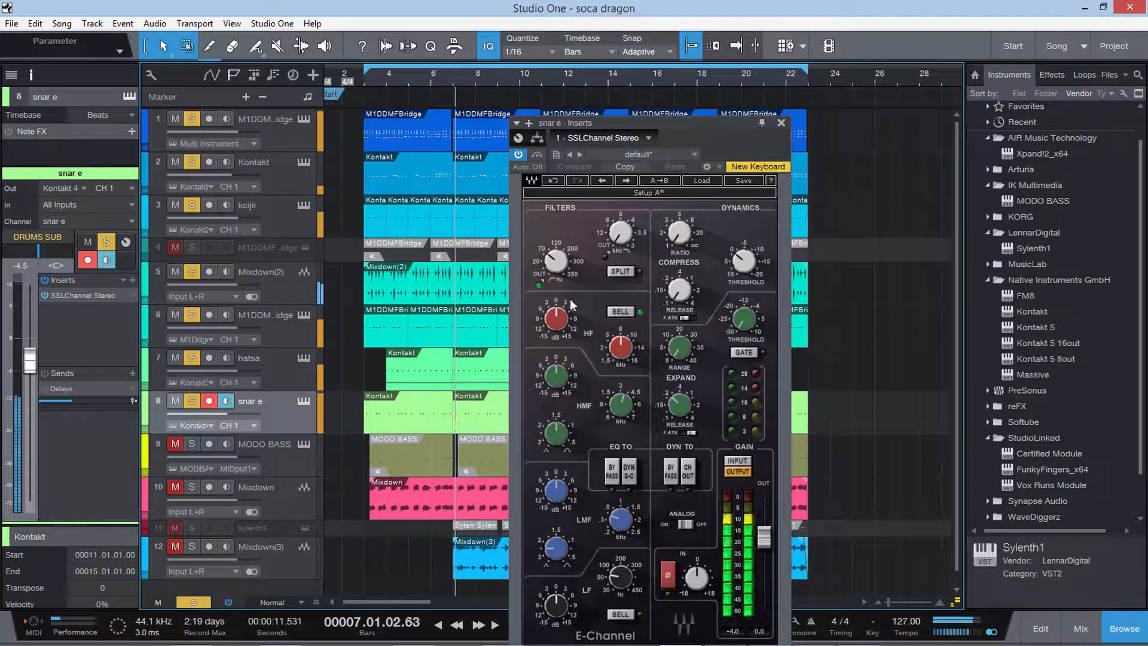
{"action": "left_click_drag", "start_coordinate": [556, 261], "coordinate": [556, 257]}
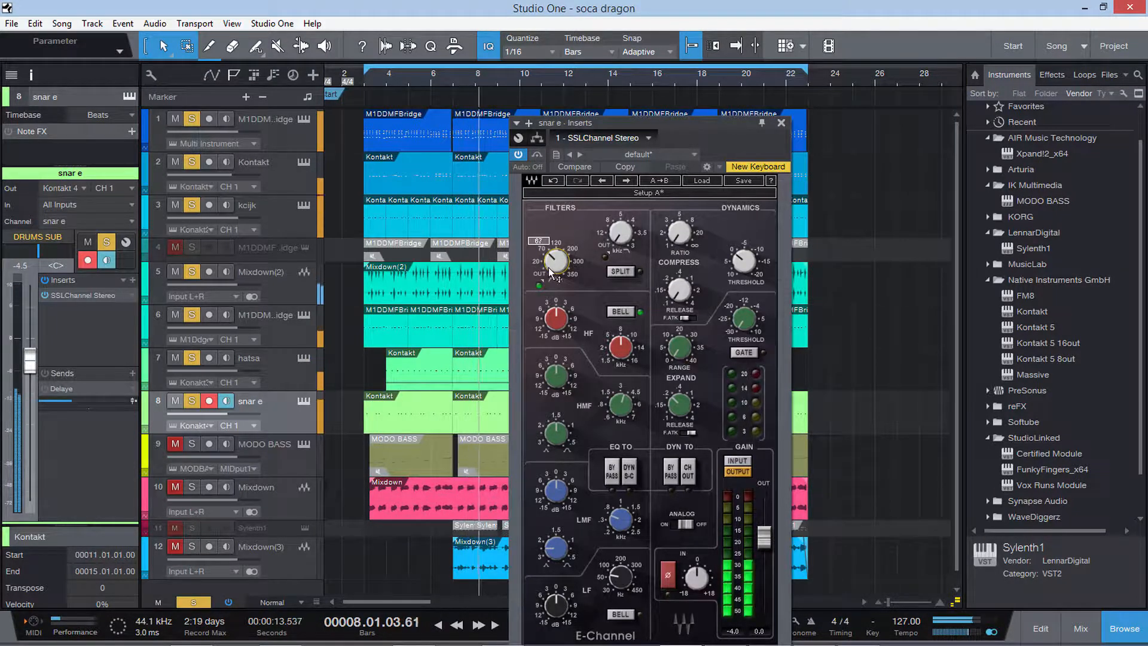
Reposition the snar e SSLChannel window to show all its controls and stop playback at about bar 12.
{"action": "left_click_drag", "start_coordinate": [680, 123], "coordinate": [663, 18]}
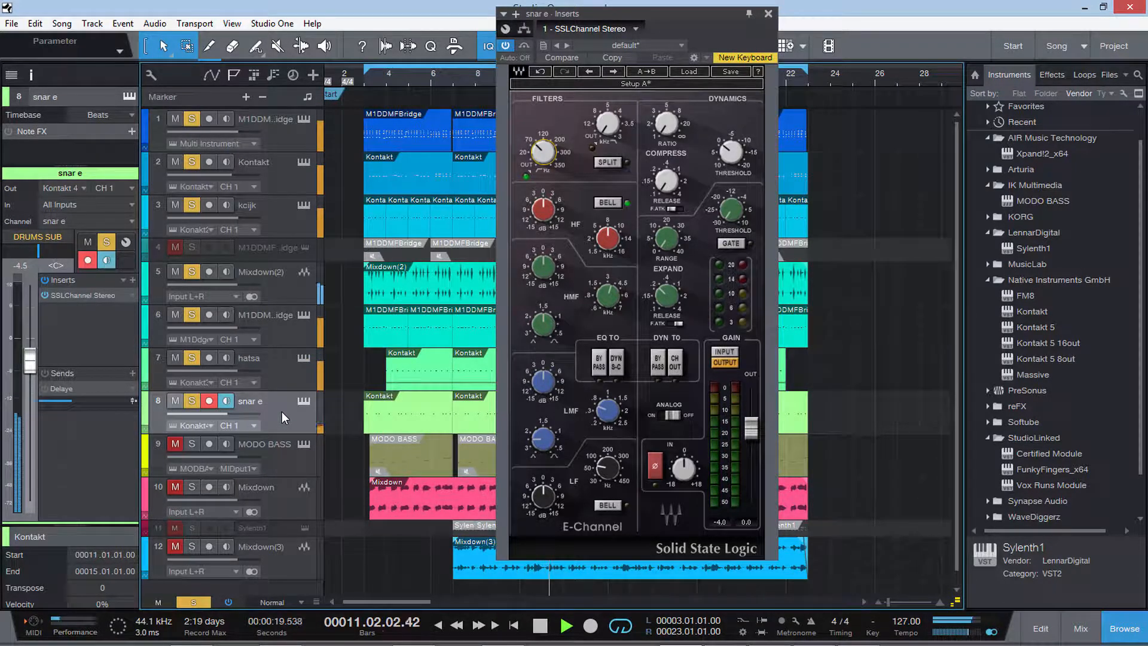
{"action": "key", "text": "space"}
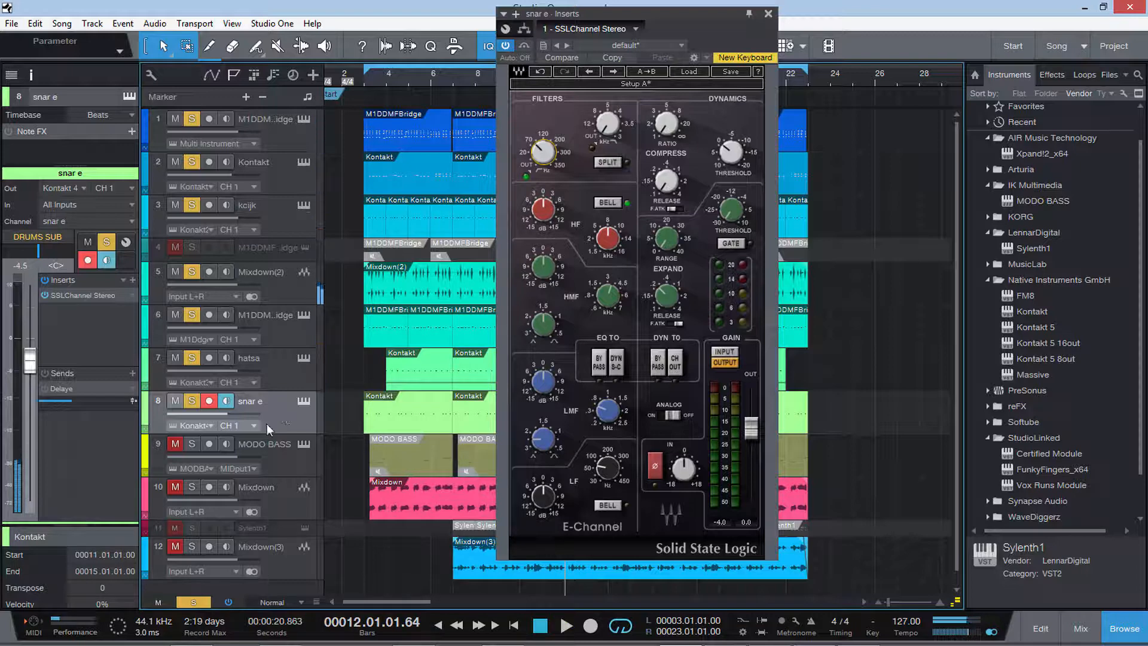
Isolate the Mixdown track by soloing it and muting the other tracks, and play it from just before bar 4.
{"action": "left_click", "coordinate": [195, 485]}
{"action": "left_click", "coordinate": [276, 488]}
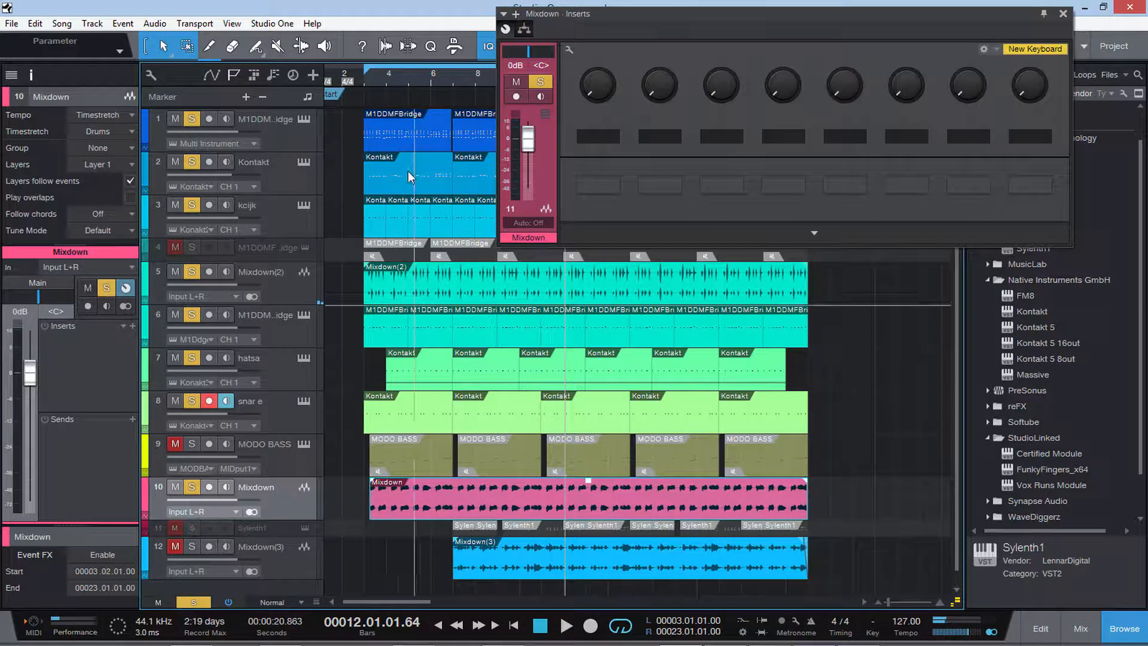
{"action": "left_click", "coordinate": [176, 119]}
{"action": "left_click", "coordinate": [174, 165]}
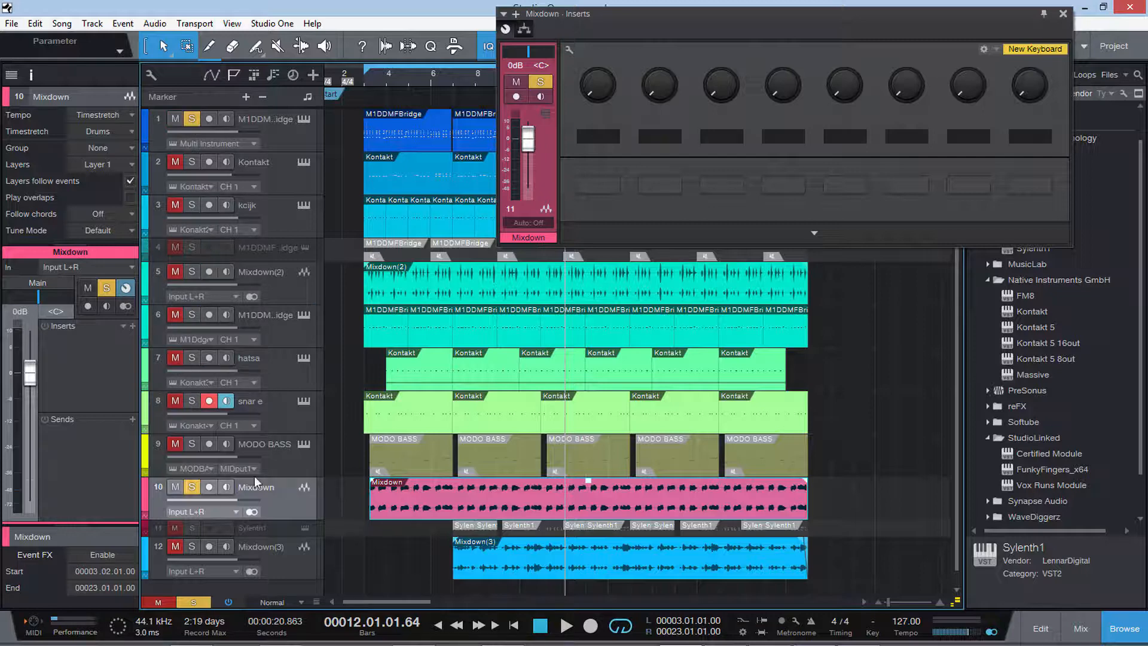
{"action": "key", "text": "space"}
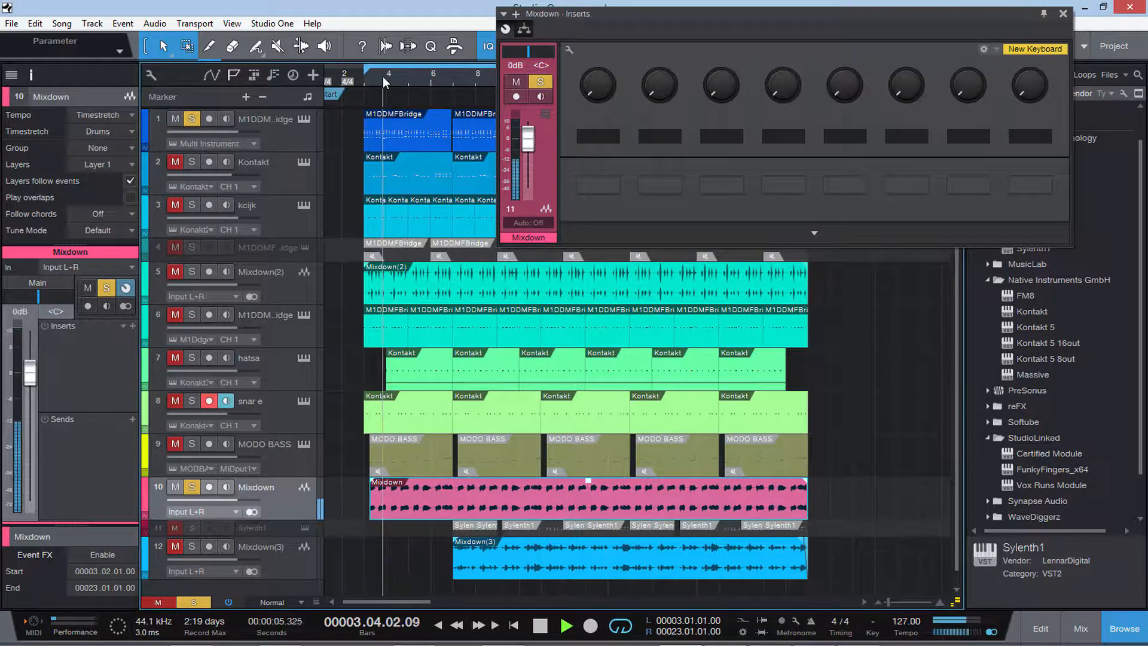
{"action": "left_click", "coordinate": [174, 119]}
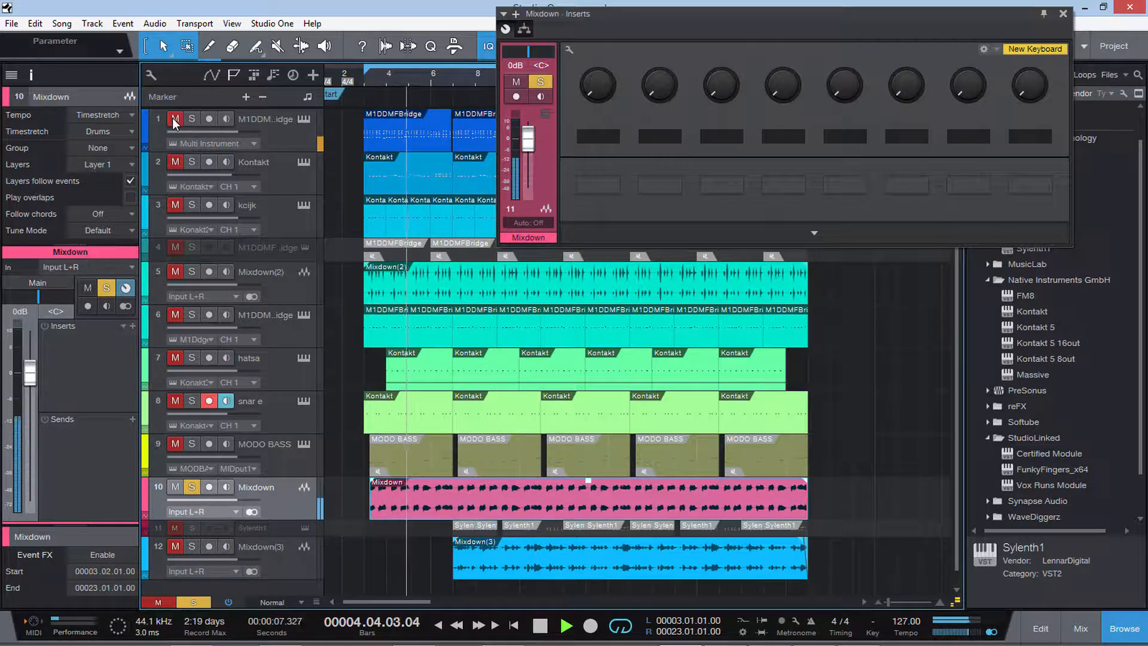
Route the Mixdown track's output to the MUSIC bus and add a Pro EQ insert to it.
{"action": "left_click", "coordinate": [36, 284]}
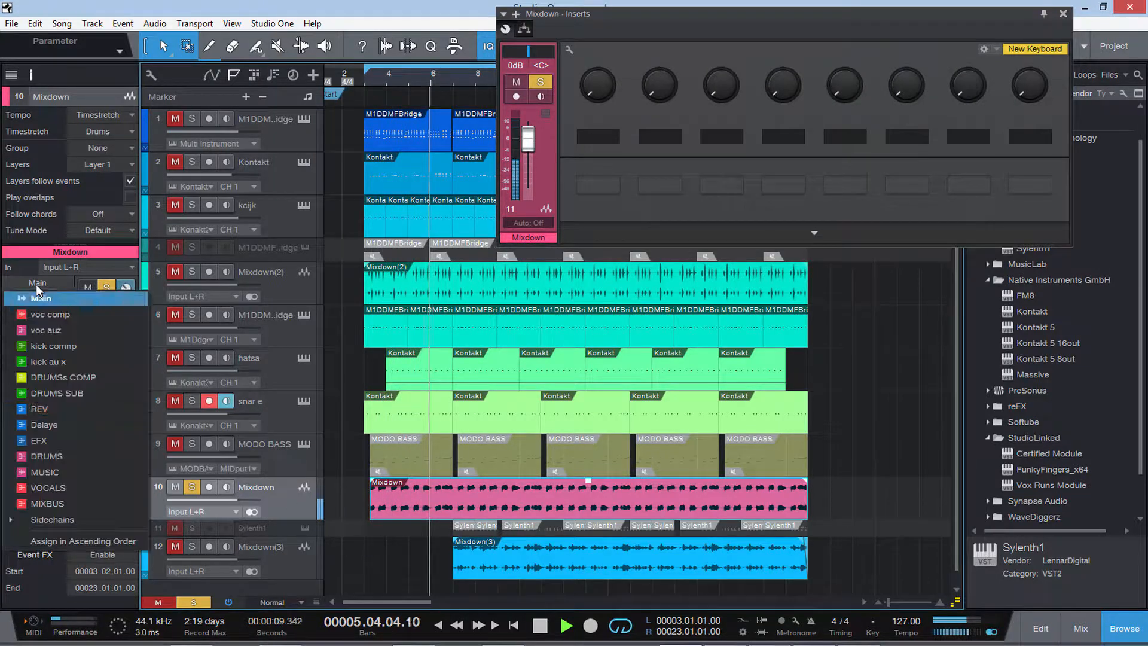
{"action": "left_click", "coordinate": [87, 470]}
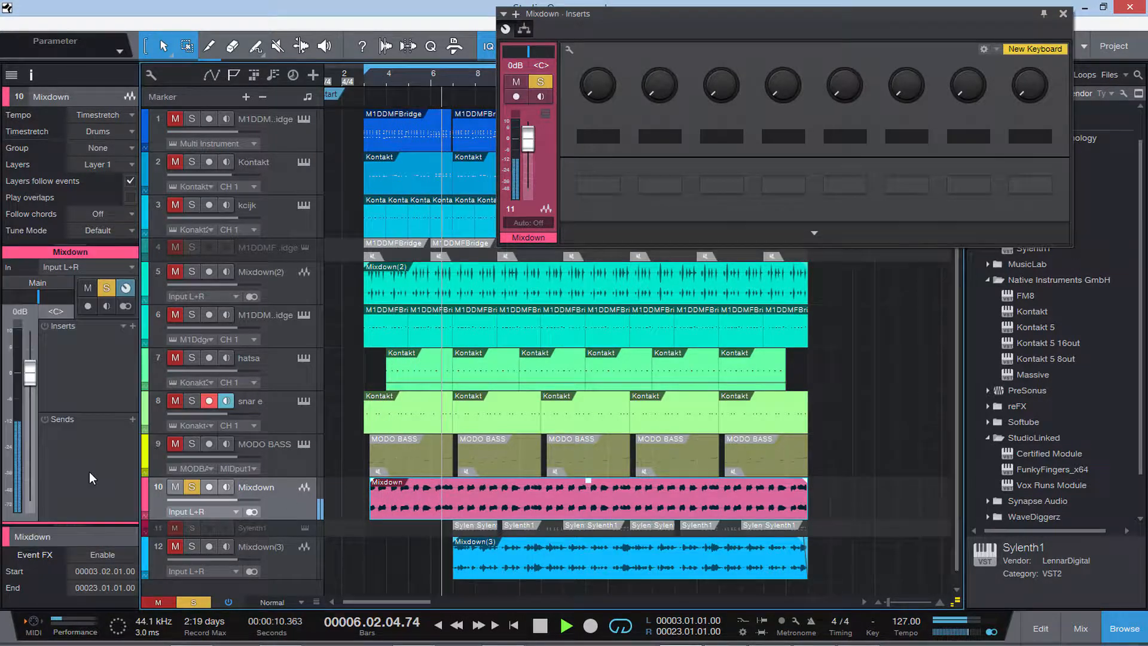
{"action": "left_click", "coordinate": [131, 329]}
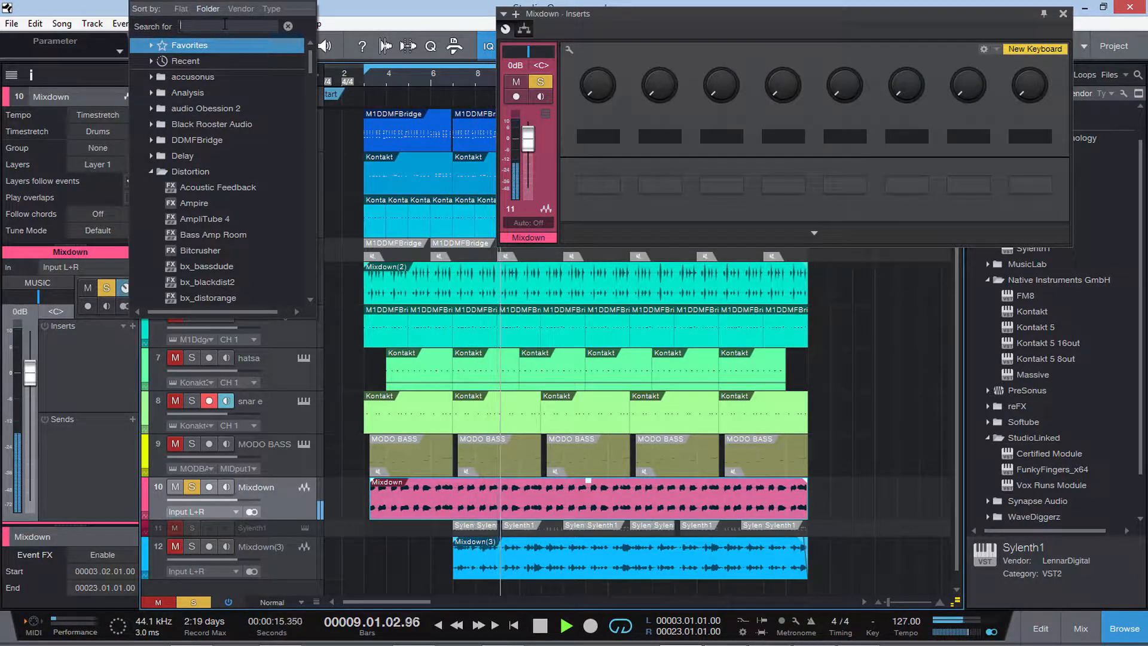
{"action": "type", "text": "pro"}
{"action": "key", "text": "Return"}
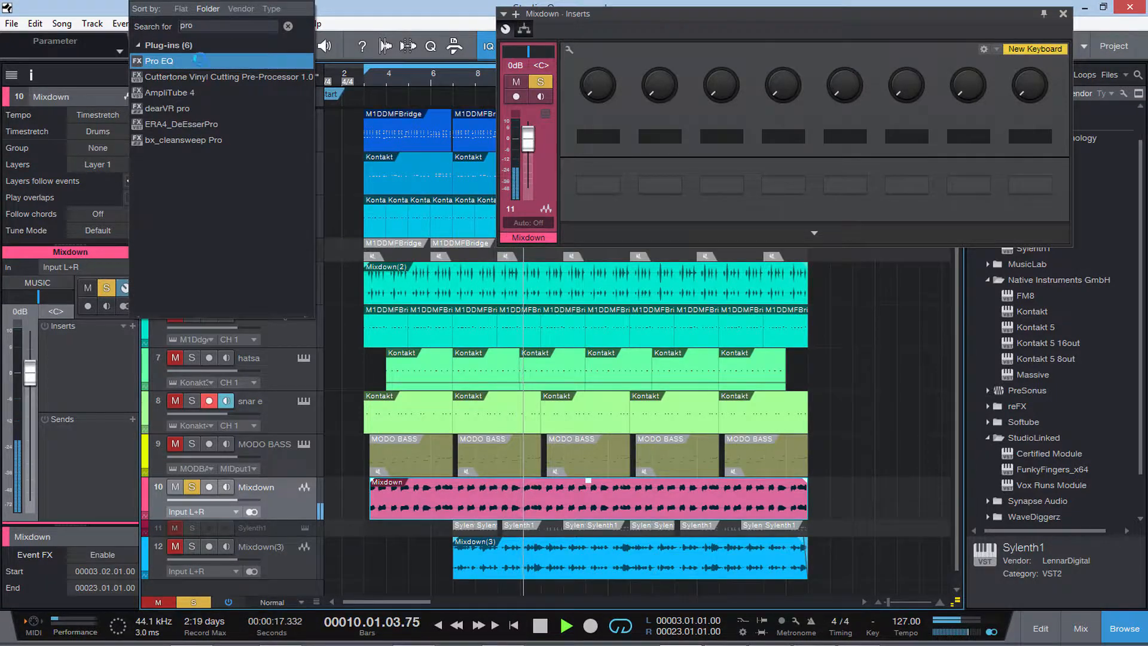
Enable the Pro EQ's low cut filter on the Mixdown track and set its frequency to about 49.1 Hz.
{"action": "left_click", "coordinate": [516, 368]}
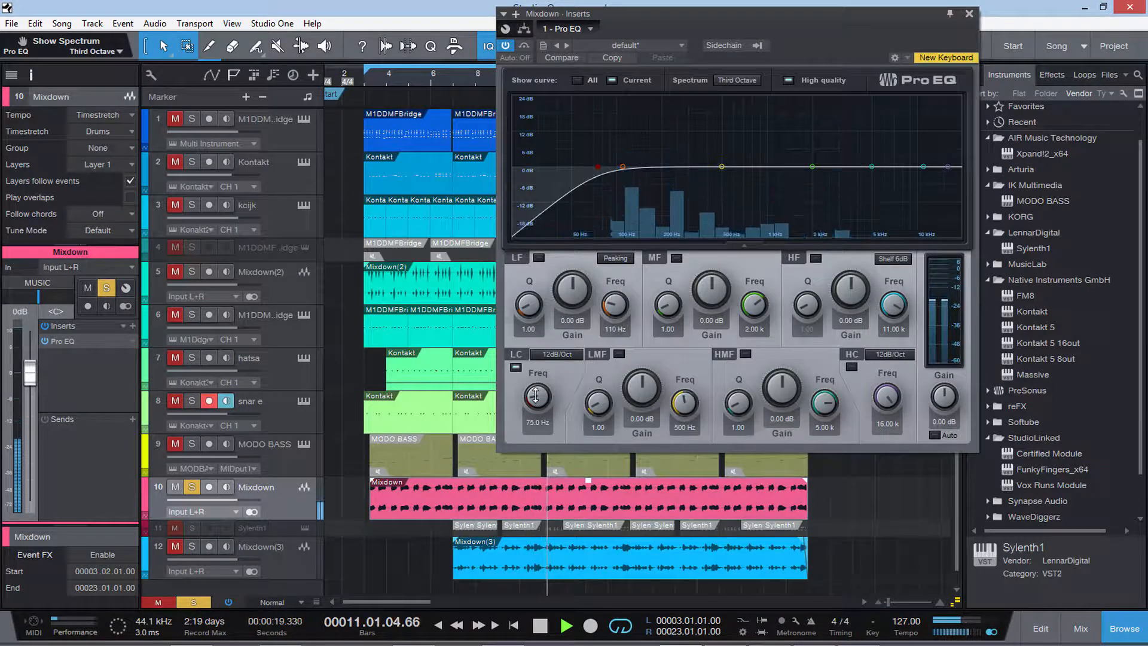
{"action": "left_click_drag", "start_coordinate": [536, 412], "coordinate": [535, 428]}
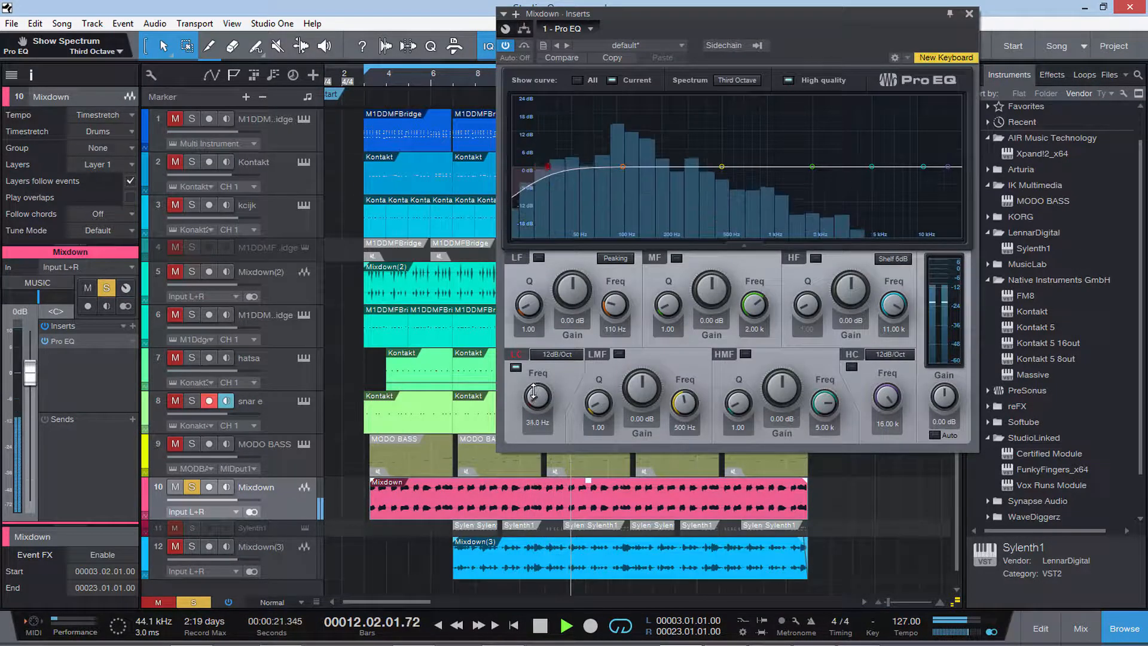
{"action": "left_click_drag", "start_coordinate": [534, 383], "coordinate": [534, 390]}
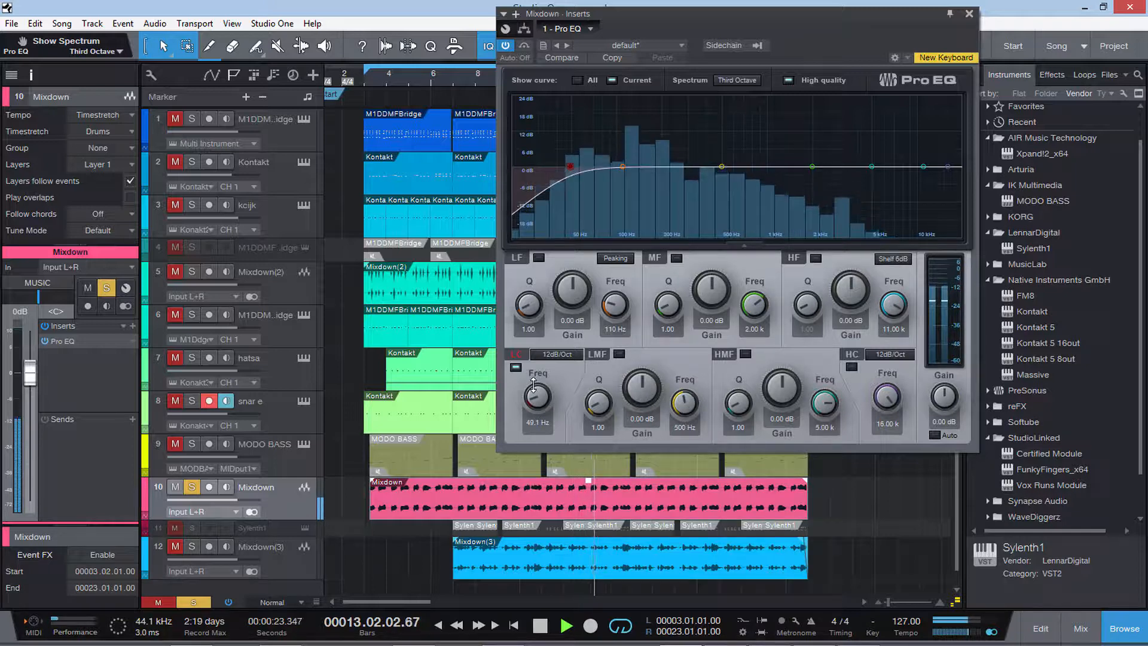
Set the Pro EQ's LMF band to about -1.92 dB at 177 Hz and its HMF band to about 5.76 dB at 7.31 kHz.
{"action": "left_click", "coordinate": [619, 354]}
{"action": "left_click_drag", "start_coordinate": [637, 382], "coordinate": [684, 422]}
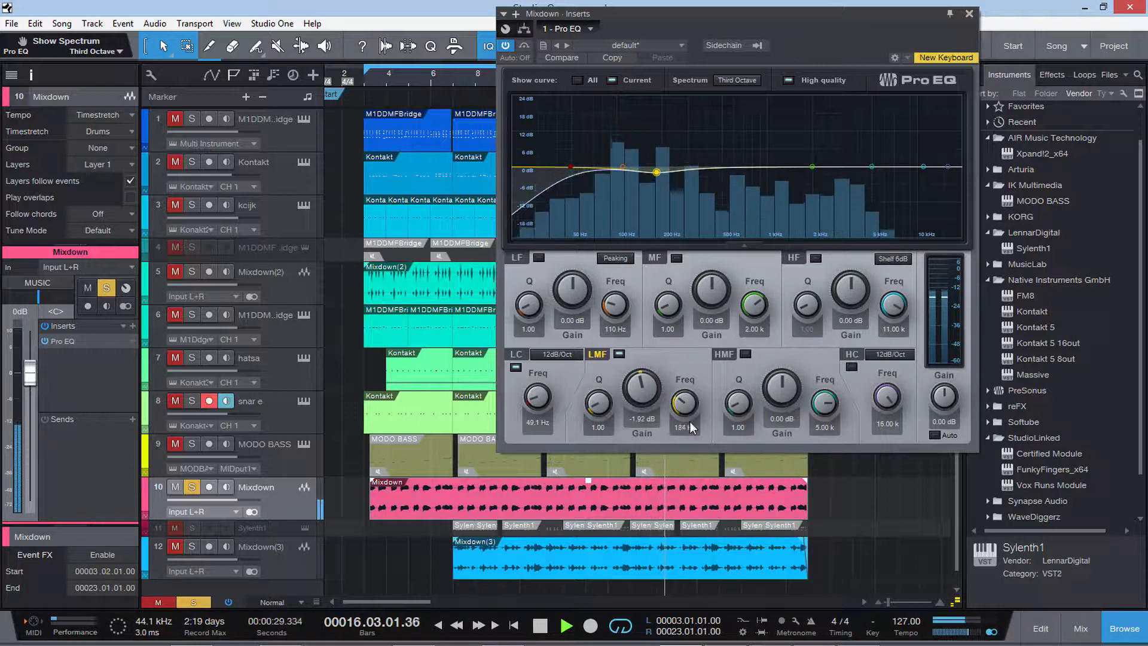
{"action": "mouse_move", "coordinate": [783, 393]}
{"action": "left_mouse_down"}
{"action": "mouse_move", "coordinate": [783, 378]}
{"action": "mouse_move", "coordinate": [824, 400]}
{"action": "mouse_move", "coordinate": [785, 380]}
{"action": "mouse_move", "coordinate": [785, 392]}
{"action": "left_mouse_up"}
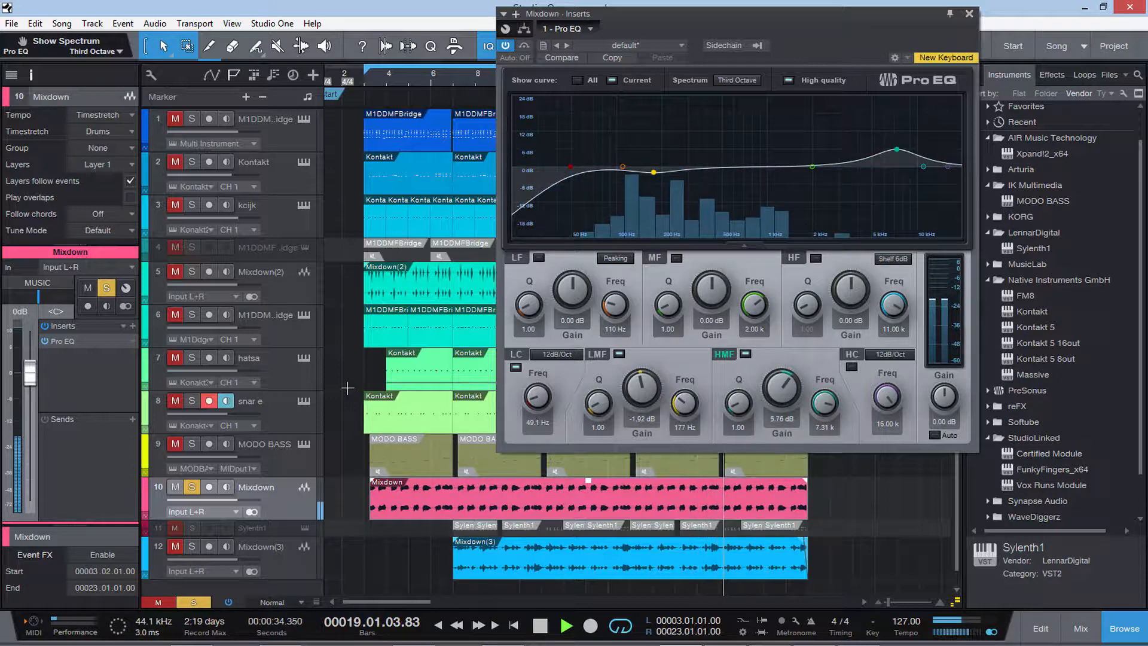
Unmute tracks 1 to 3 so they play together with the Mixdown track.
{"action": "left_click", "coordinate": [177, 163]}
{"action": "left_click", "coordinate": [177, 119]}
{"action": "left_click", "coordinate": [186, 204]}
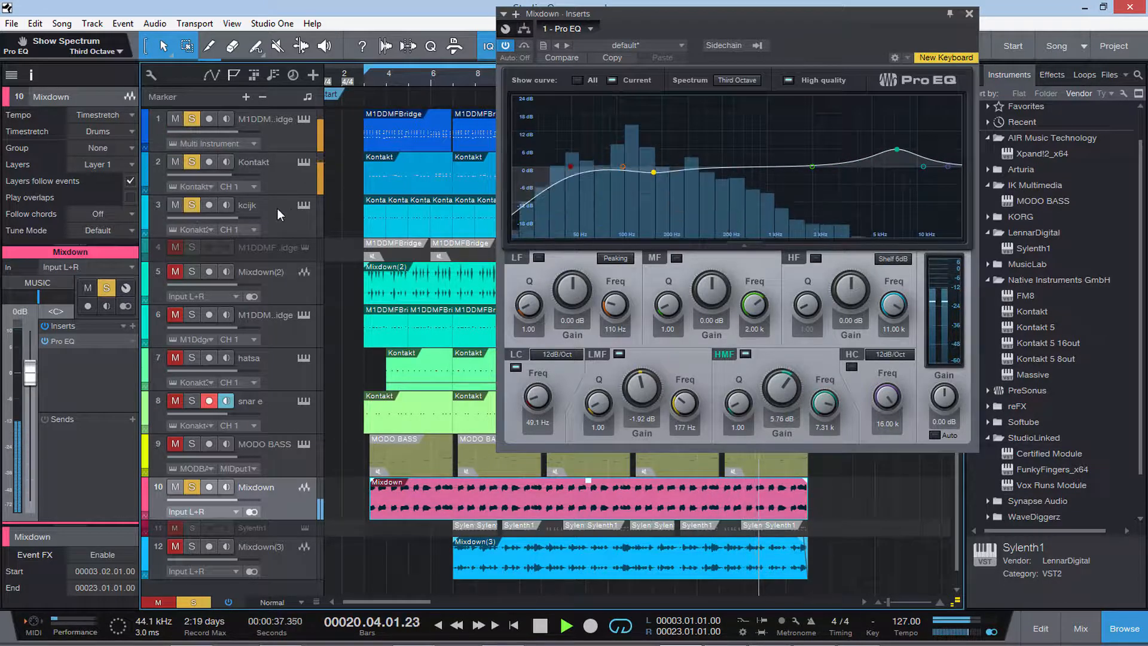
View the kcijk track's SSLChannel Stereo insert, close it and reopen the Mixdown track's Pro EQ.
{"action": "left_click", "coordinate": [293, 210]}
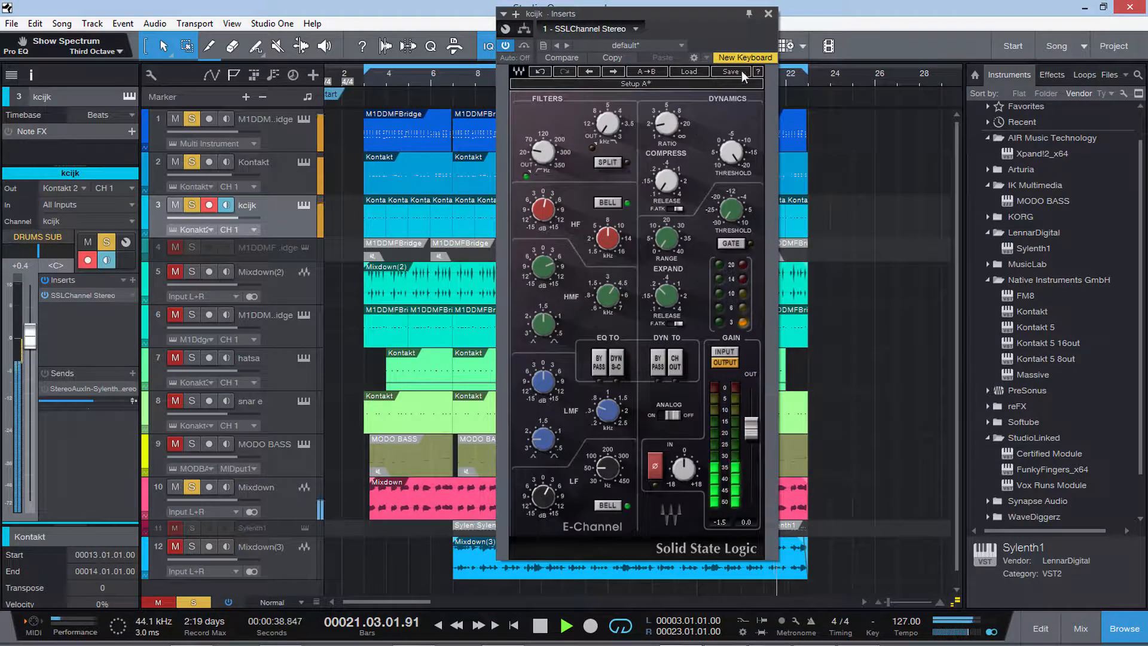
{"action": "left_click", "coordinate": [768, 13]}
{"action": "left_click", "coordinate": [285, 497]}
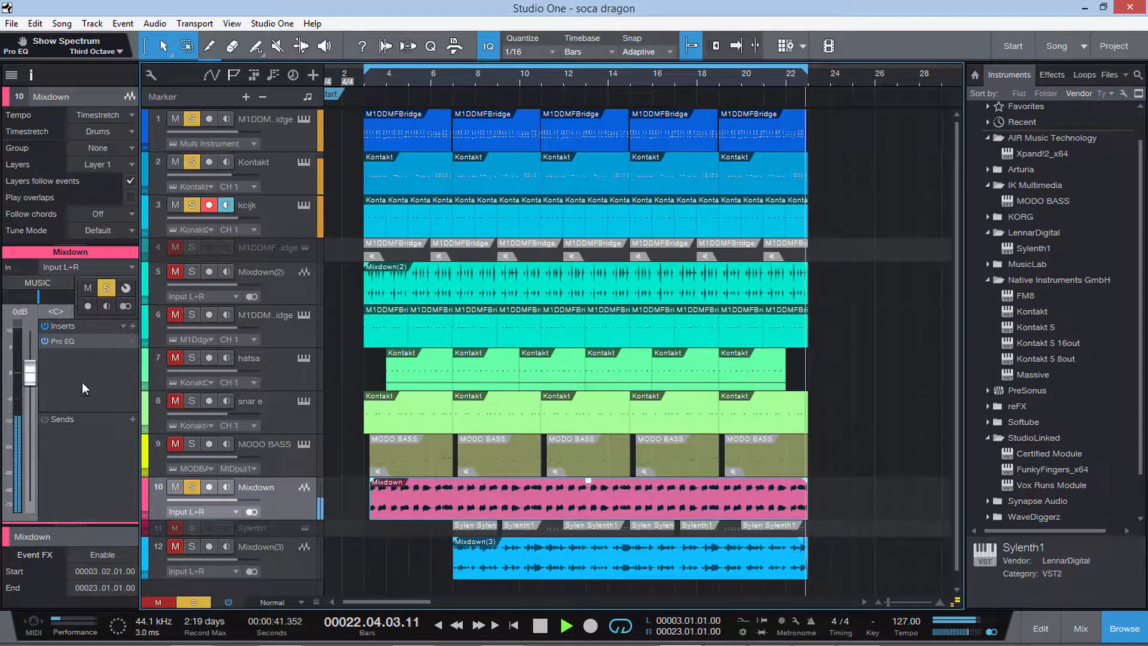
{"action": "left_click", "coordinate": [63, 340]}
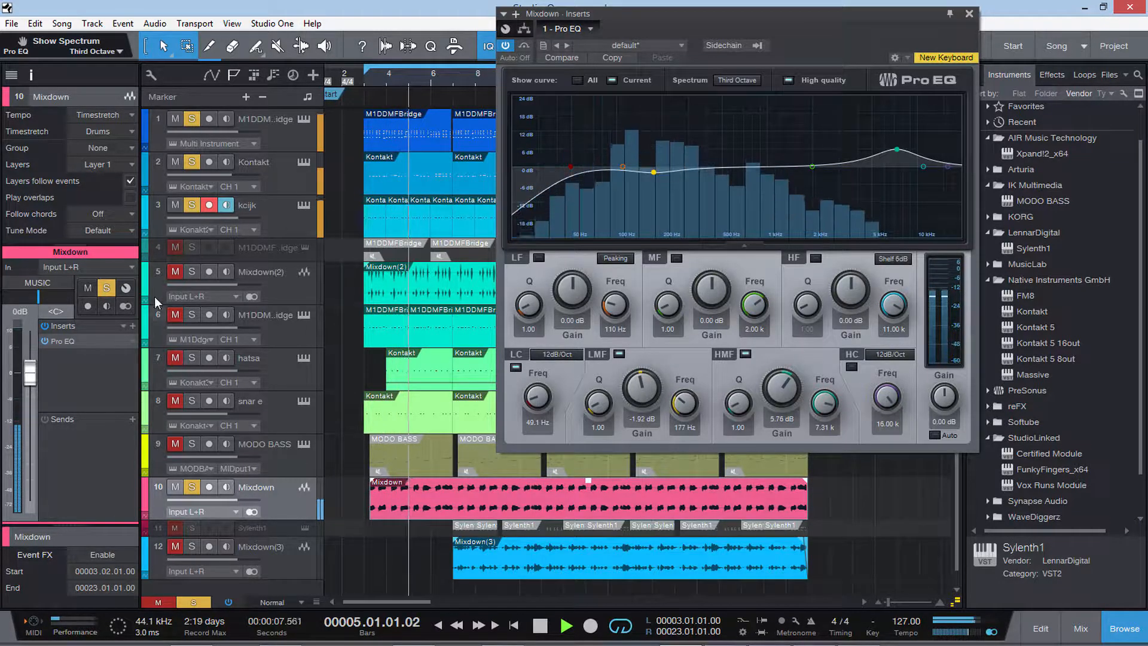
Unmute tracks 5 to 8 during playback, close the Pro EQ window and stop at about bar 11.
{"action": "left_click", "coordinate": [176, 273]}
{"action": "left_click", "coordinate": [174, 316]}
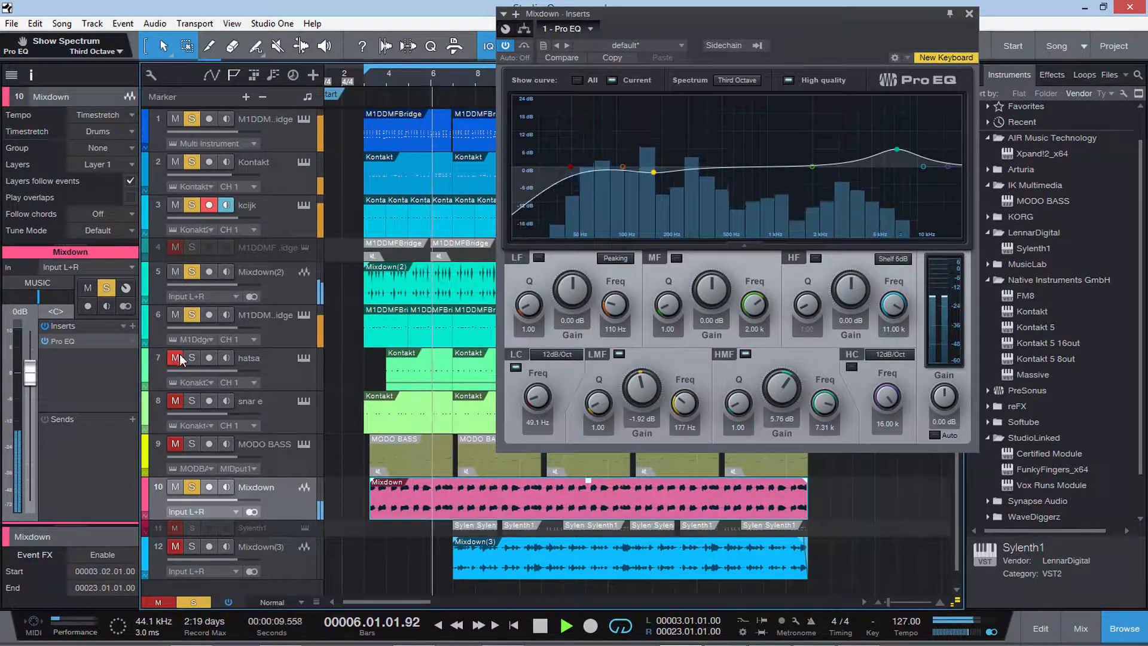
{"action": "left_click", "coordinate": [174, 358]}
{"action": "left_click", "coordinate": [175, 401]}
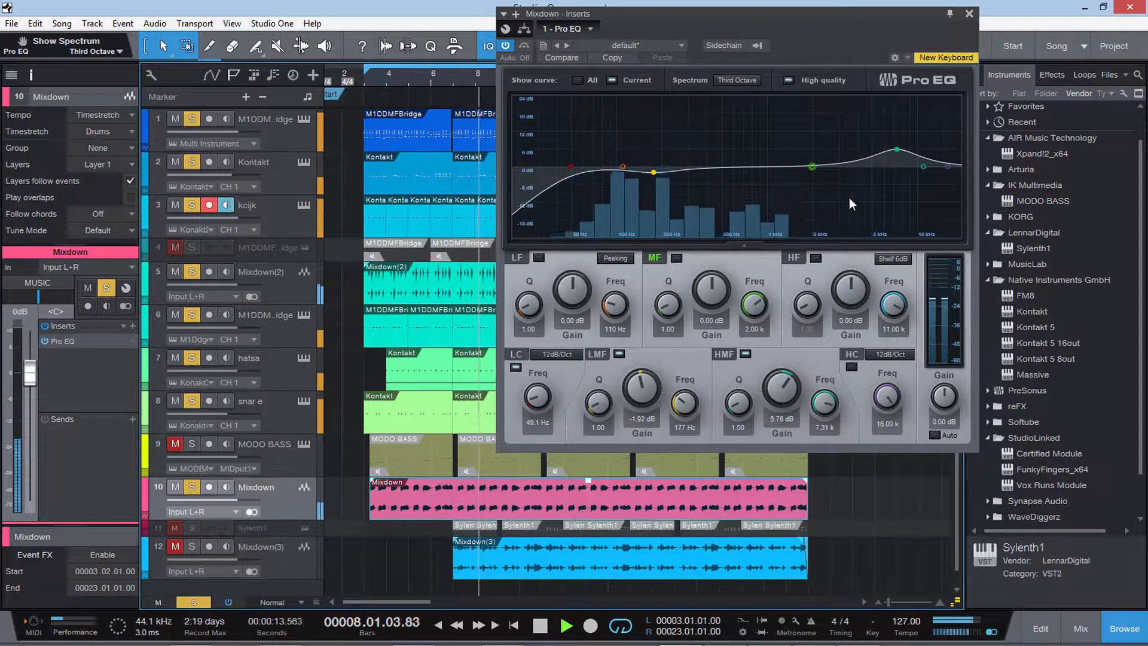
{"action": "left_click", "coordinate": [969, 14]}
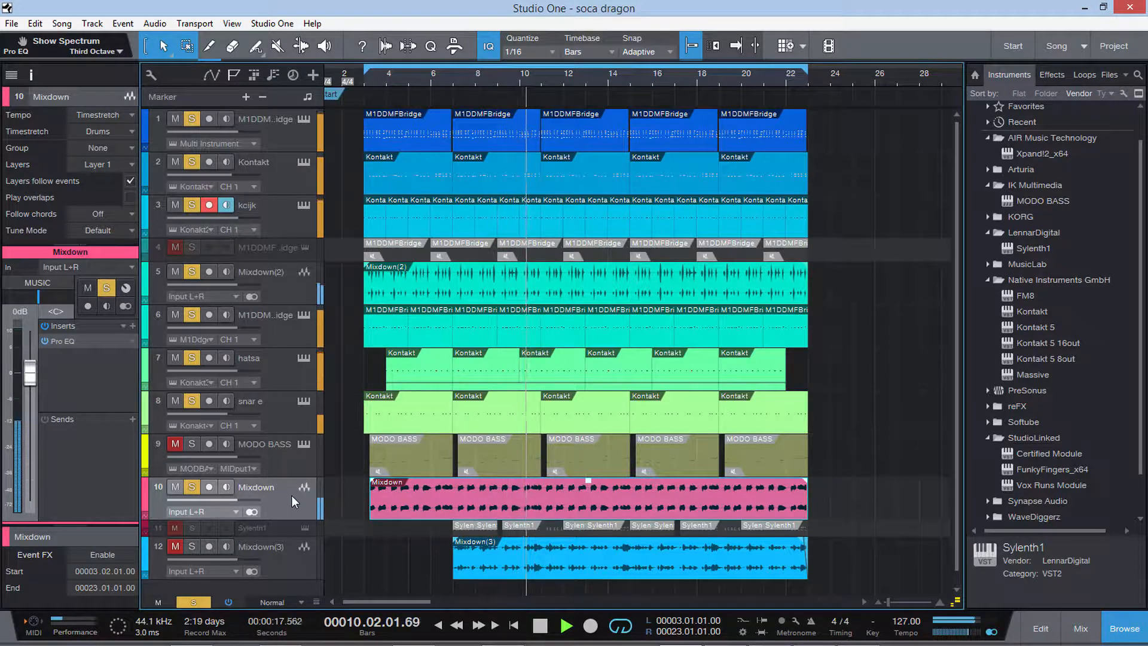
{"action": "key", "text": "space"}
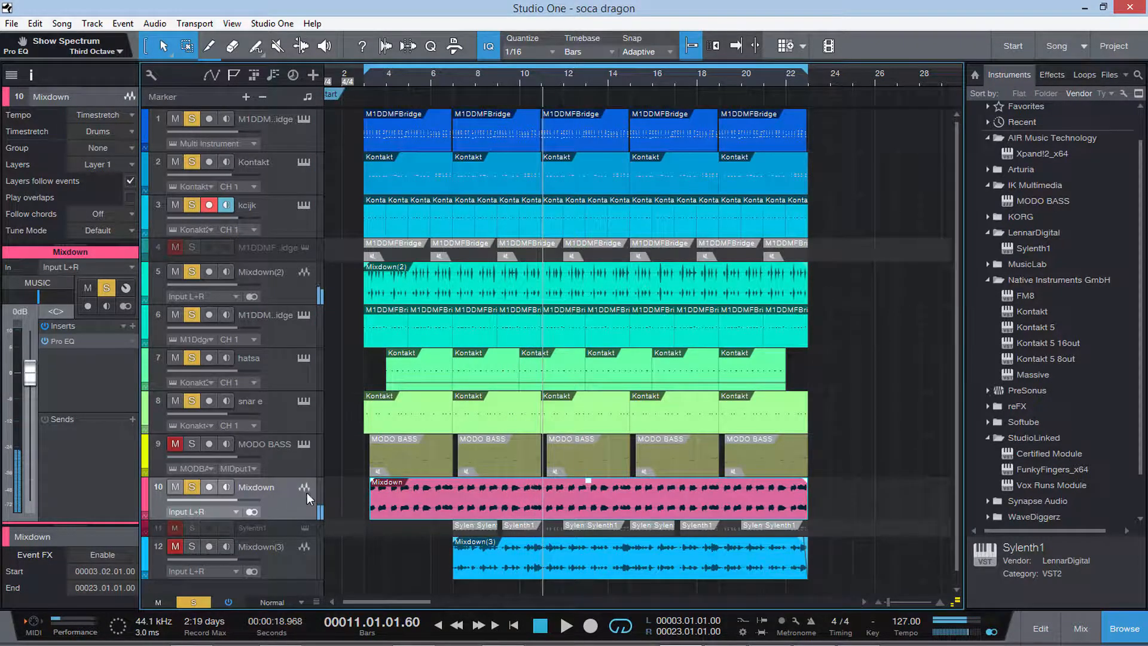
Route the Mixdown(3) track's output to the MUSIC bus.
{"action": "left_click", "coordinate": [290, 555]}
{"action": "left_click", "coordinate": [33, 280]}
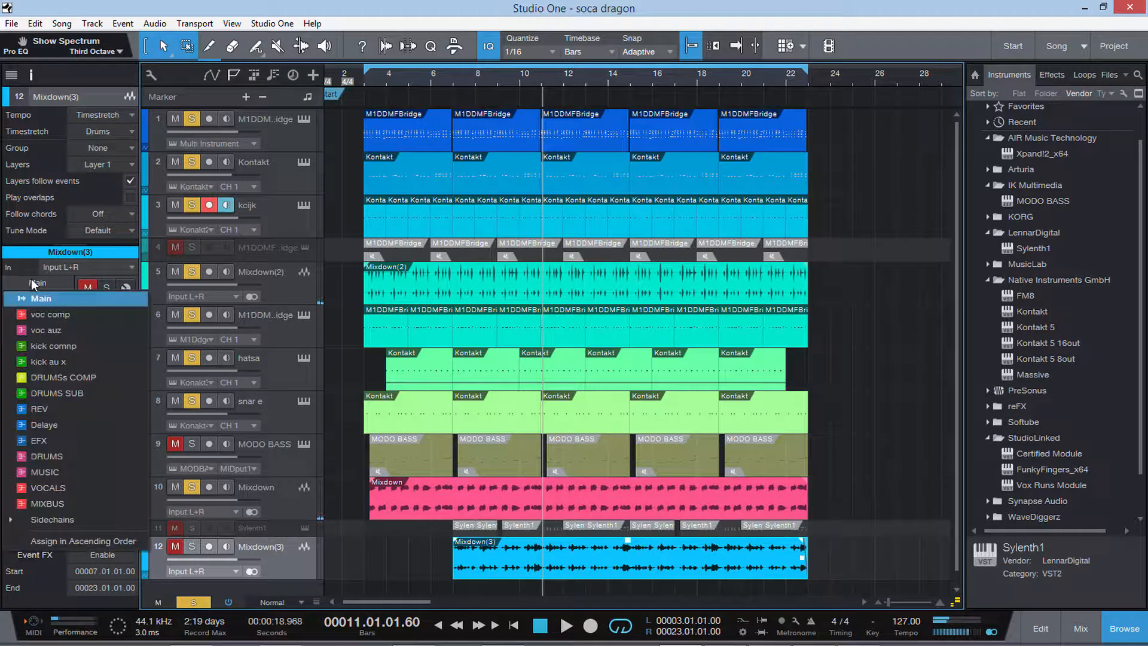
{"action": "left_click", "coordinate": [62, 473]}
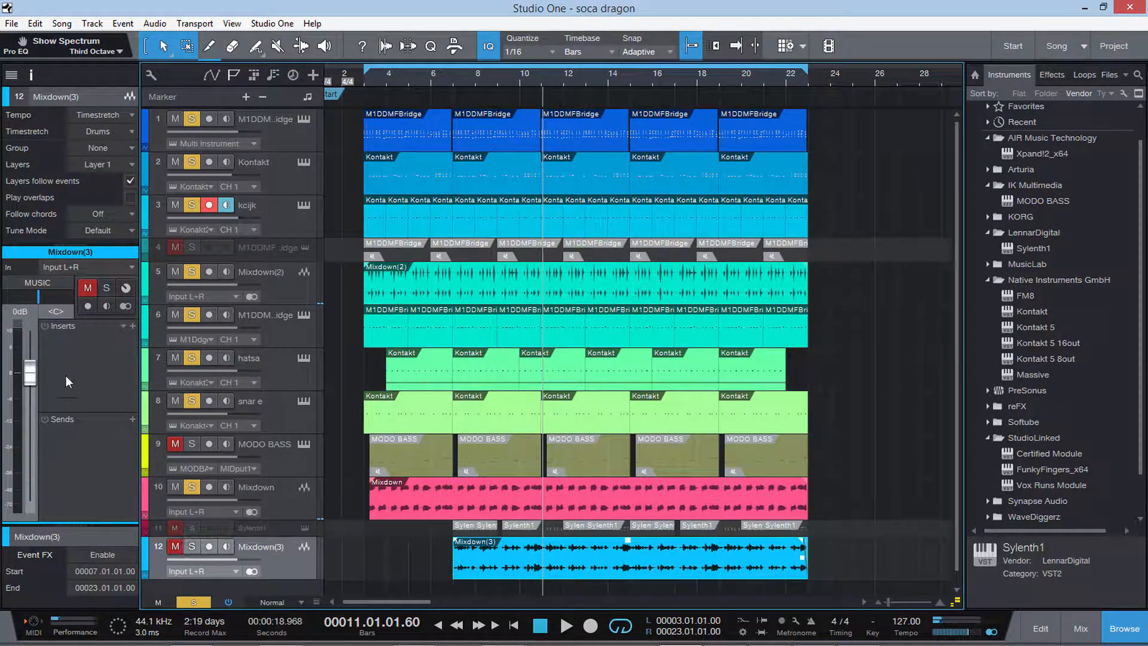
Play the Mixdown(3) track soloed on its own, and clear the solo to hear it with the other tracks.
{"action": "key", "text": "space"}
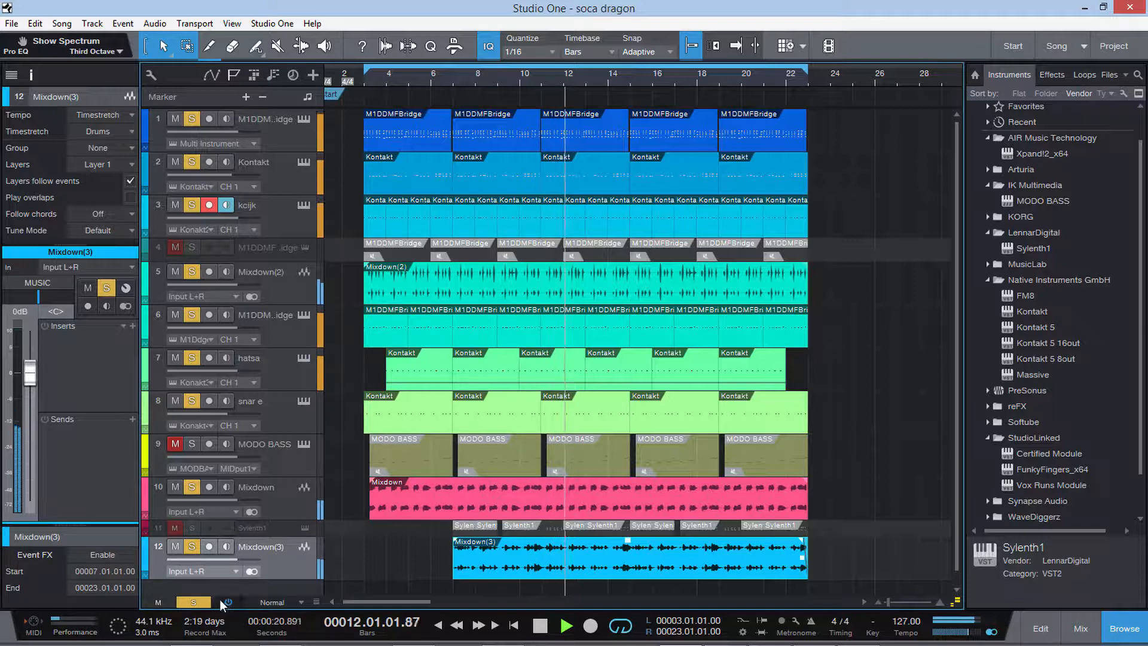
{"action": "left_click", "coordinate": [193, 601]}
{"action": "left_click", "coordinate": [192, 547]}
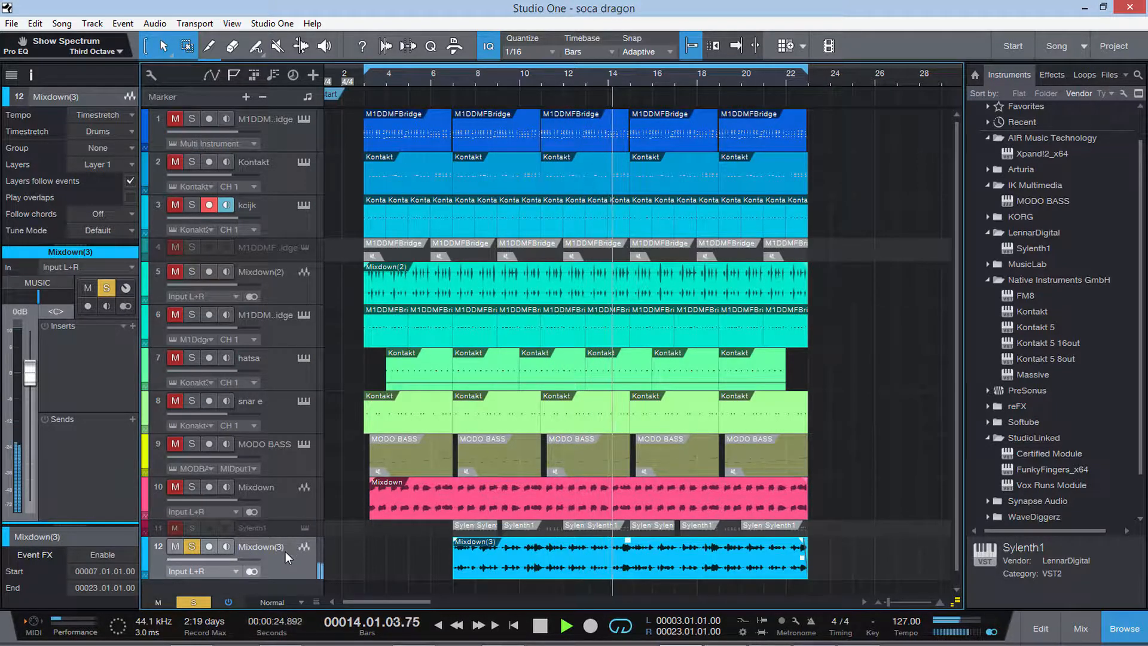
{"action": "key", "text": "space"}
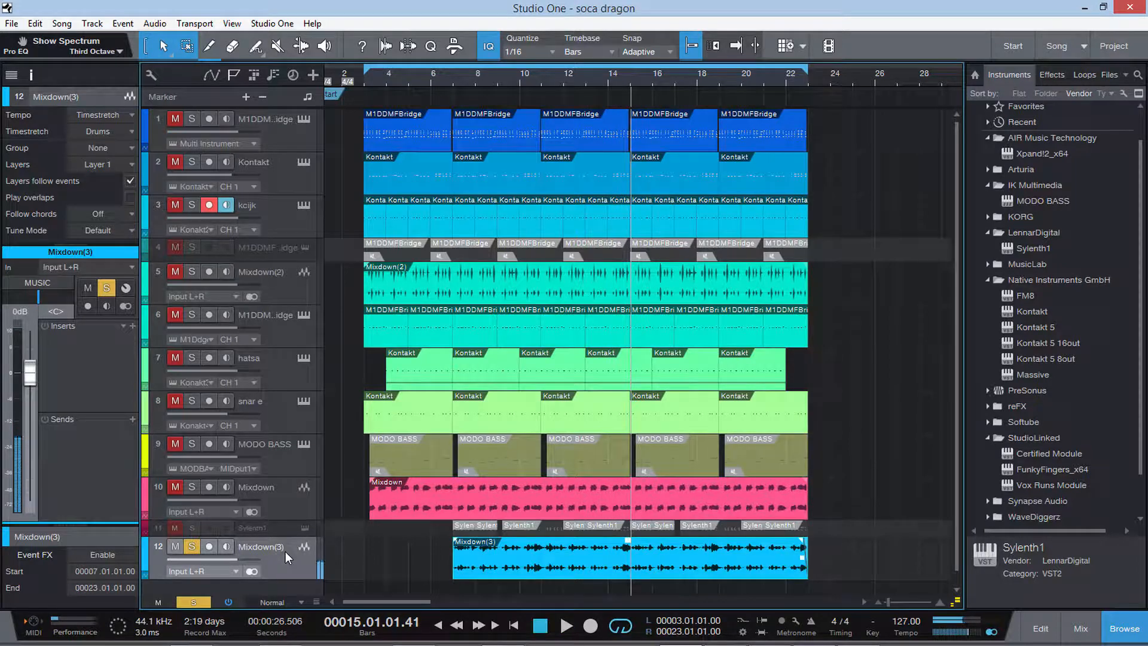
{"action": "key", "text": "space"}
{"action": "left_click", "coordinate": [194, 600]}
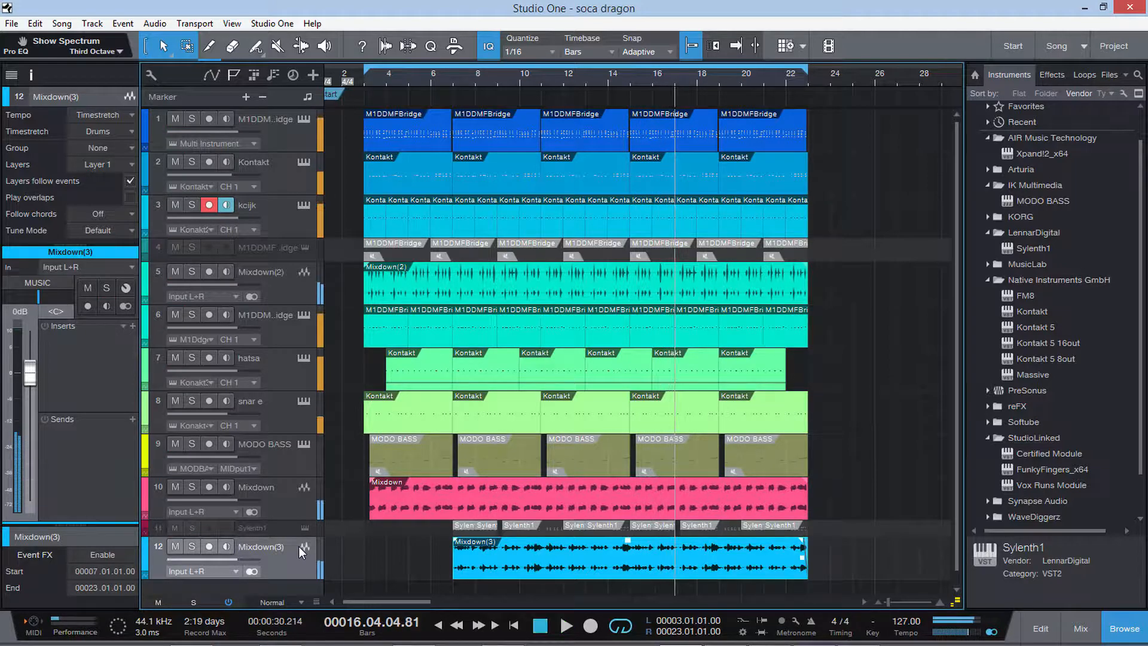
In the console, set the MIXBUS bx_digital V2's stereo high-pass to 46 Hz and its mono MF band to -0.4 dB at 459 Hz.
{"action": "left_click", "coordinate": [1080, 628]}
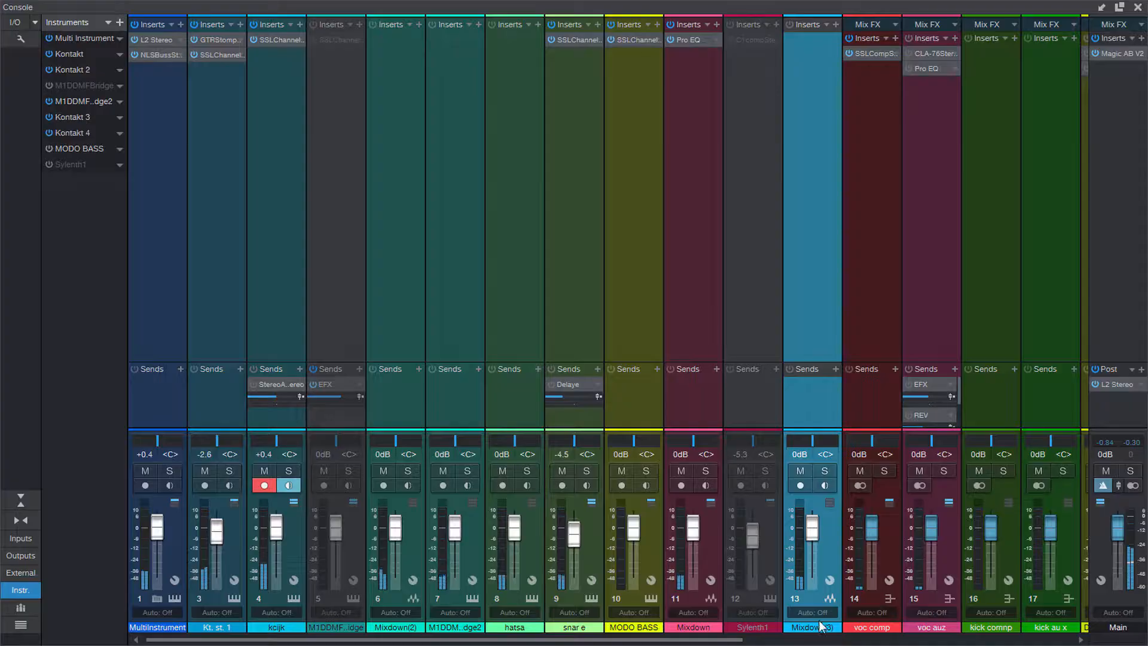
{"action": "left_click", "coordinate": [746, 640]}
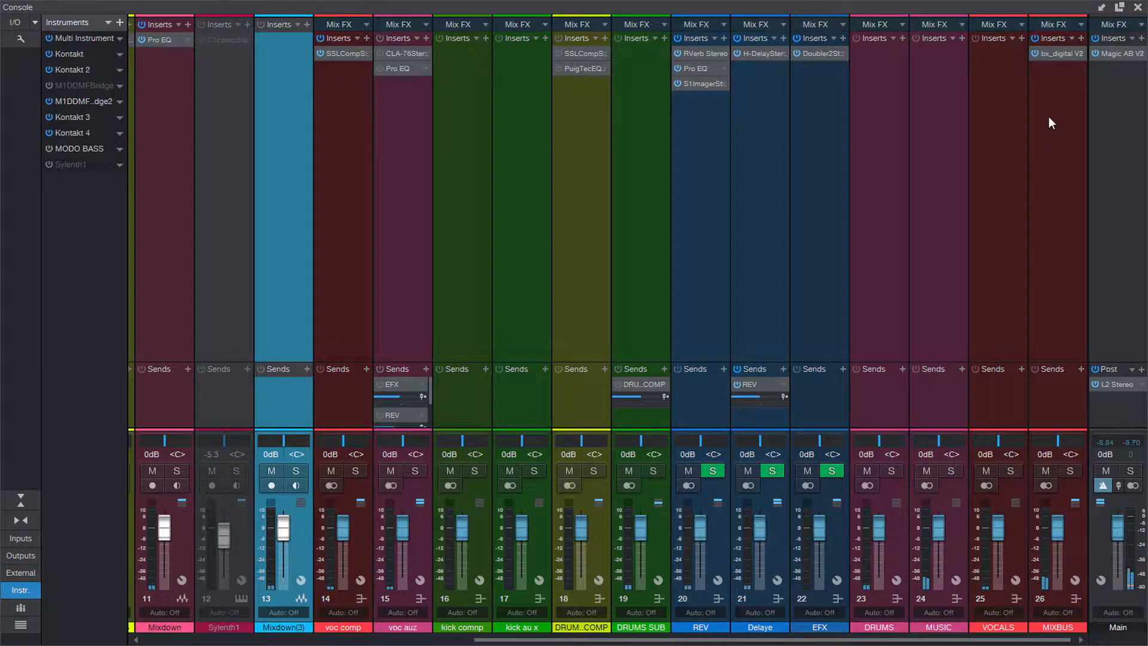
{"action": "left_click", "coordinate": [1067, 53]}
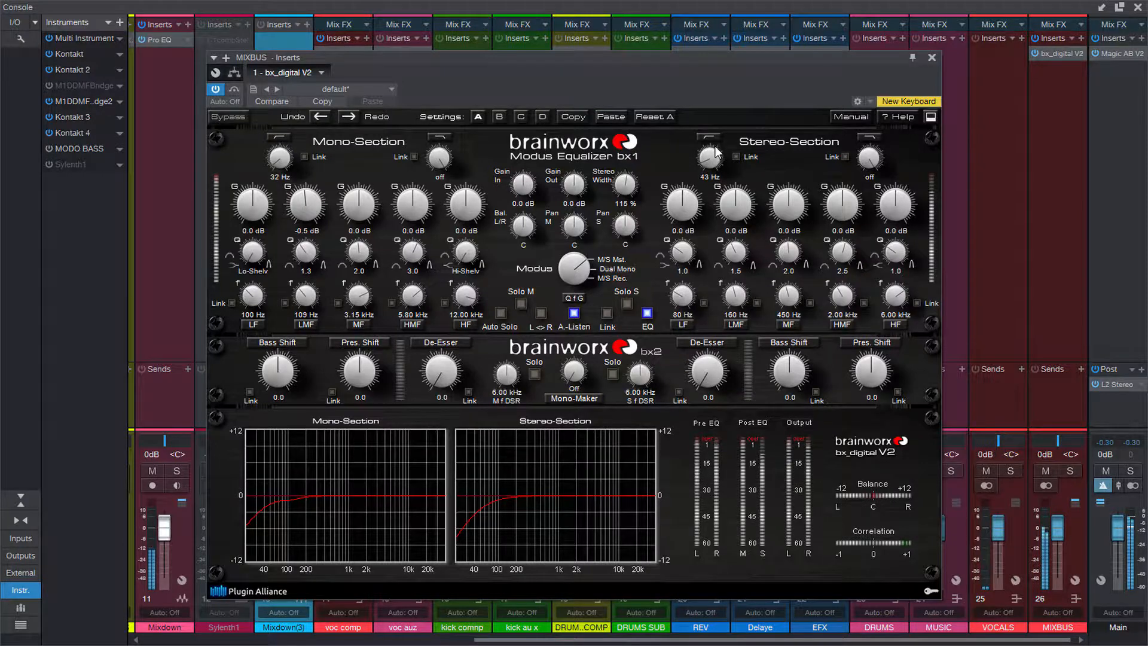
{"action": "left_click_drag", "start_coordinate": [716, 154], "coordinate": [717, 150]}
{"action": "mouse_move", "coordinate": [358, 297]}
{"action": "left_mouse_down"}
{"action": "mouse_move", "coordinate": [359, 346]}
{"action": "mouse_move", "coordinate": [359, 310]}
{"action": "left_mouse_up"}
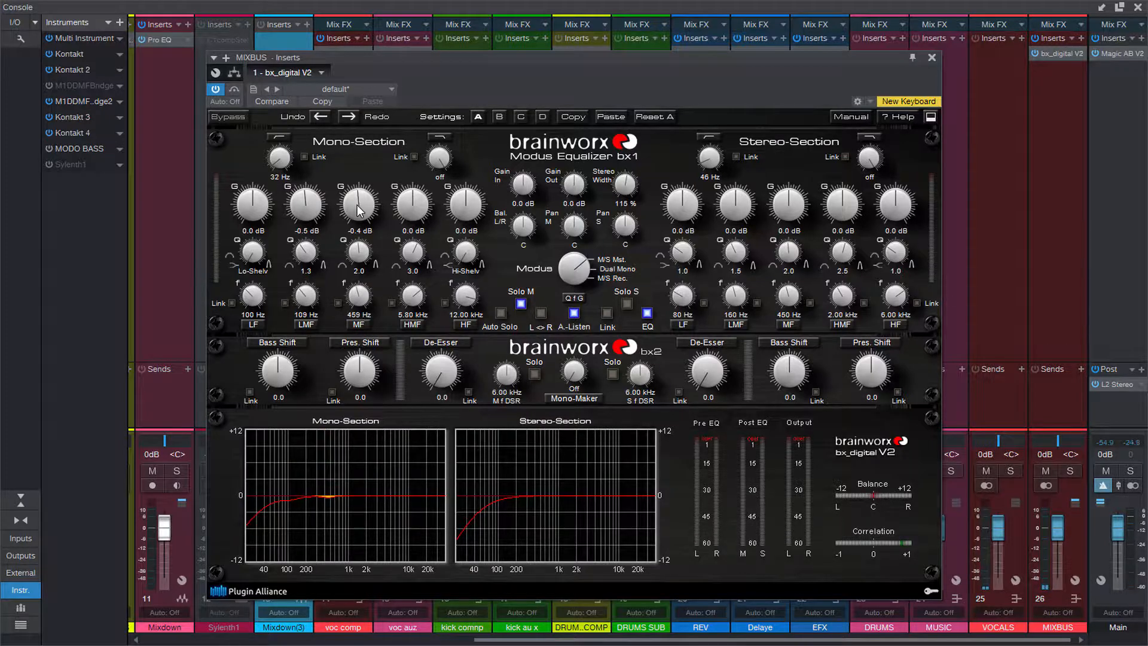
{"action": "left_click", "coordinate": [931, 58]}
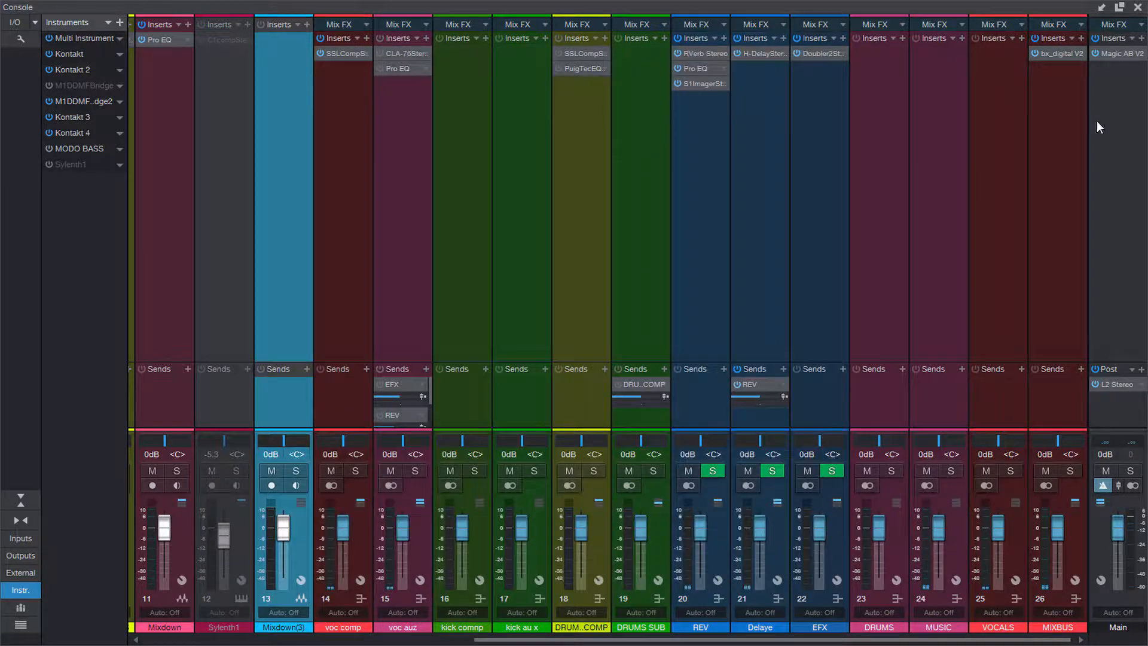
Open the L2 Stereo post-fader insert on the Main output to inspect its limiter settings.
{"action": "double_click", "coordinate": [1116, 384]}
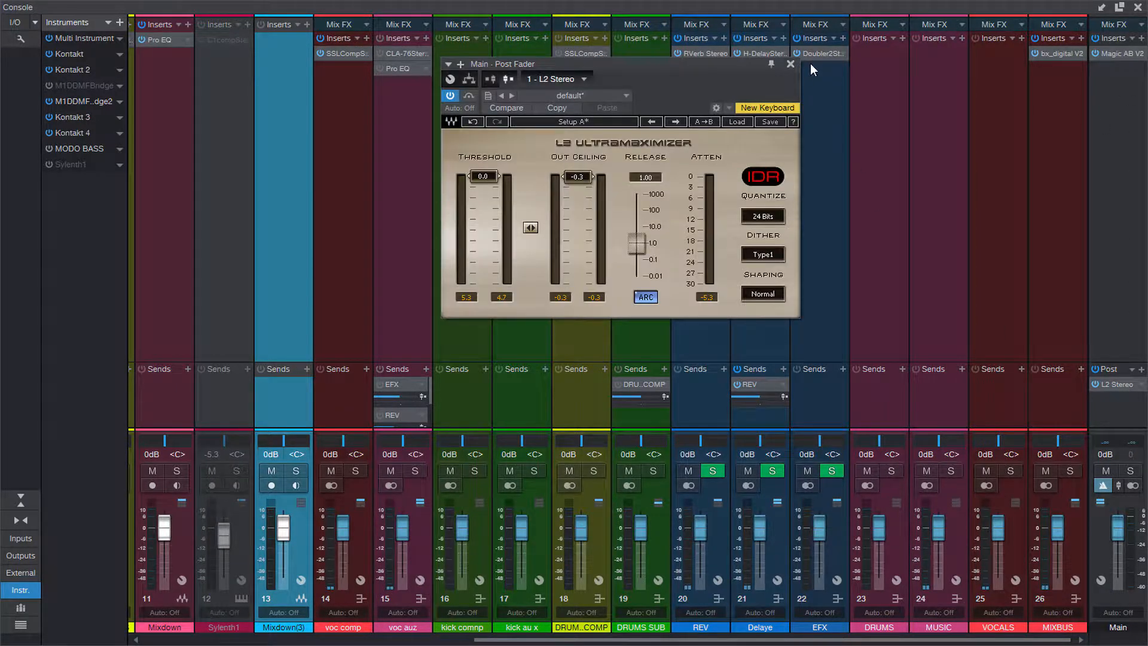
Play the song to watch the L2 limiter's metering on the Main output, and close the limiter.
{"action": "key", "text": "space"}
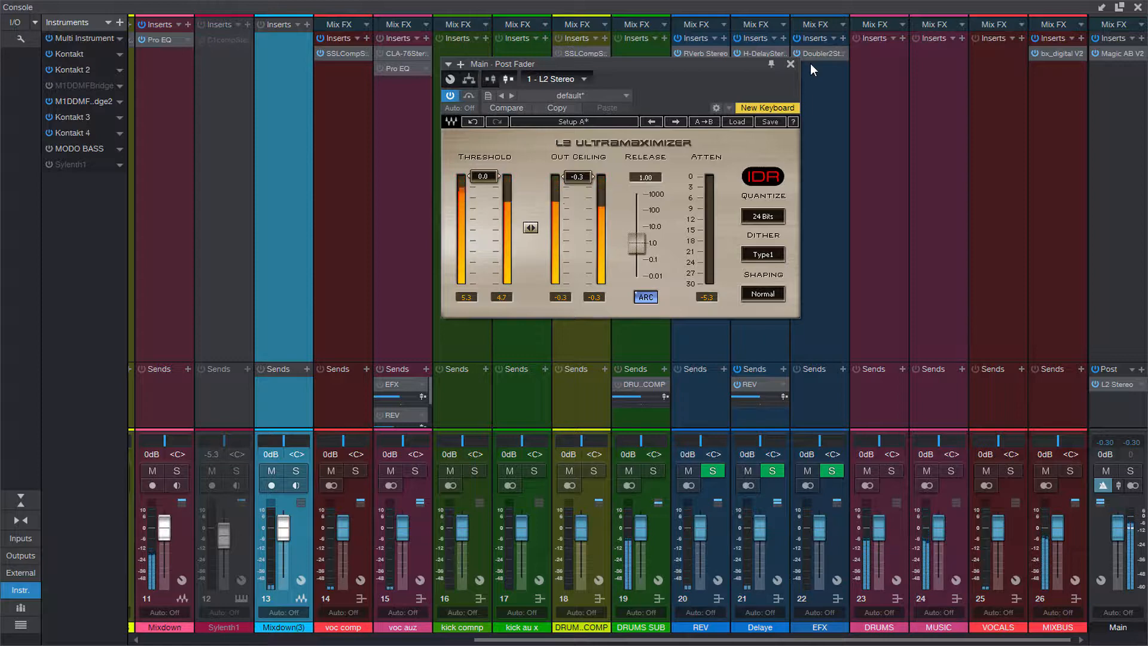
{"action": "left_click", "coordinate": [791, 62]}
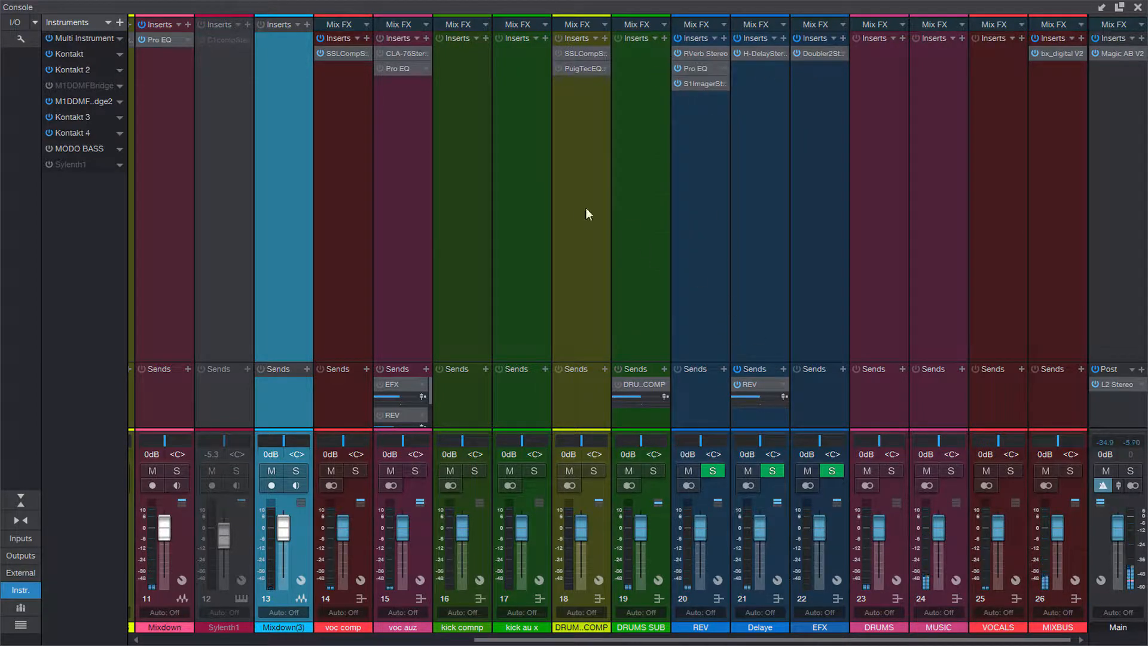
Inspect the RVerb Stereo insert settings on the REV bus, and close the plug-in and the console.
{"action": "left_click", "coordinate": [701, 53]}
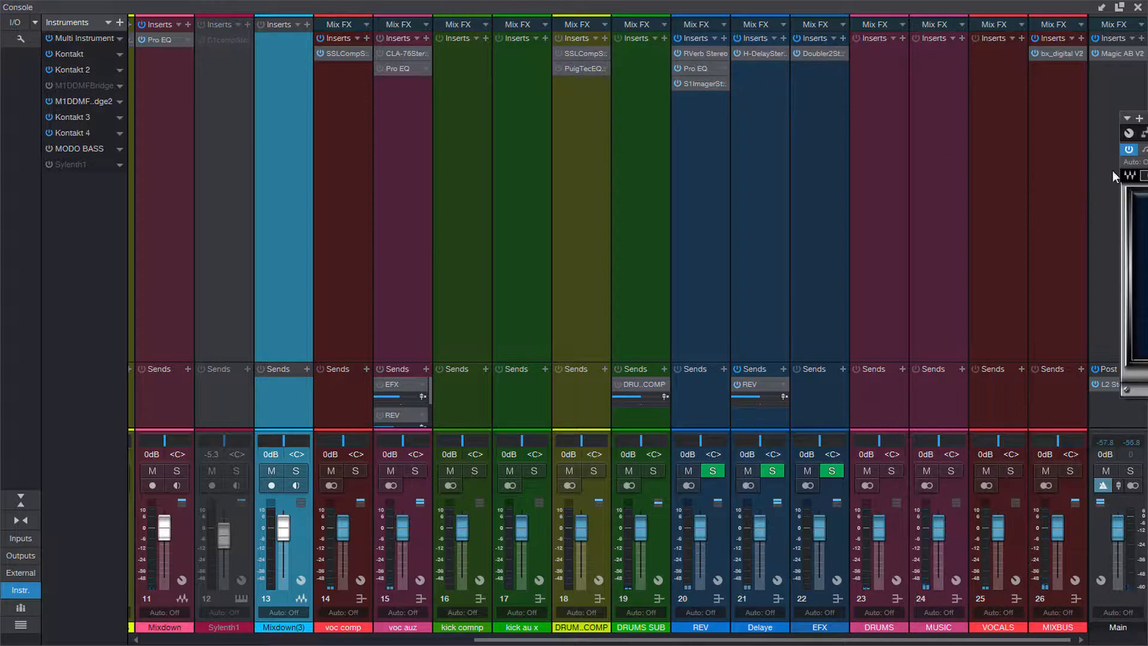
{"action": "left_click_drag", "start_coordinate": [1141, 158], "coordinate": [417, 187]}
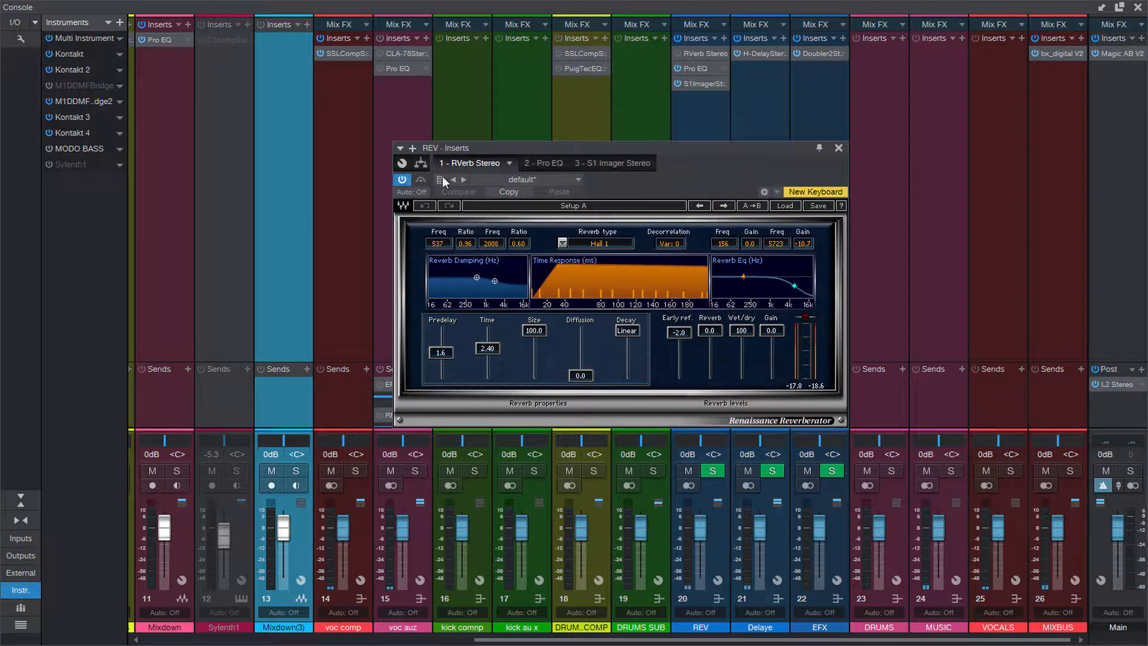
{"action": "left_click", "coordinate": [838, 147]}
{"action": "left_click", "coordinate": [1138, 7]}
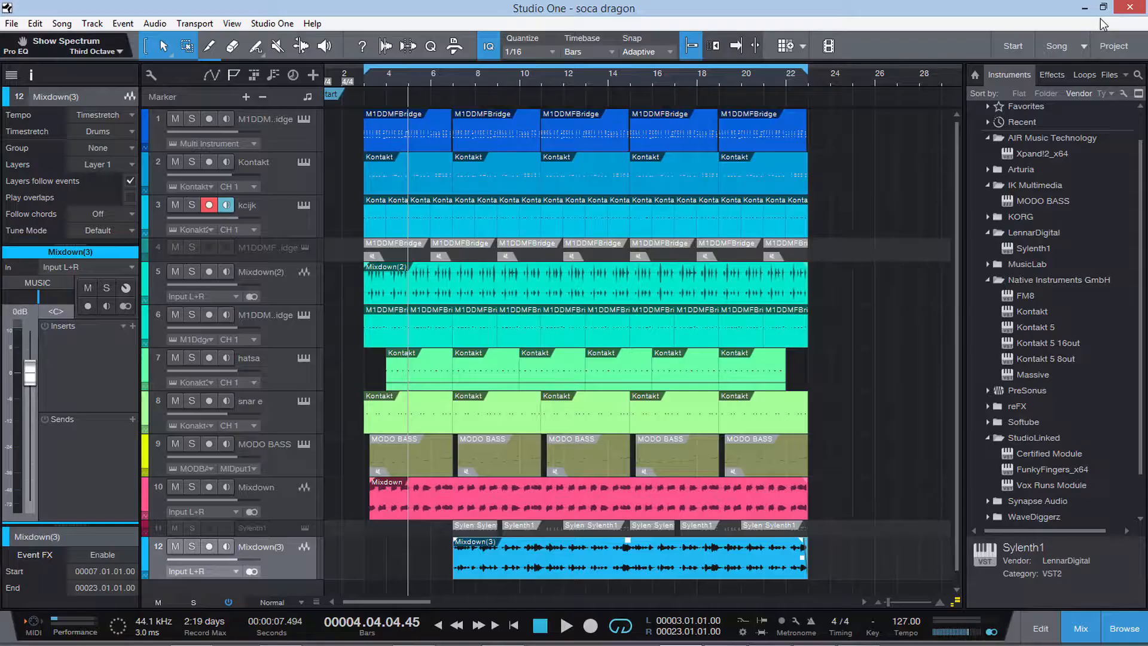
Check the Kontakt instrument on track 2, and inspect that track's GTR Stomp 6 and SSLChannel Stereo inserts.
{"action": "left_click", "coordinate": [303, 162]}
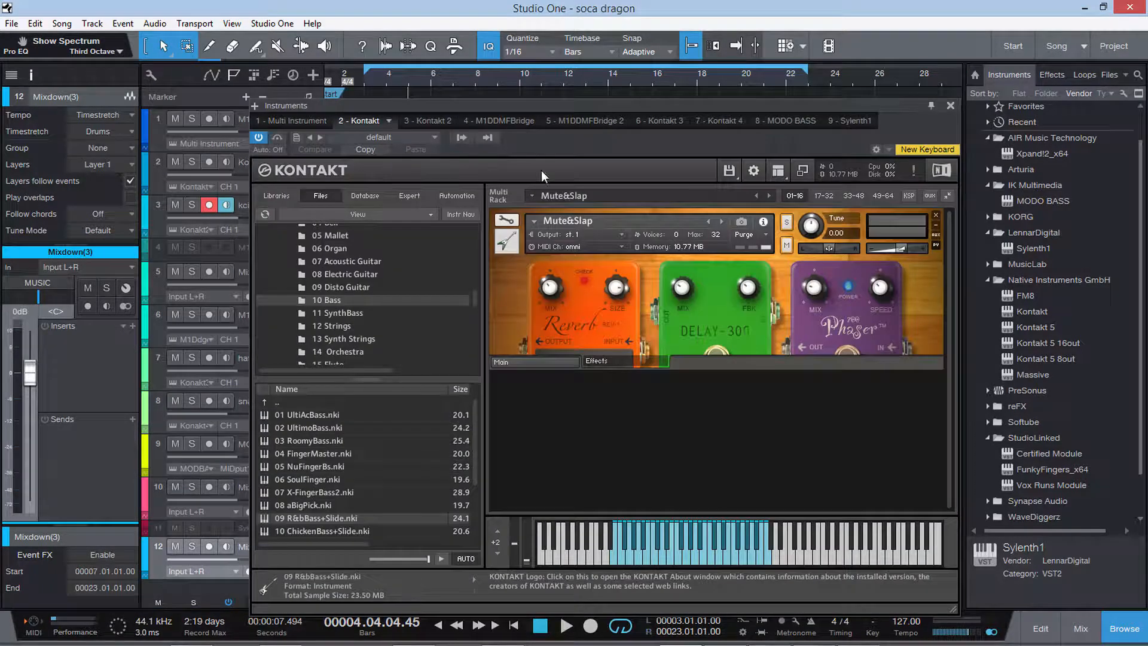
{"action": "left_click", "coordinate": [950, 106]}
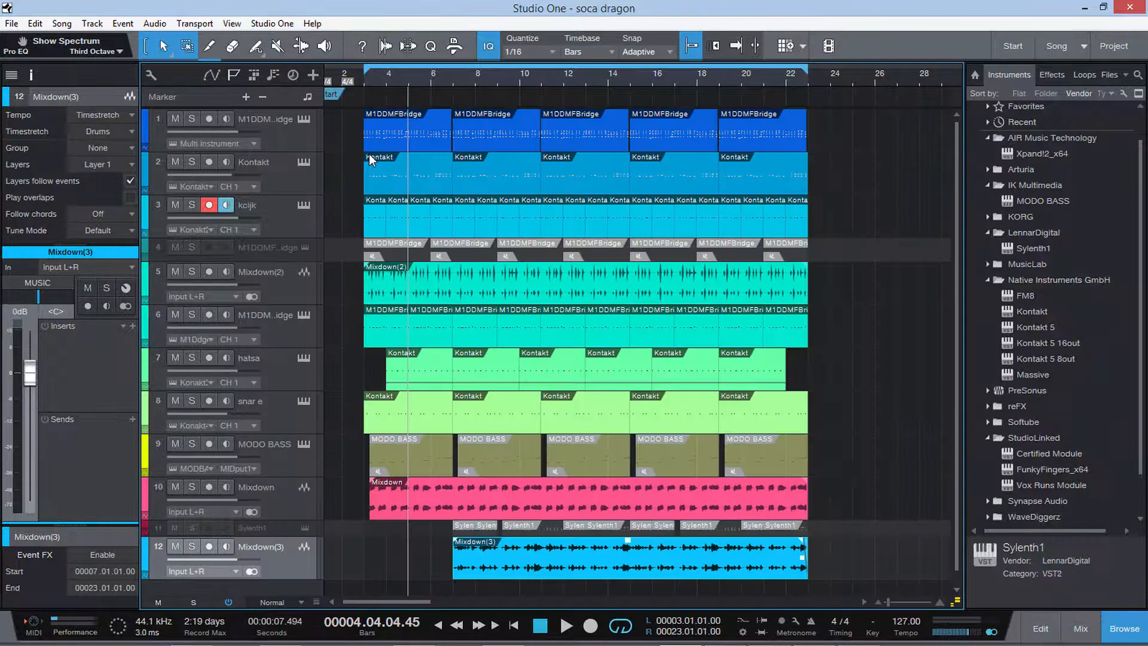
{"action": "left_click", "coordinate": [275, 171]}
{"action": "left_click", "coordinate": [78, 296]}
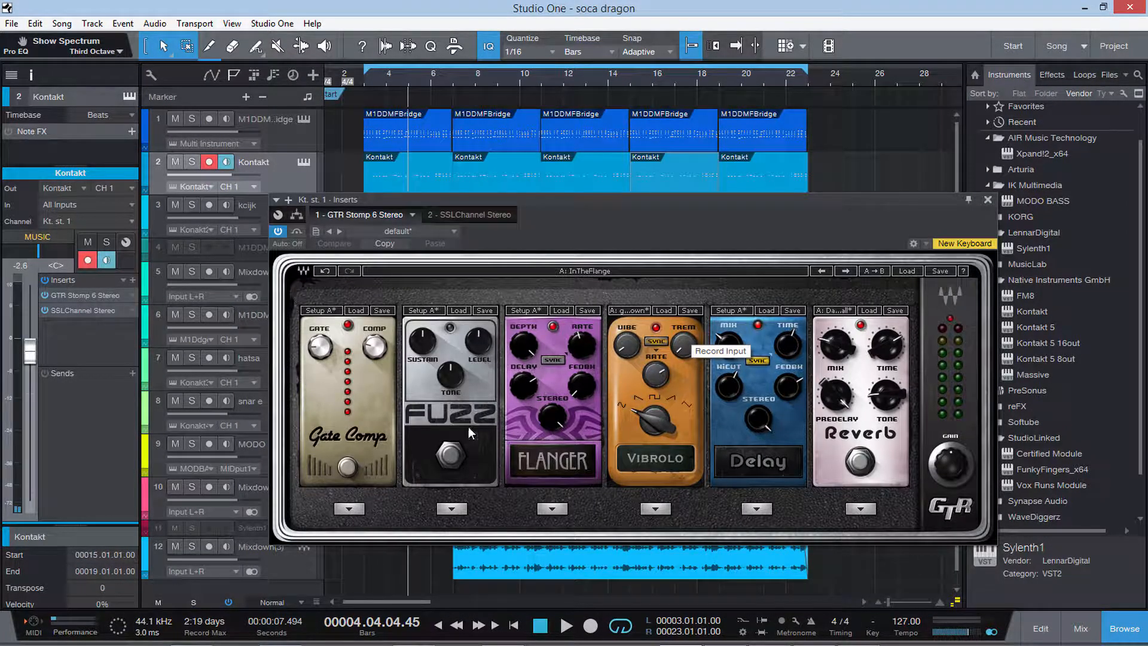
{"action": "left_click", "coordinate": [80, 309]}
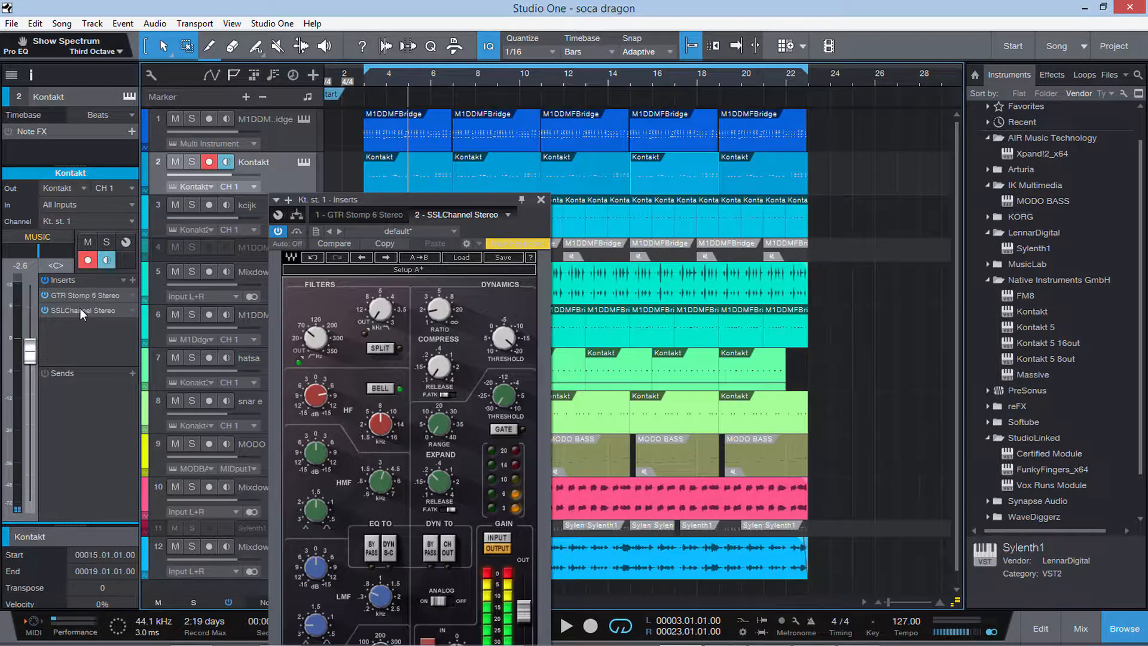
{"action": "left_click_drag", "start_coordinate": [394, 193], "coordinate": [480, 57]}
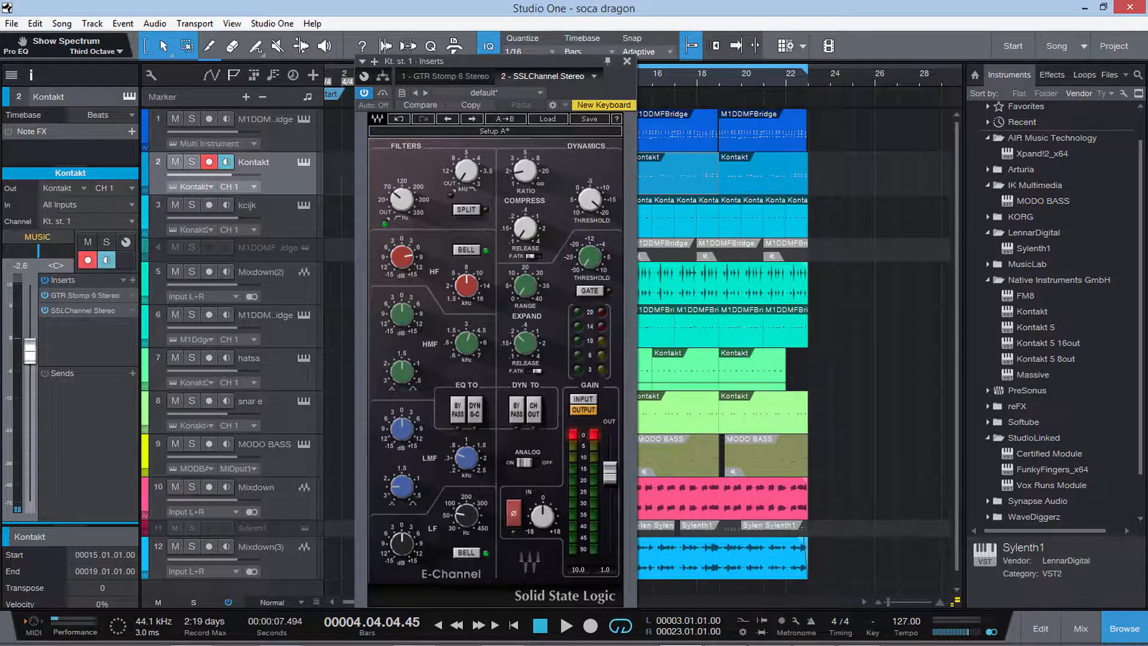
Switch to Chrome and look over the pristine productions YouTube channel page with its contest video and uploads.
{"action": "mouse_move", "coordinate": [211, 635]}
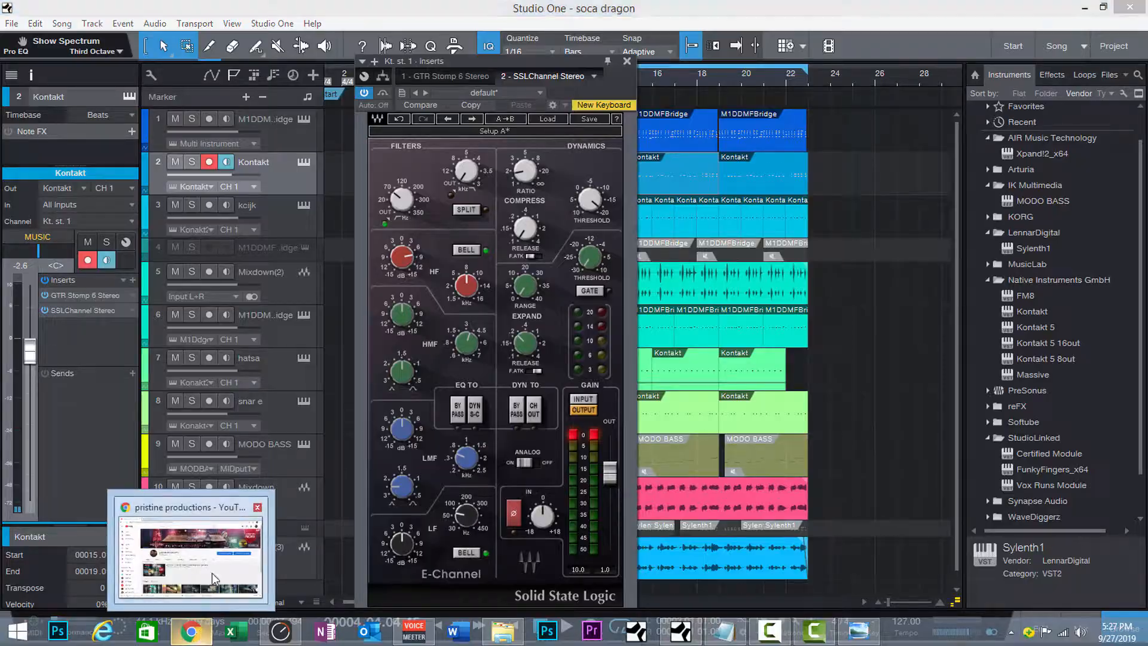
{"action": "left_click", "coordinate": [212, 572]}
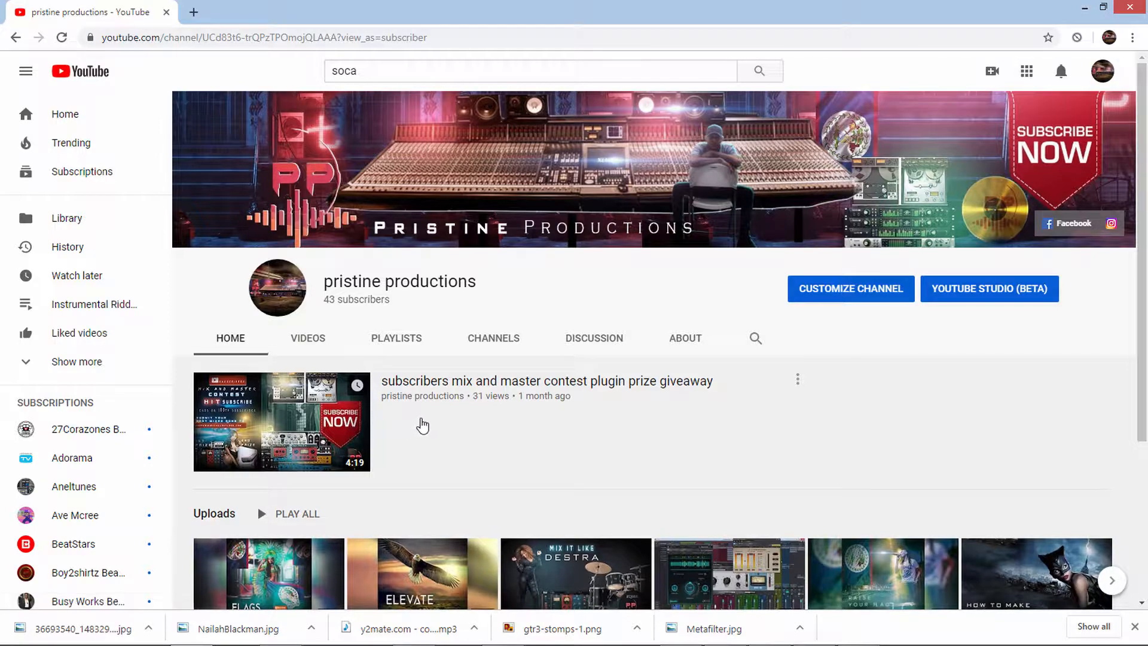
{"action": "scroll", "coordinate": [423, 425], "scroll_direction": "down", "scroll_amount": 3}
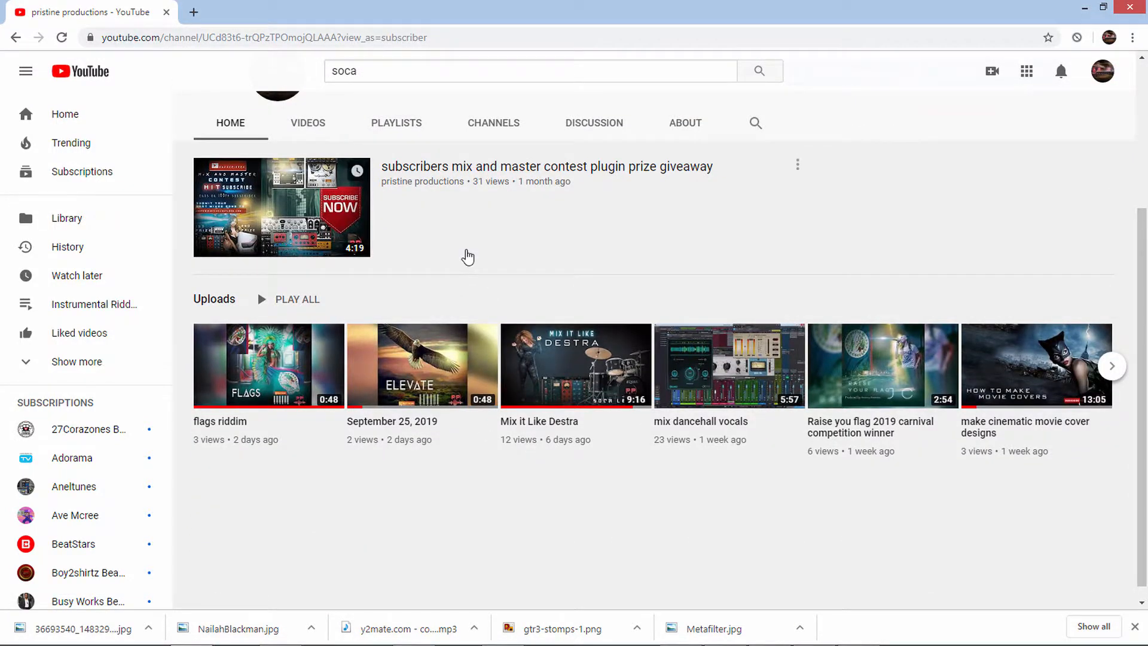
{"action": "scroll", "coordinate": [464, 256], "scroll_direction": "up", "scroll_amount": 3}
{"action": "mouse_move", "coordinate": [742, 638]}
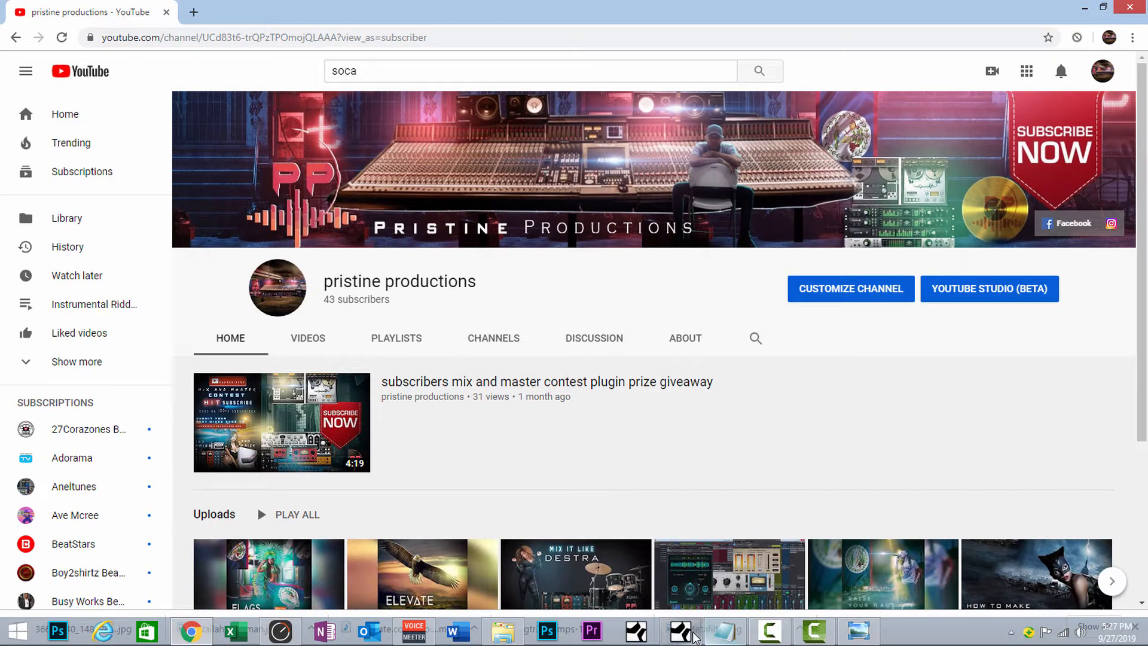